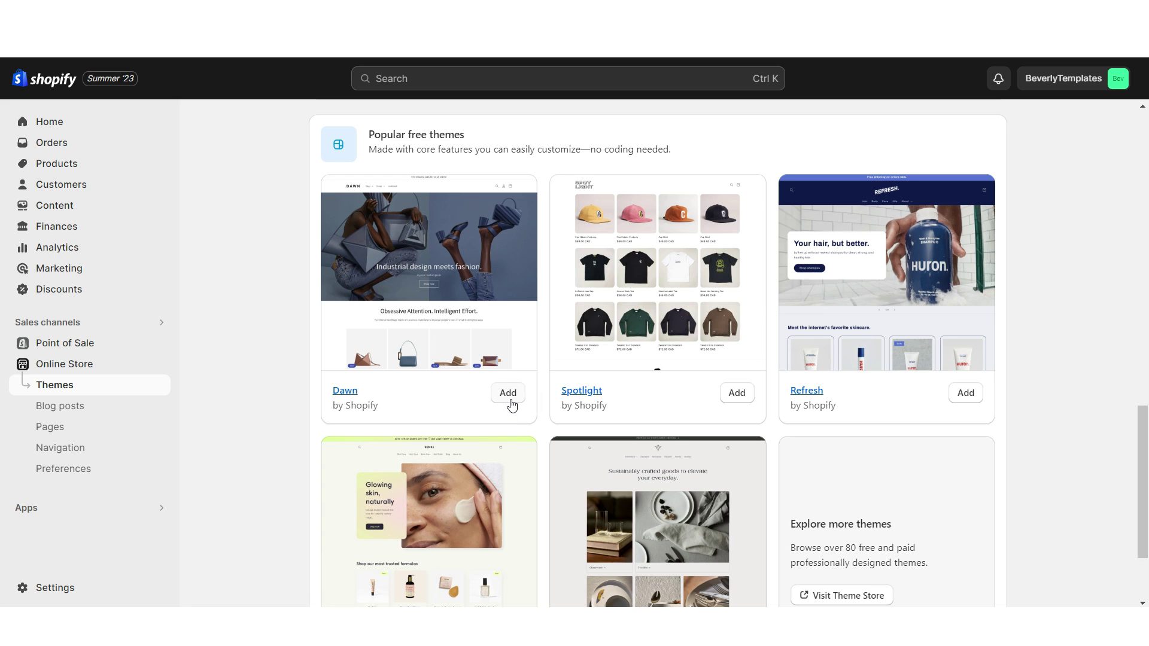
- Add the free Dawn theme from Popular free themes to the theme library
click(514, 401)
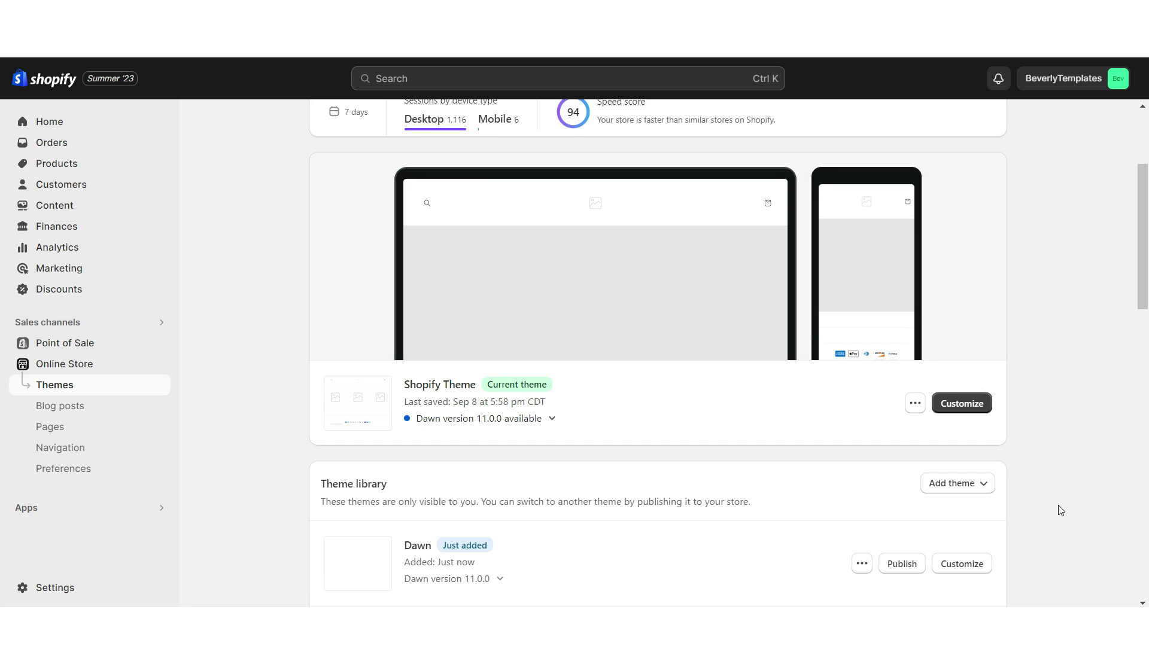
- Open Dawn in the editor and preview the storefront full width at mobile and desktop sizes
click(954, 568)
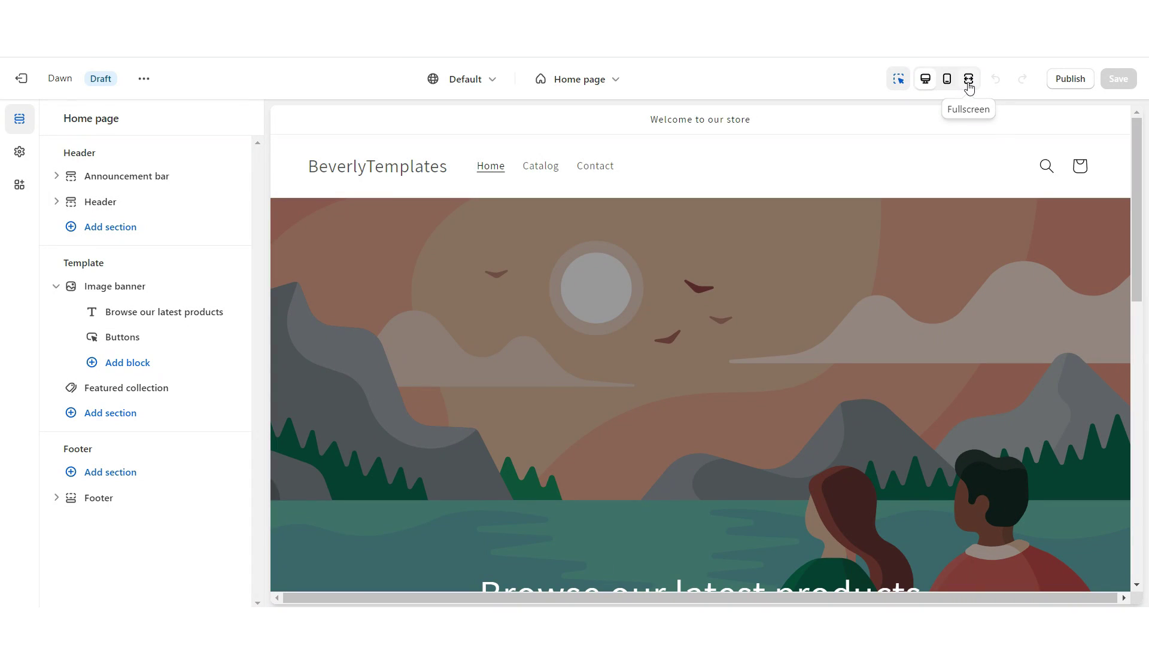
click(968, 87)
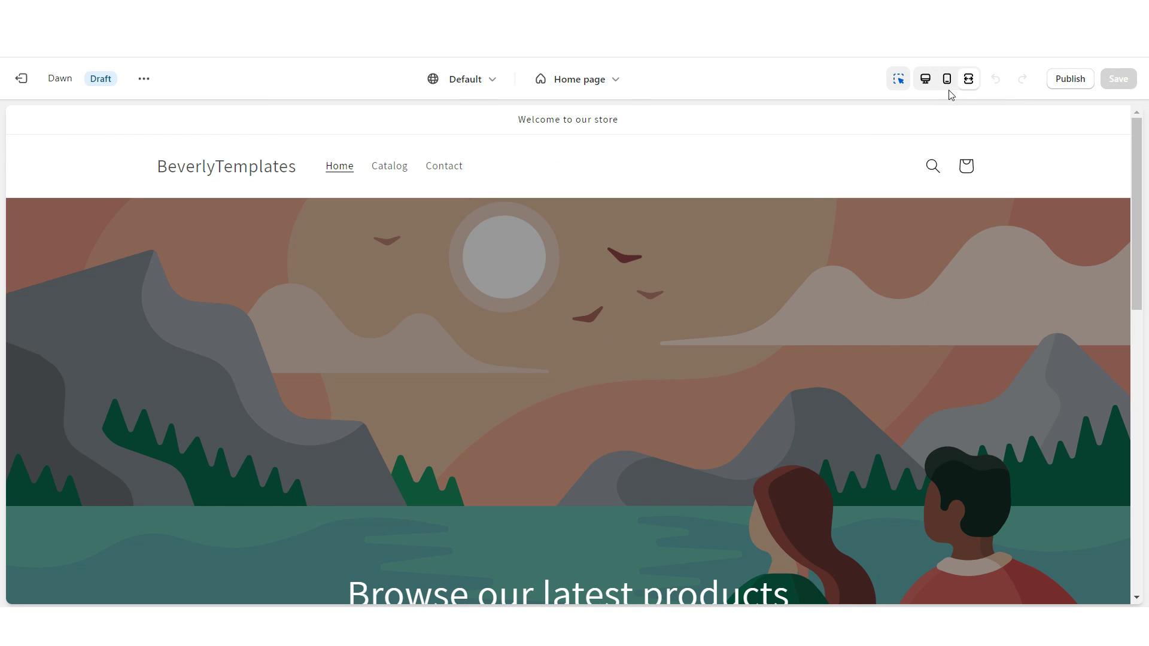
scroll(1092, 328, down, 6)
scroll(1092, 327, down, 4)
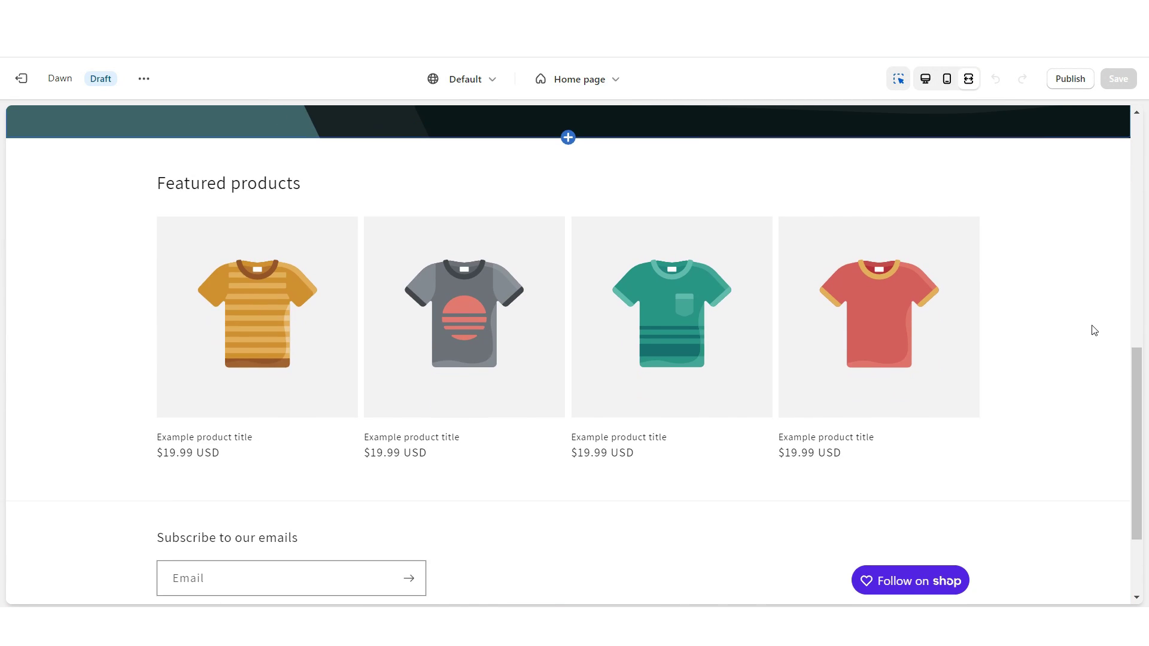
click(946, 81)
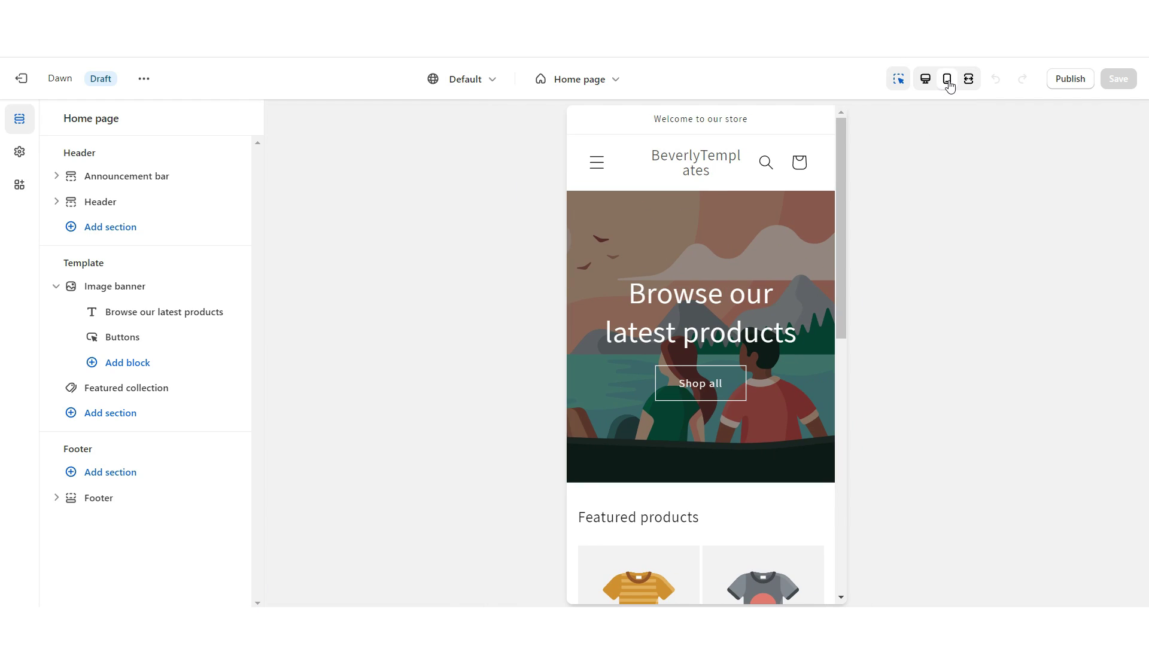
scroll(838, 138, down, 3)
click(924, 78)
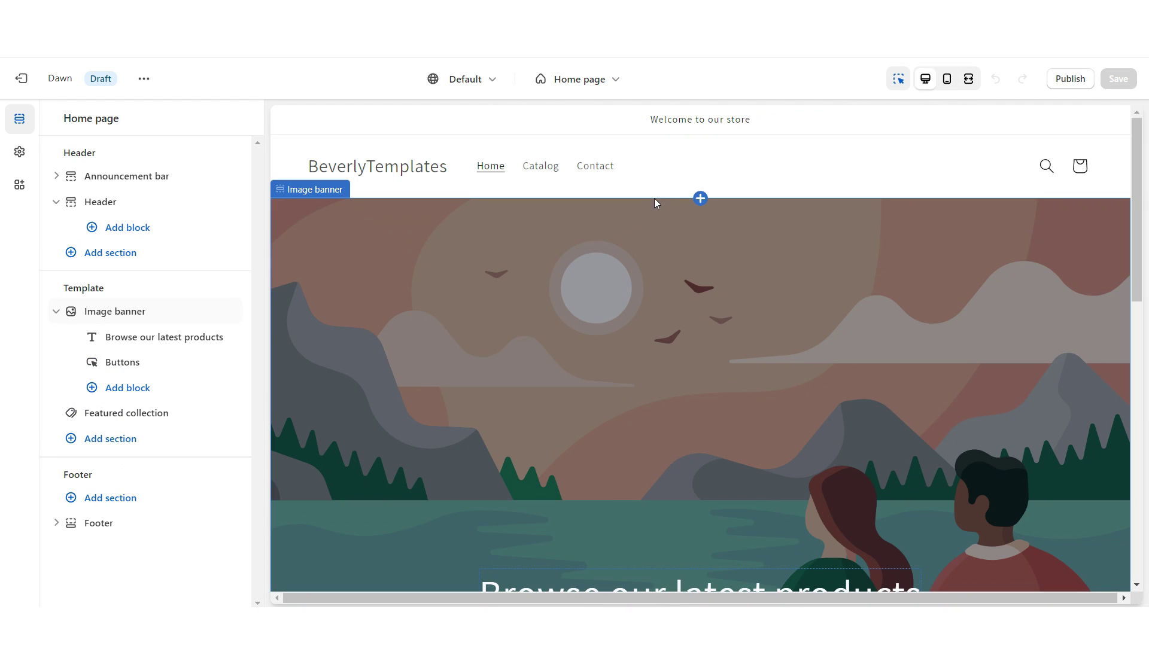
- Set the header's desktop logo position to Top center
click(682, 182)
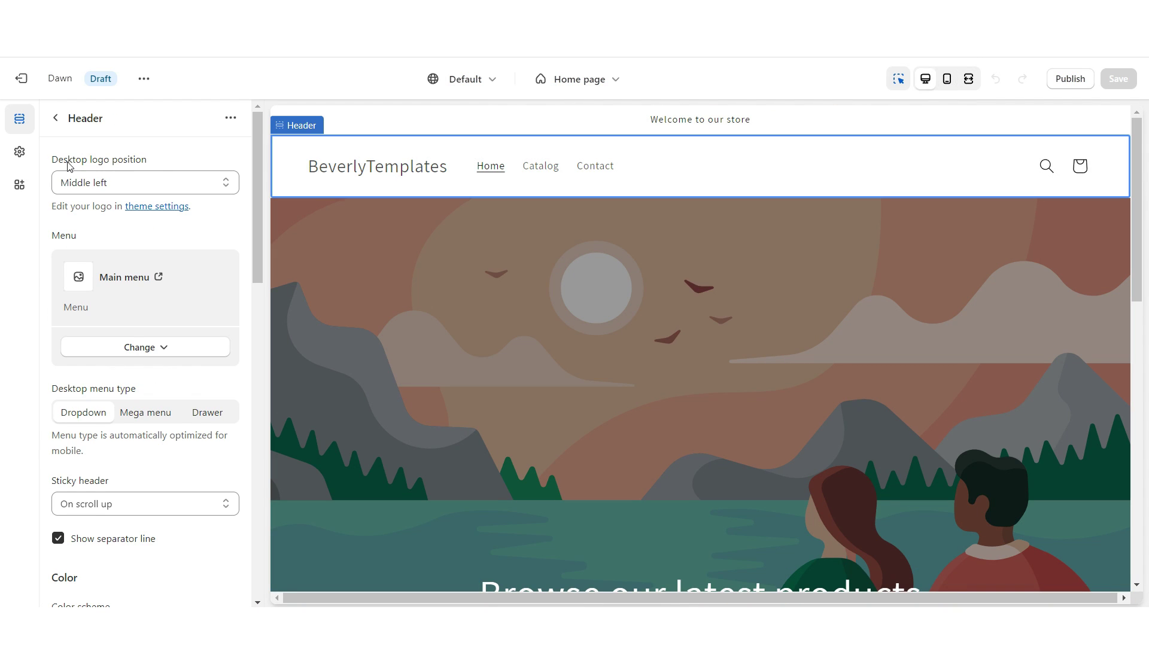
click(77, 182)
key(Escape)
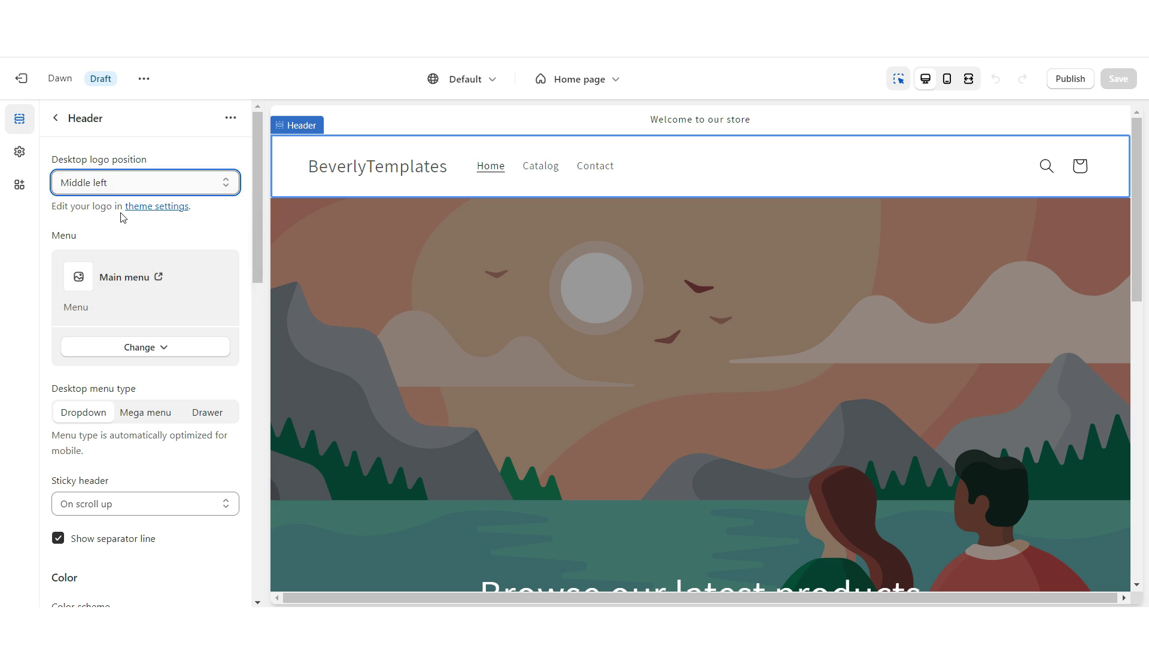
click(20, 155)
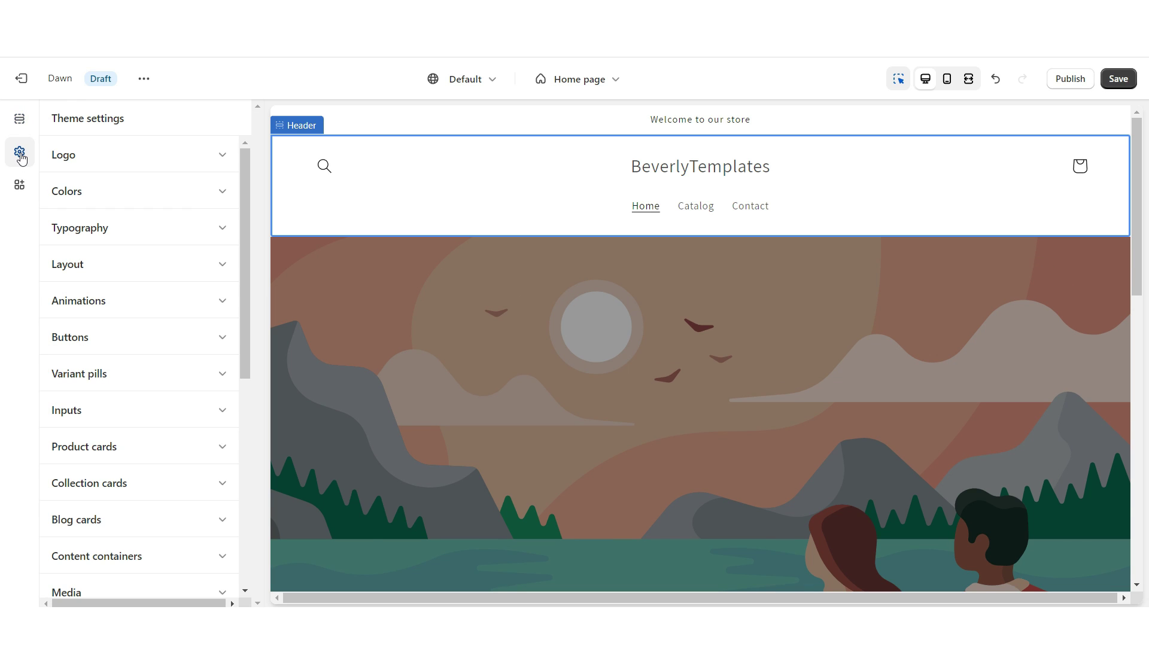
- Set the Confidence logo image as the store logo at 300 px wide
click(115, 160)
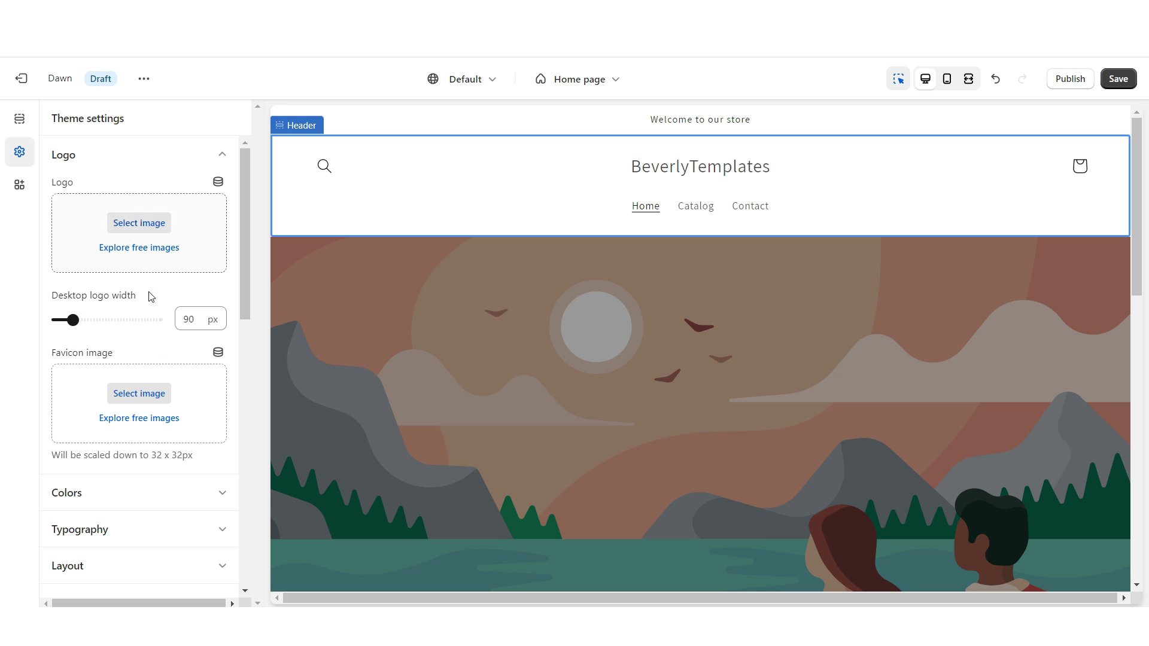
click(126, 222)
click(874, 462)
click(900, 546)
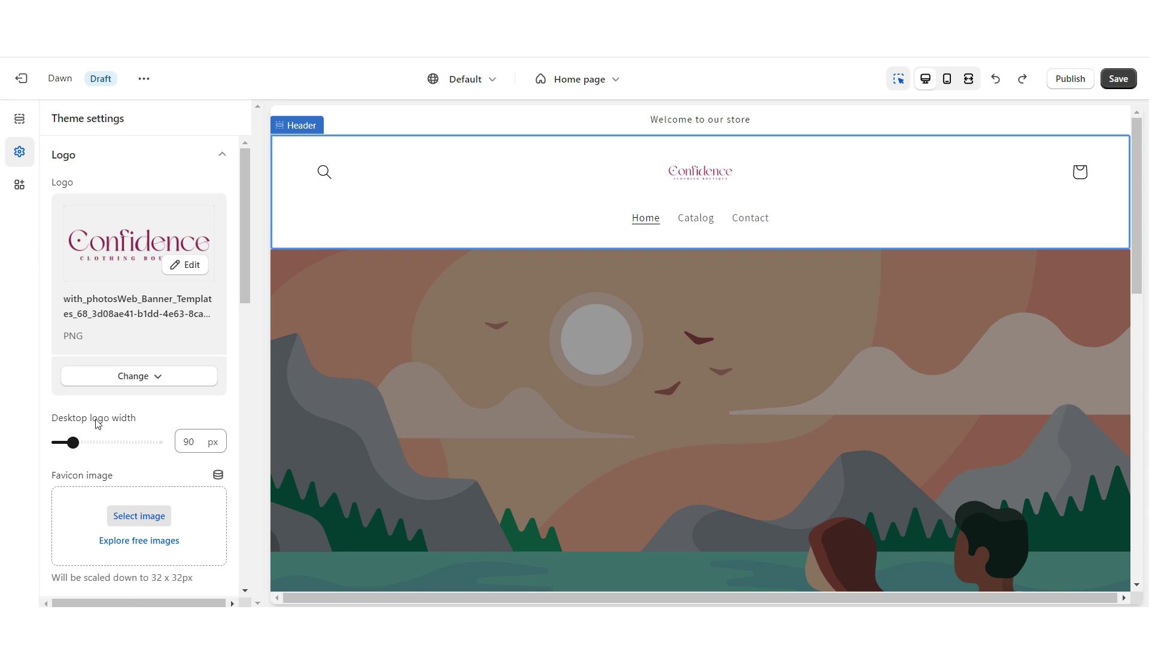
drag(73, 442, 159, 442)
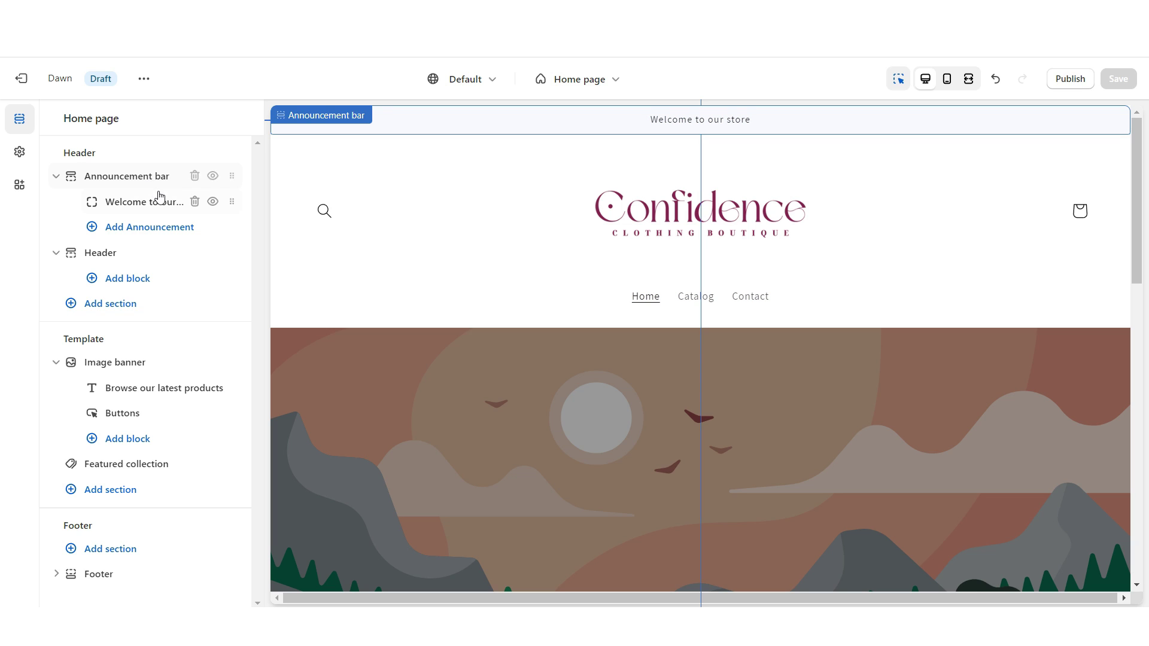
- Replace the announcement text with 'FREE SHIPPING ON ALL ORDERS OVER $250'
click(157, 203)
triple_click(115, 184)
right_click(149, 183)
click(159, 256)
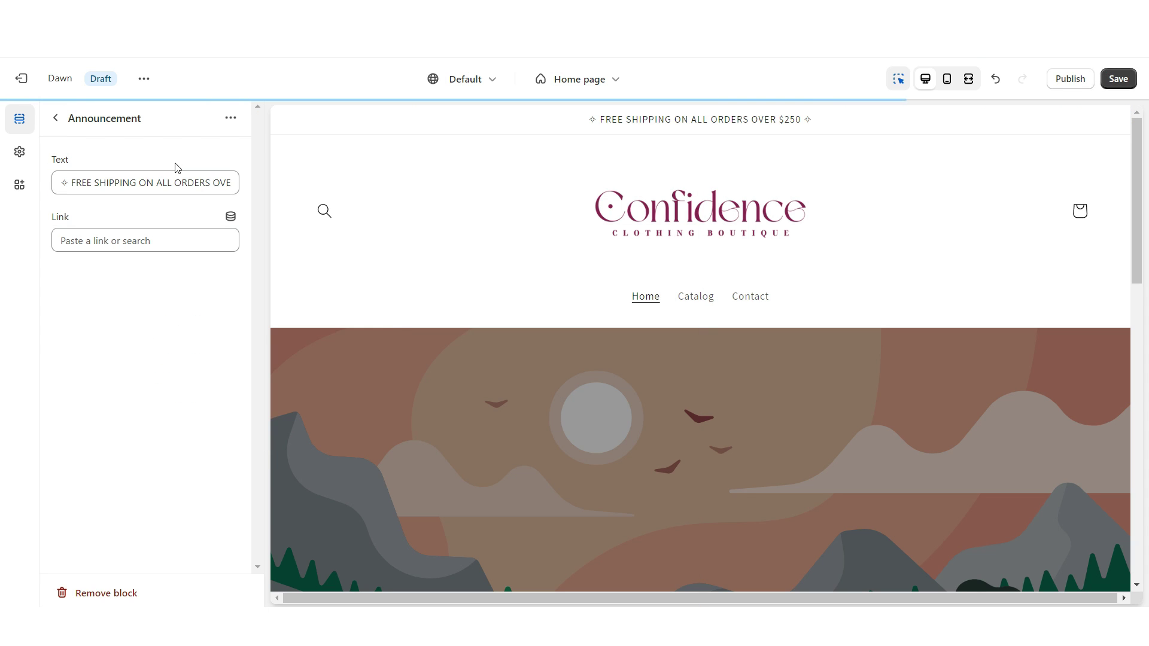
click(19, 151)
click(105, 192)
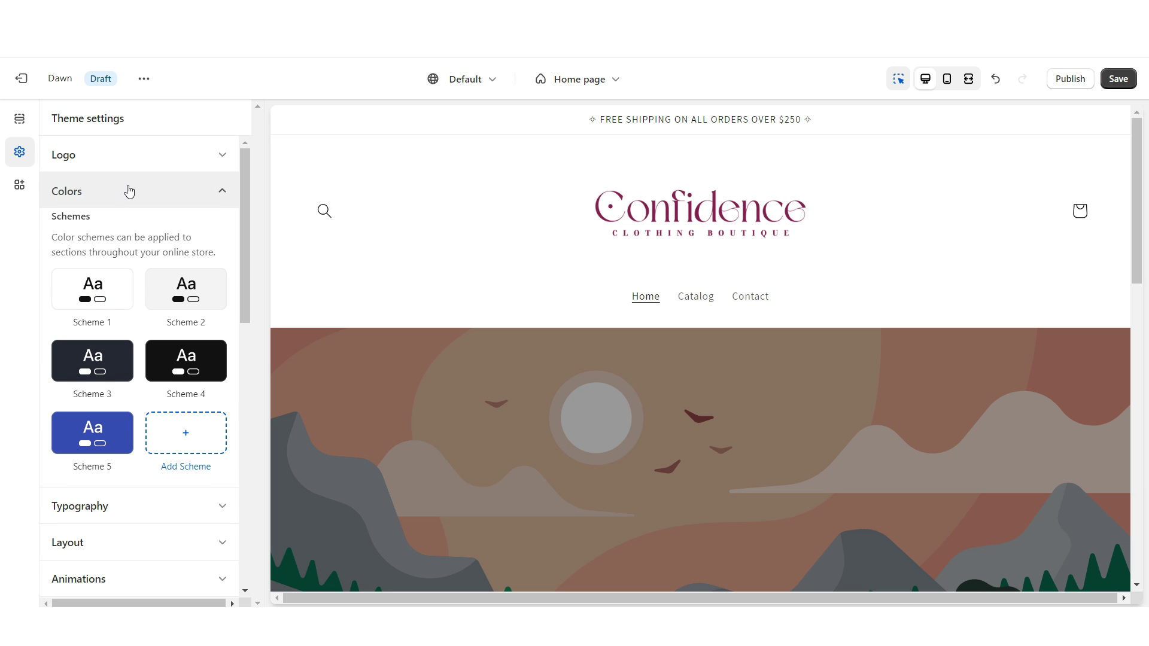
- Give Scheme 1 a pale pink background and maroon #882A4F text
click(100, 293)
click(69, 270)
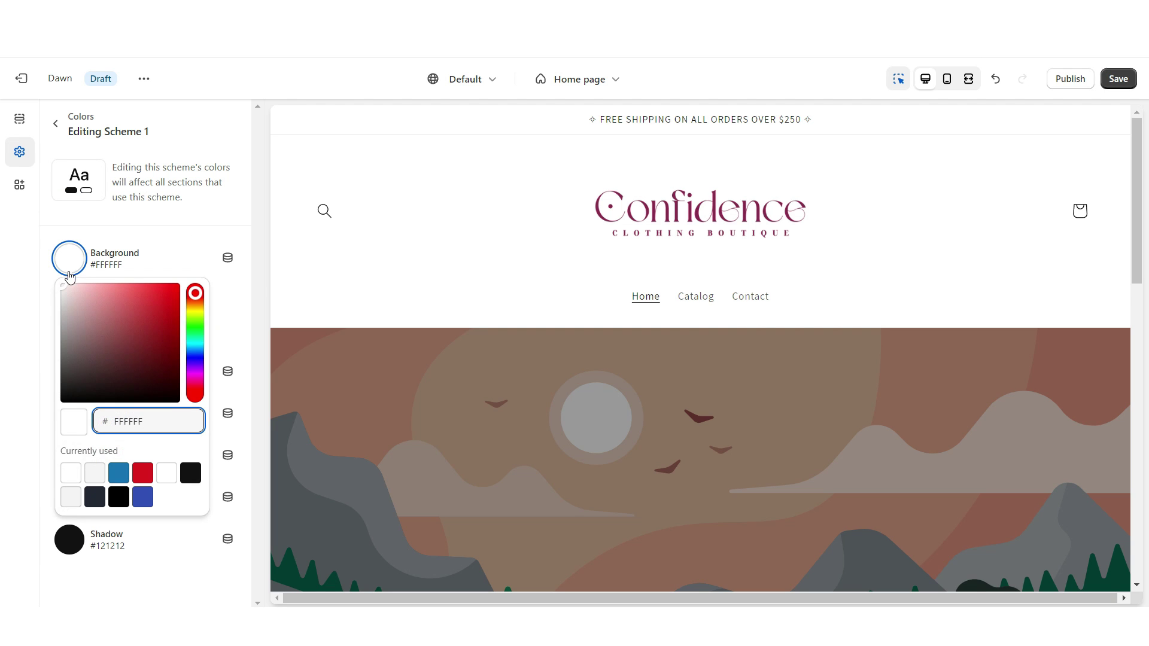
click(66, 290)
click(77, 290)
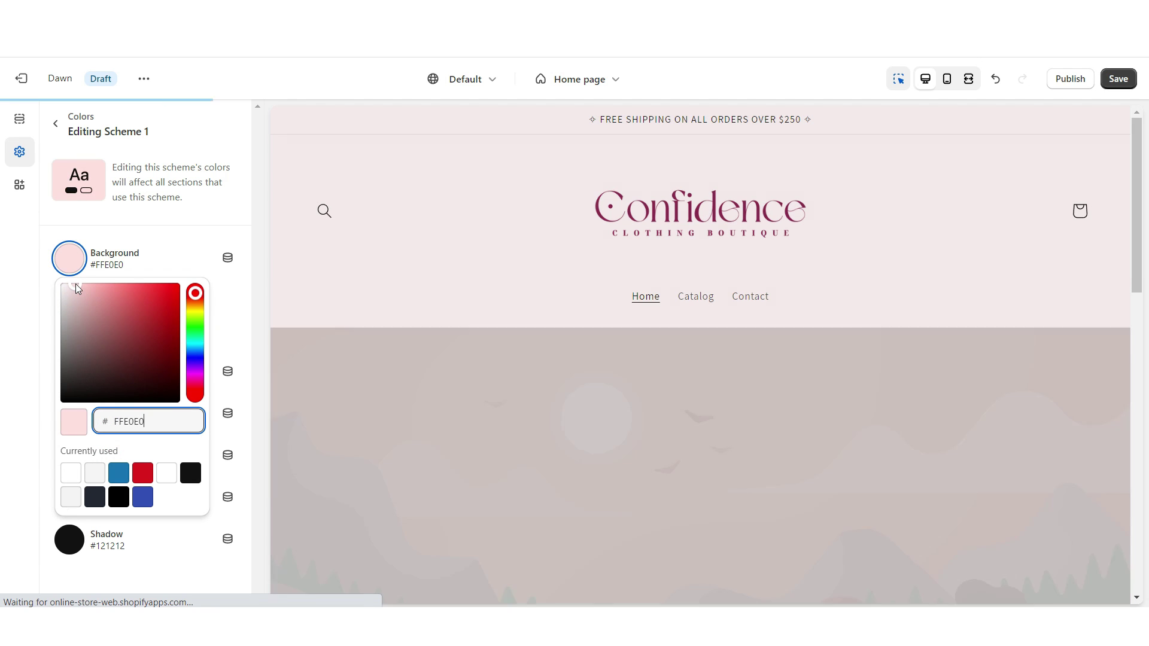
click(77, 379)
double_click(138, 213)
right_click(138, 217)
click(172, 286)
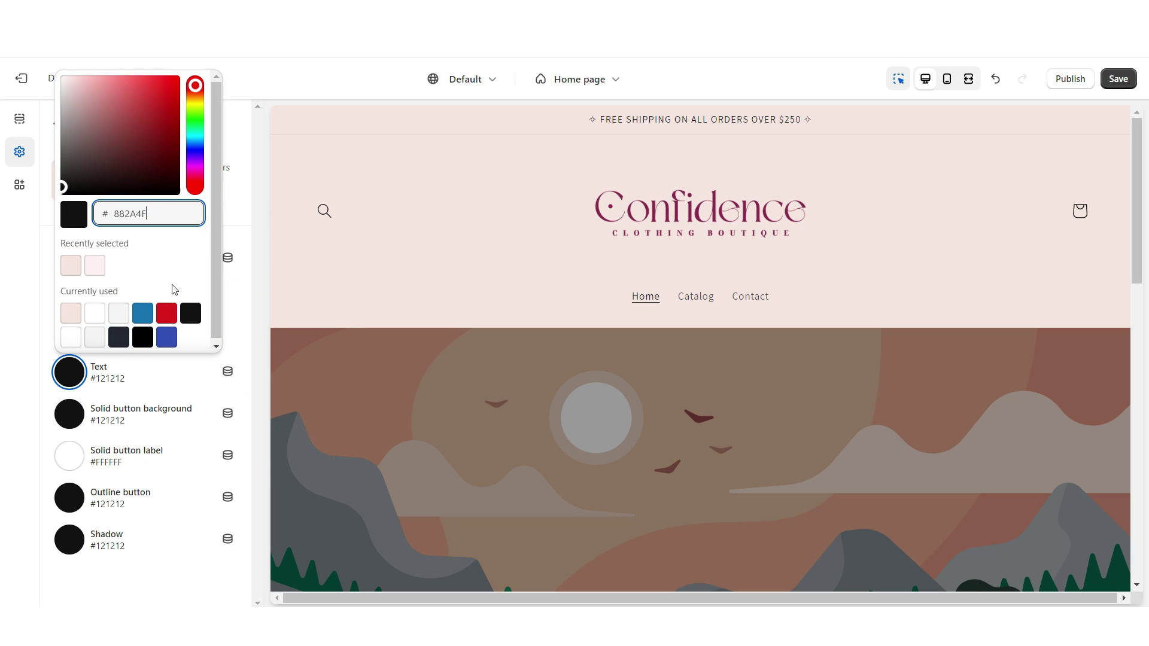
click(50, 411)
- Set Scheme 1's solid button background to the maroon #882A4F
click(70, 422)
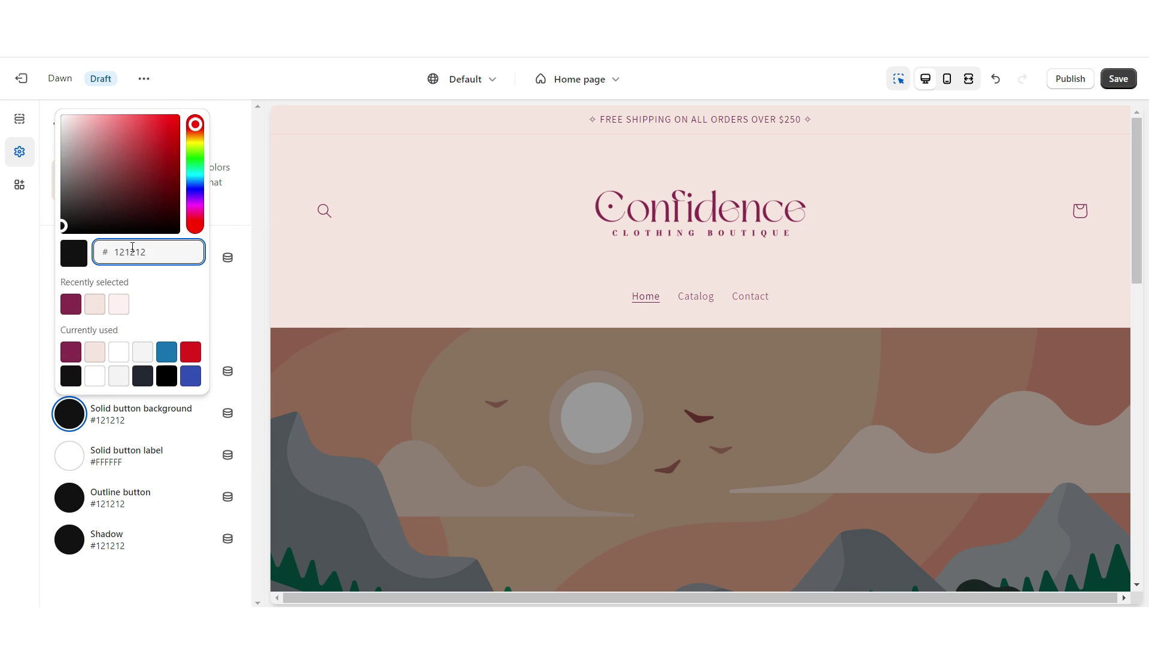
click(78, 307)
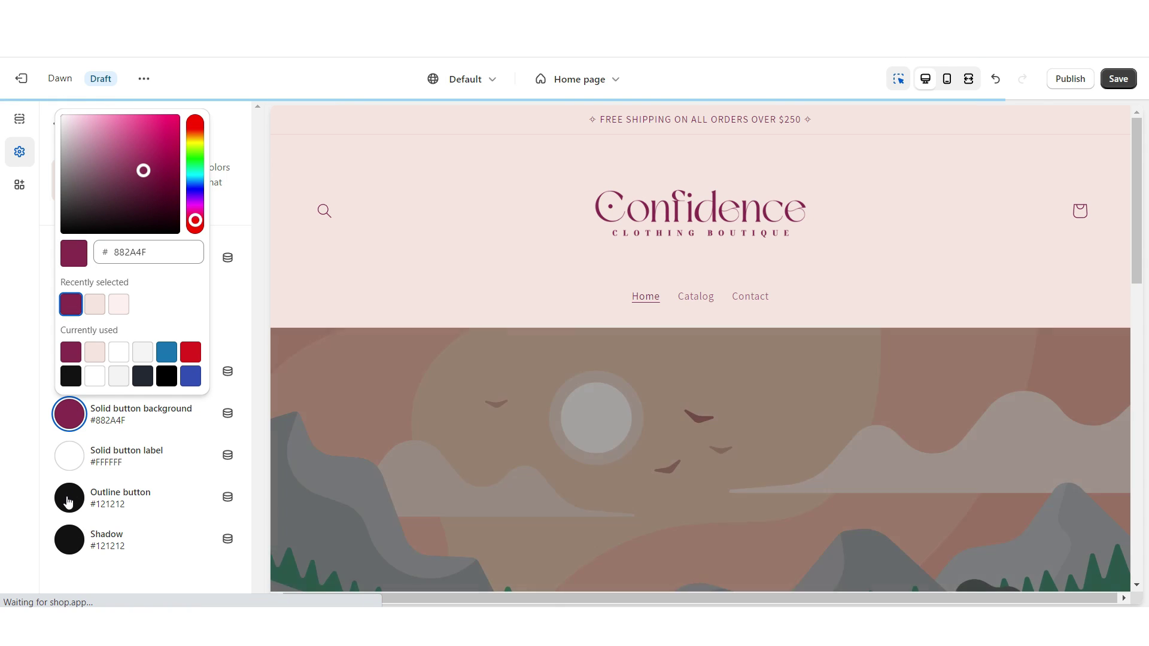
click(69, 502)
key(Escape)
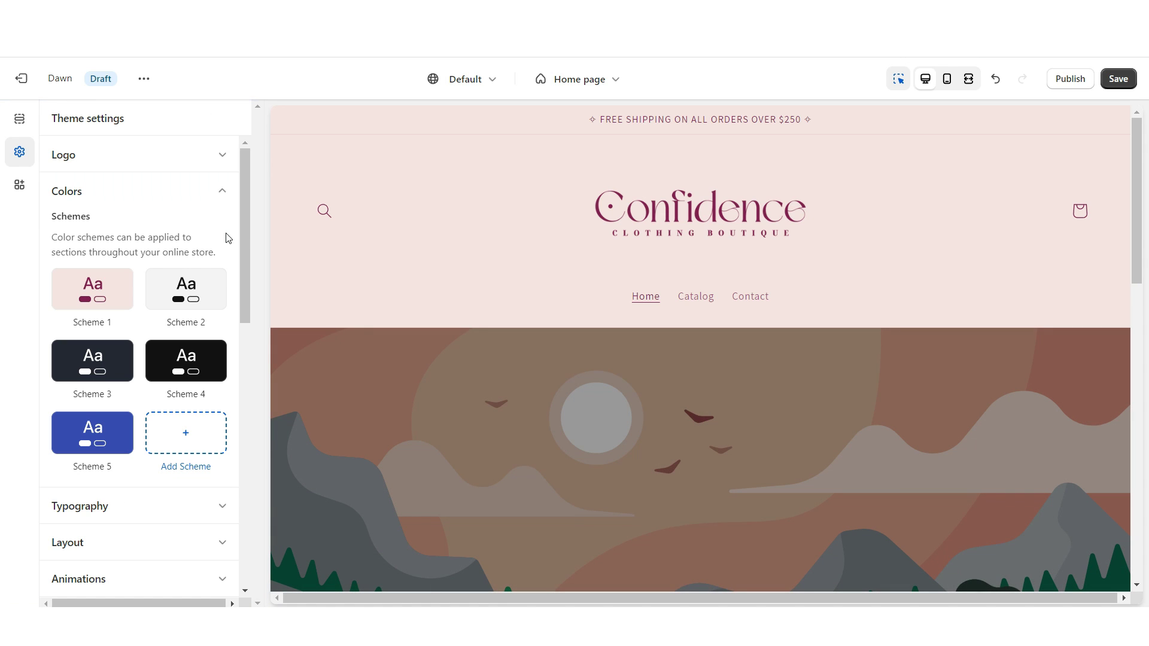
- Set Scheme 2 to a #882A4F maroon background with white text
click(192, 293)
click(69, 259)
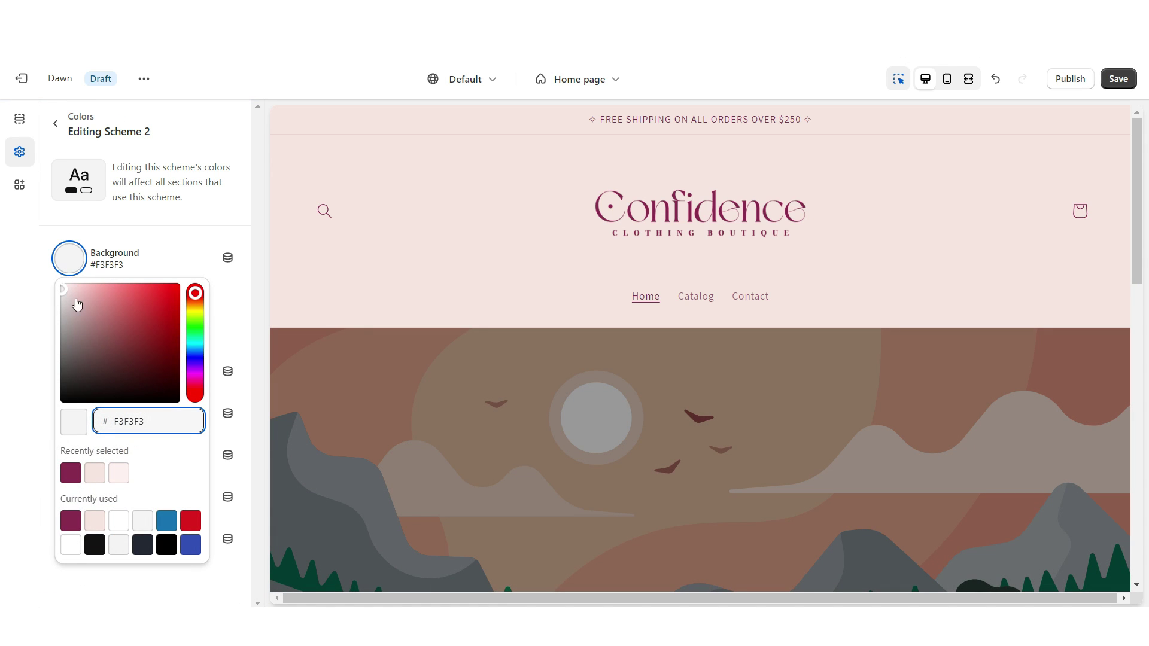
click(71, 473)
click(44, 456)
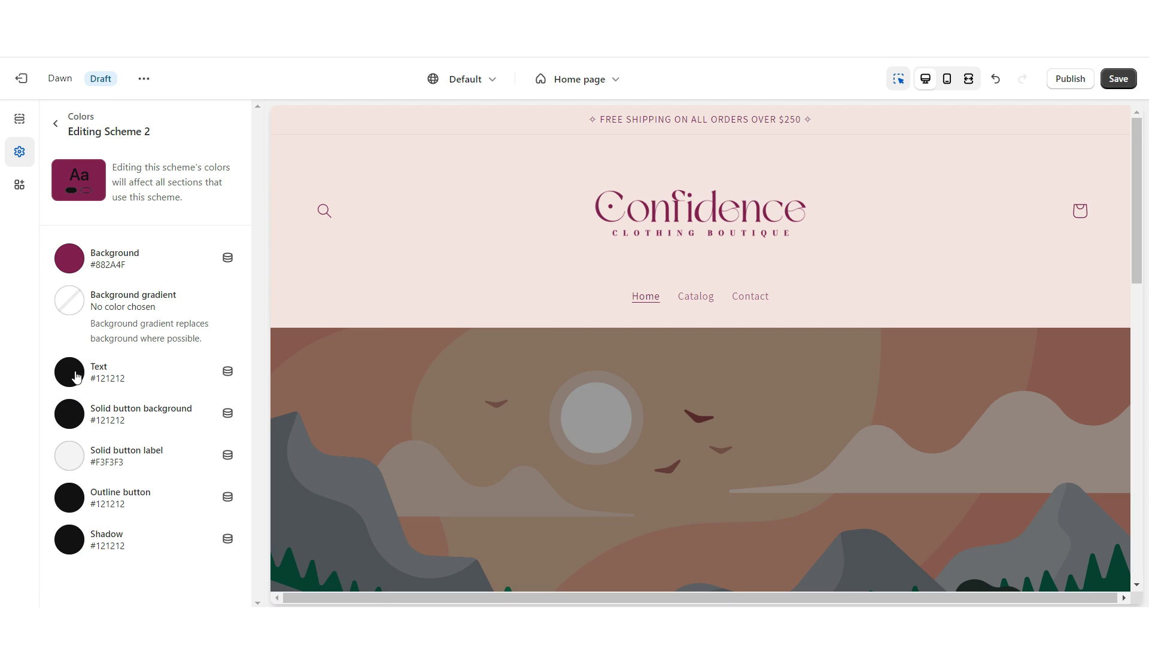
click(76, 376)
click(70, 90)
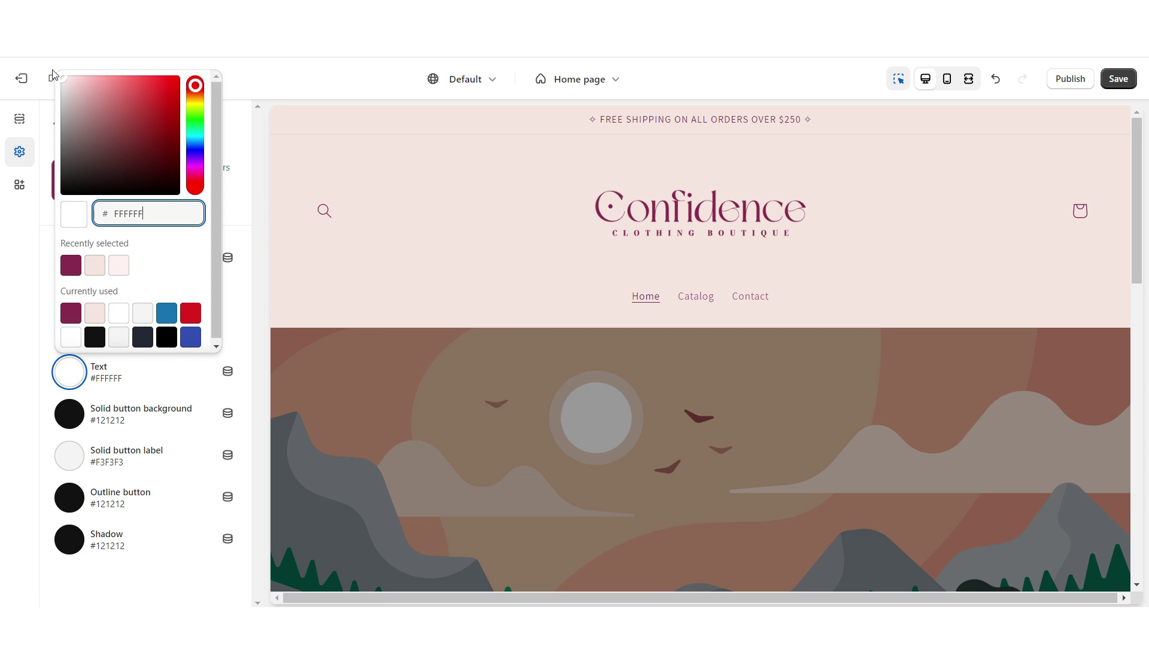
click(418, 117)
- Apply Scheme 2 to the announcement bar and save the theme
click(180, 235)
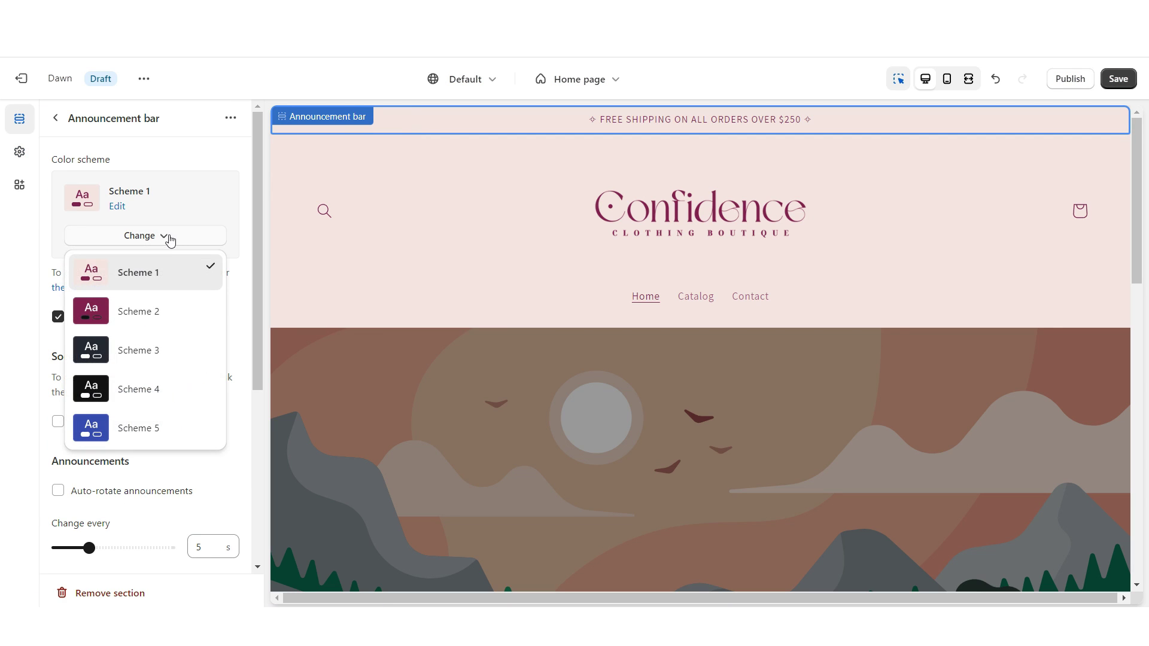
click(159, 312)
click(509, 299)
key(ctrl+s)
- Set the header's sticky behaviour to Always after trying None, with the preview full width
scroll(518, 359, down, 5)
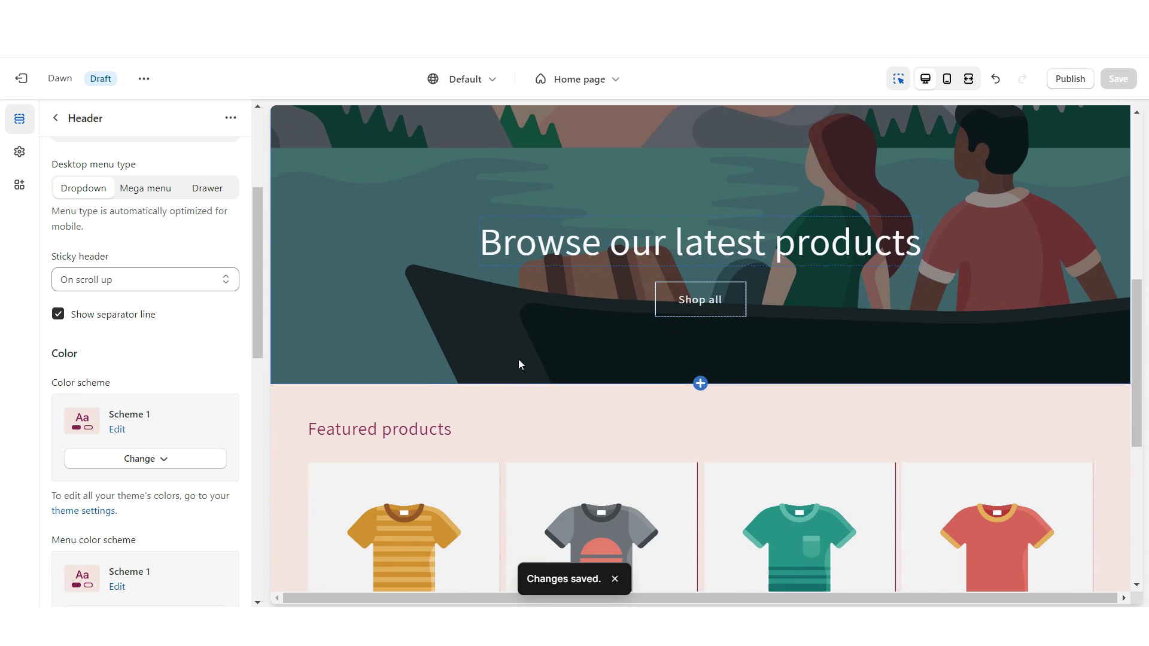
scroll(518, 359, up, 3)
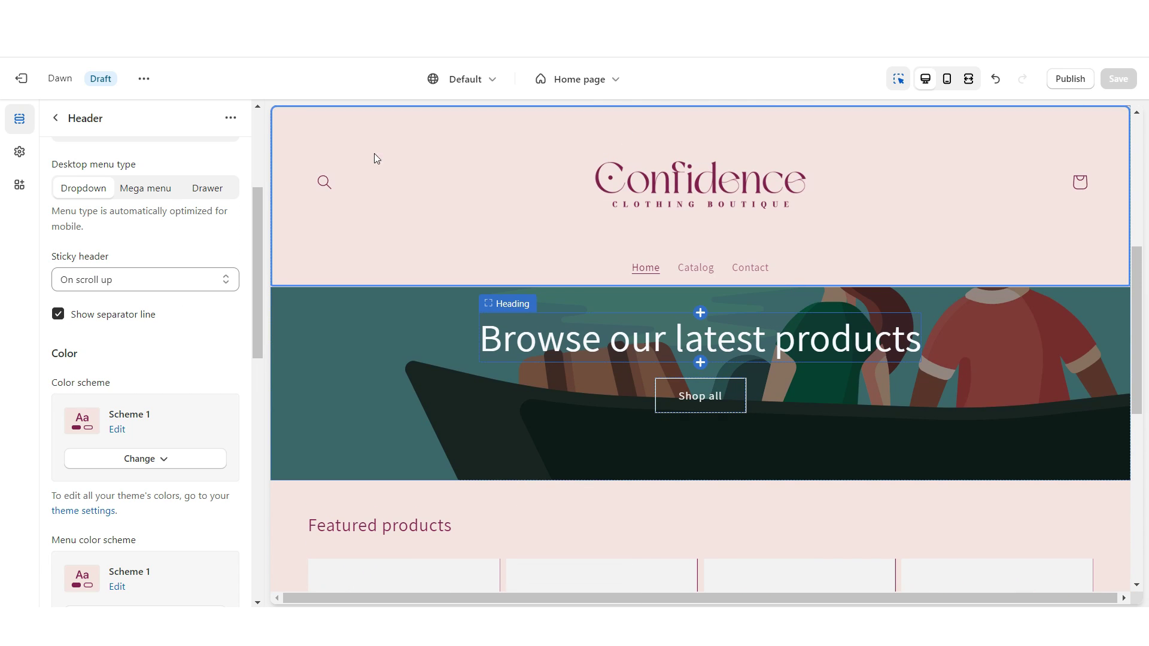
scroll(483, 357, up, 3)
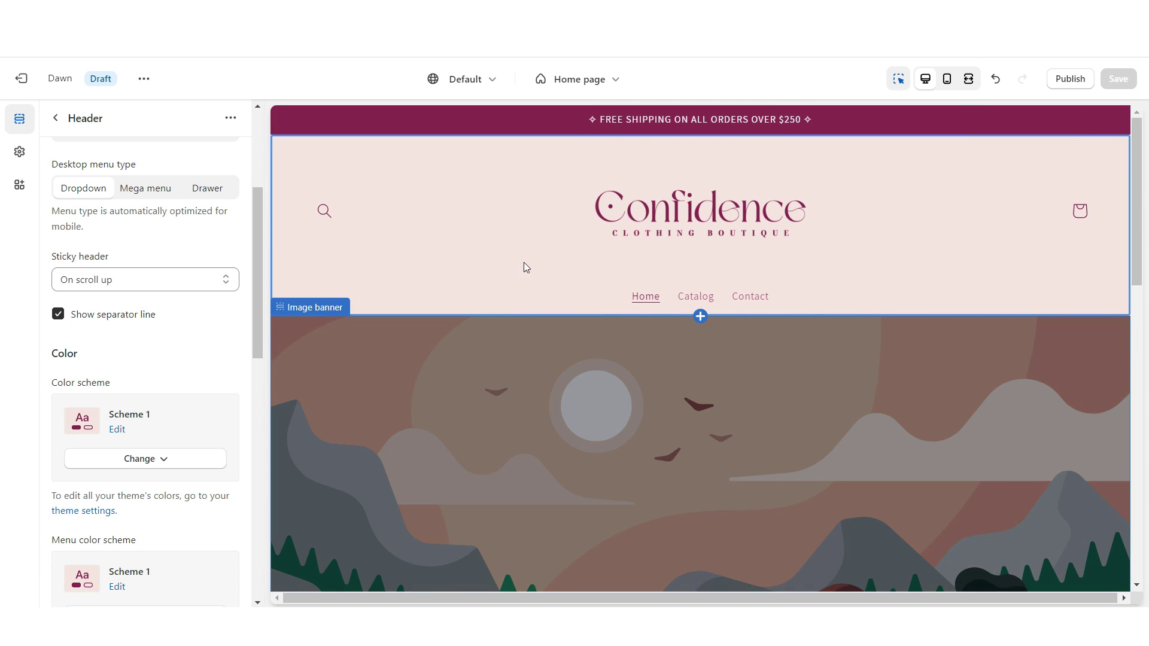
click(89, 276)
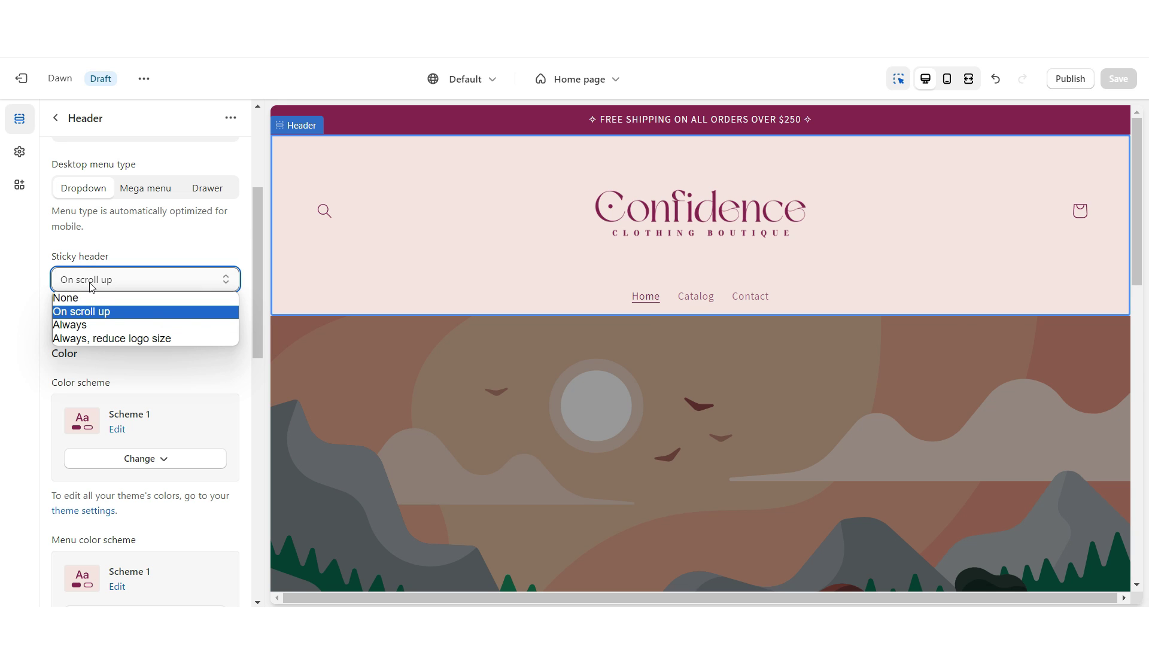
click(84, 297)
scroll(546, 372, down, 2)
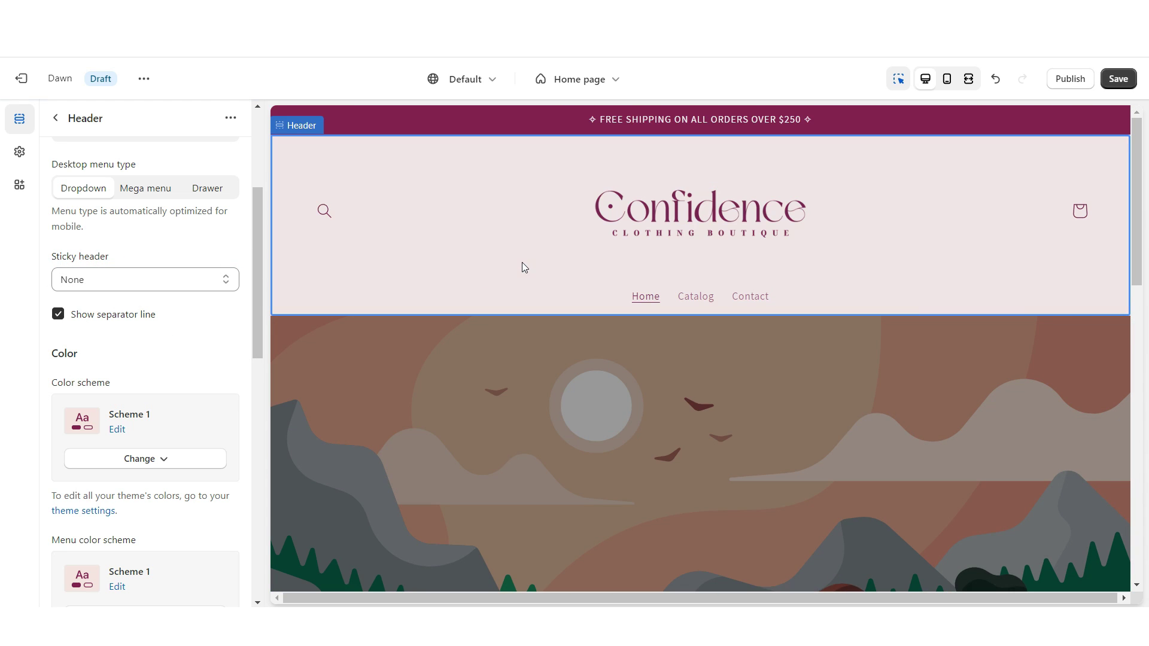
click(138, 280)
click(154, 321)
scroll(950, 353, down, 3)
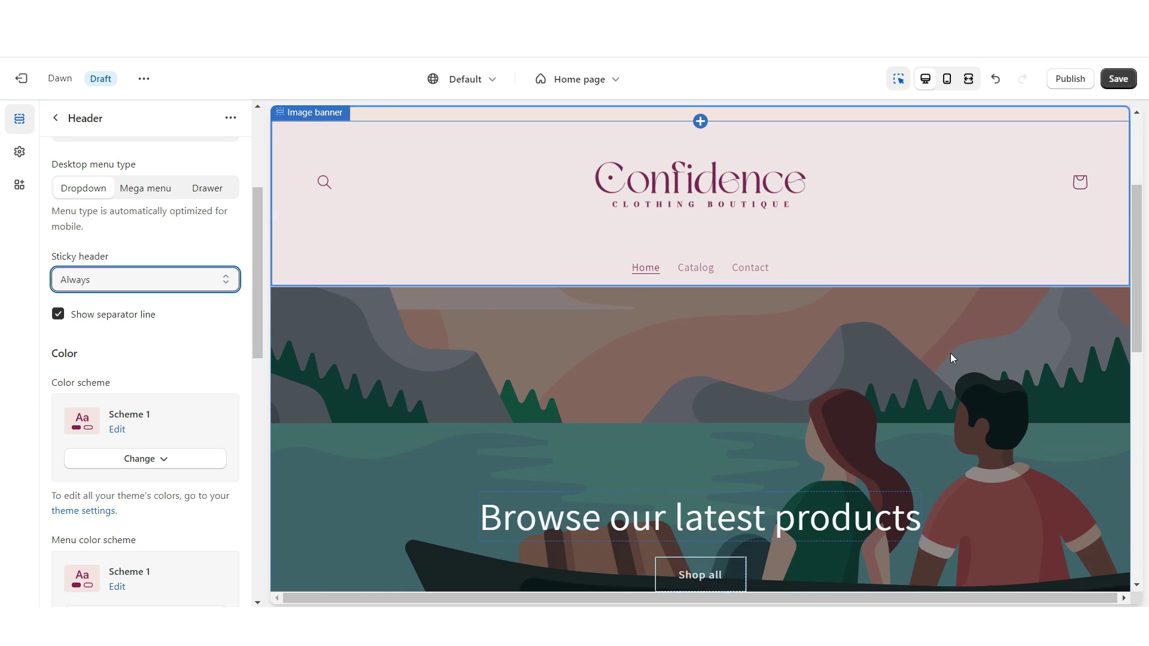
click(137, 279)
click(128, 299)
click(967, 79)
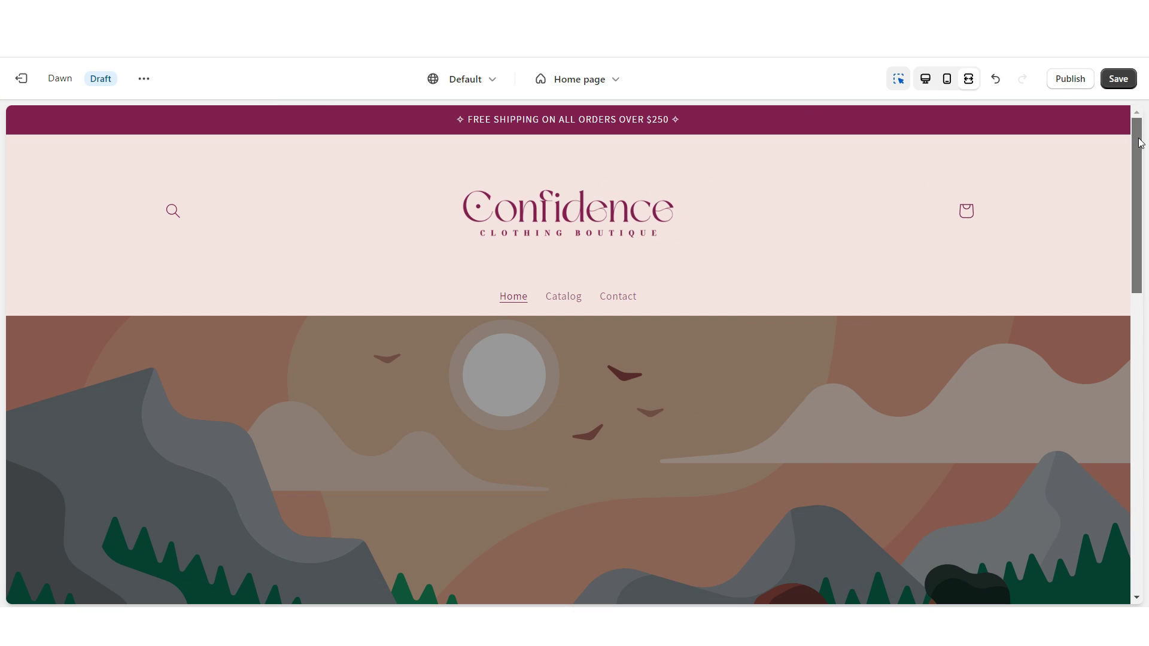
- Scroll through the home page preview back to the Image banner section
drag(1140, 143, 1146, 385)
scroll(664, 203, up, 6)
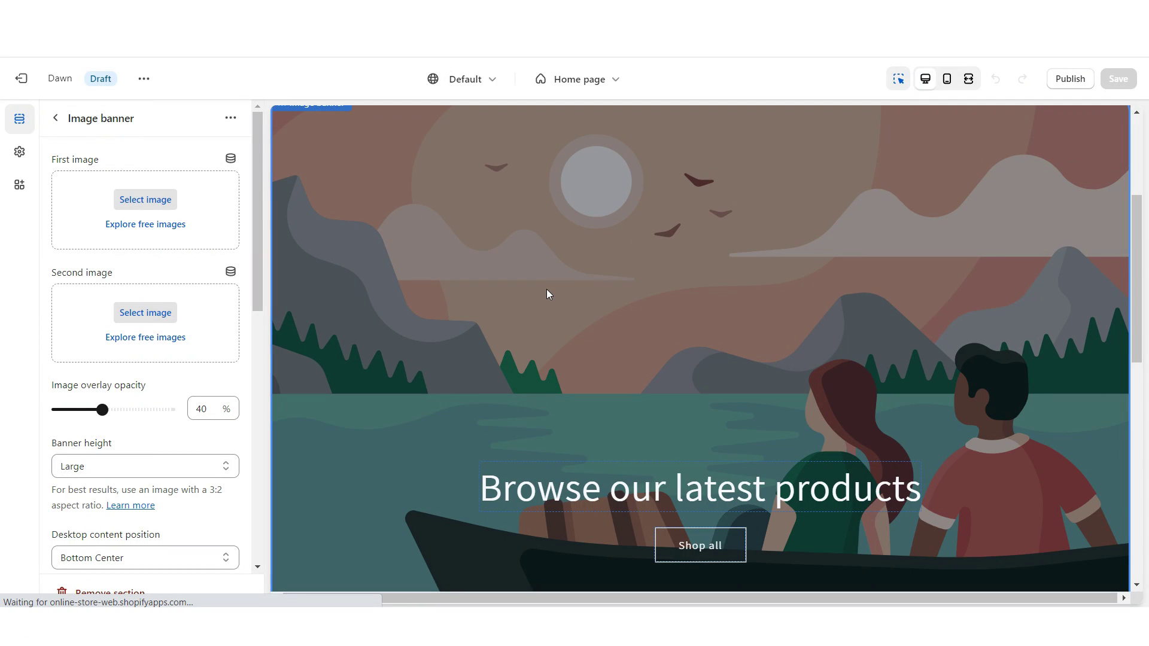
scroll(459, 279, up, 3)
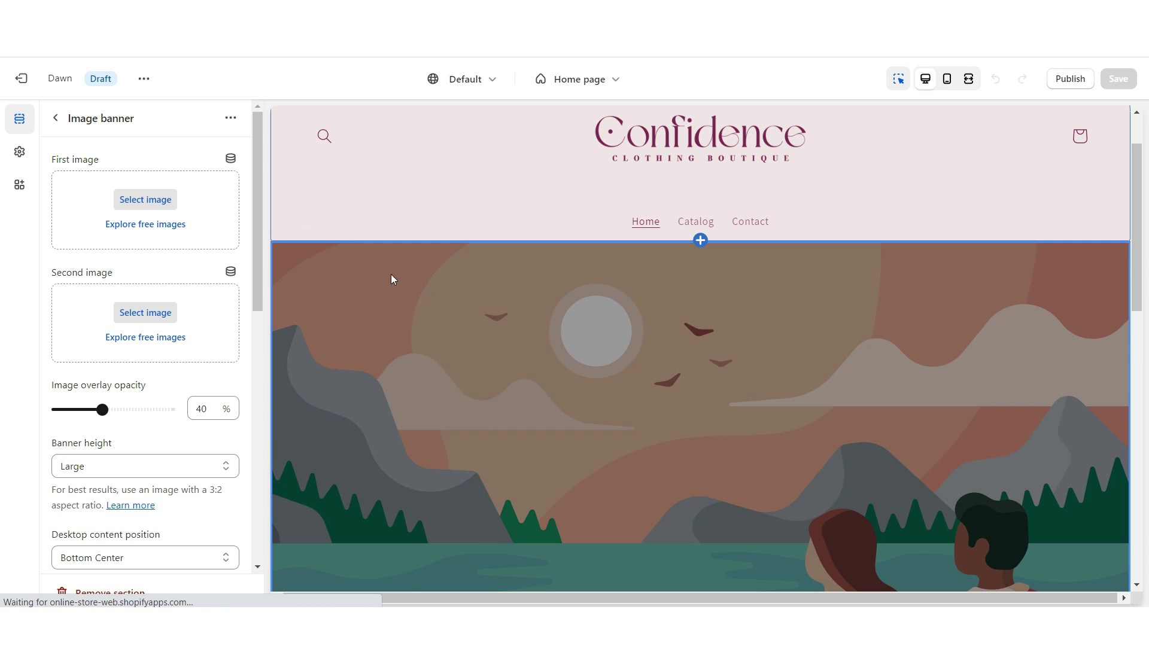
scroll(702, 333, down, 6)
- Add a Slideshow section to the home page and remove the Image banner
click(700, 331)
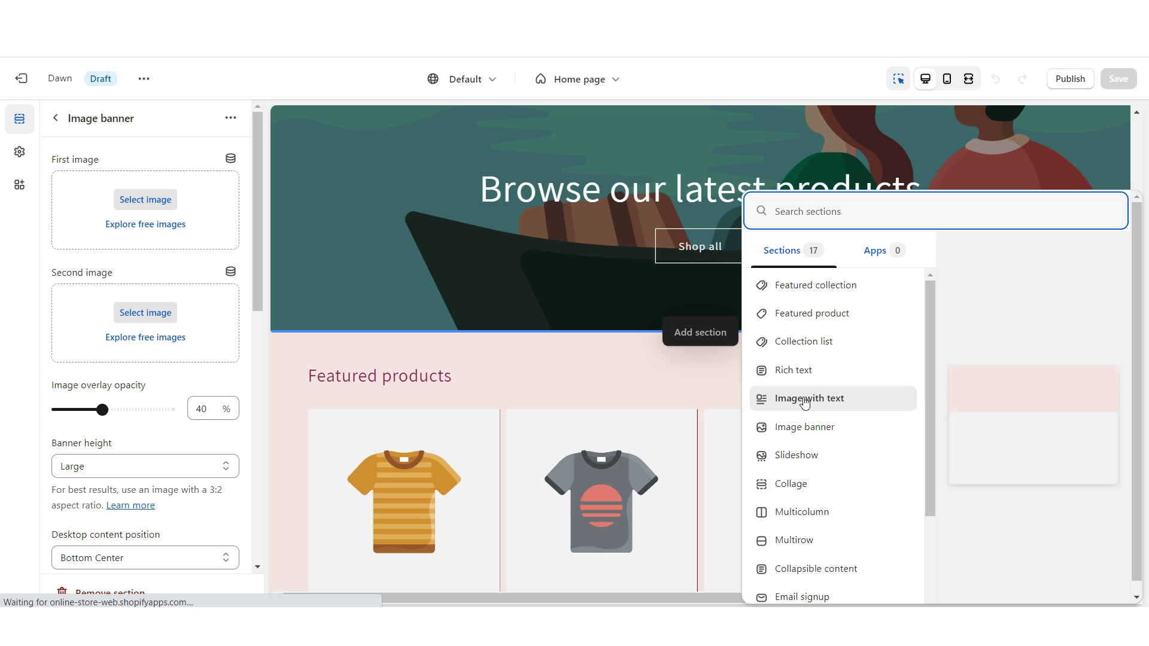
click(807, 455)
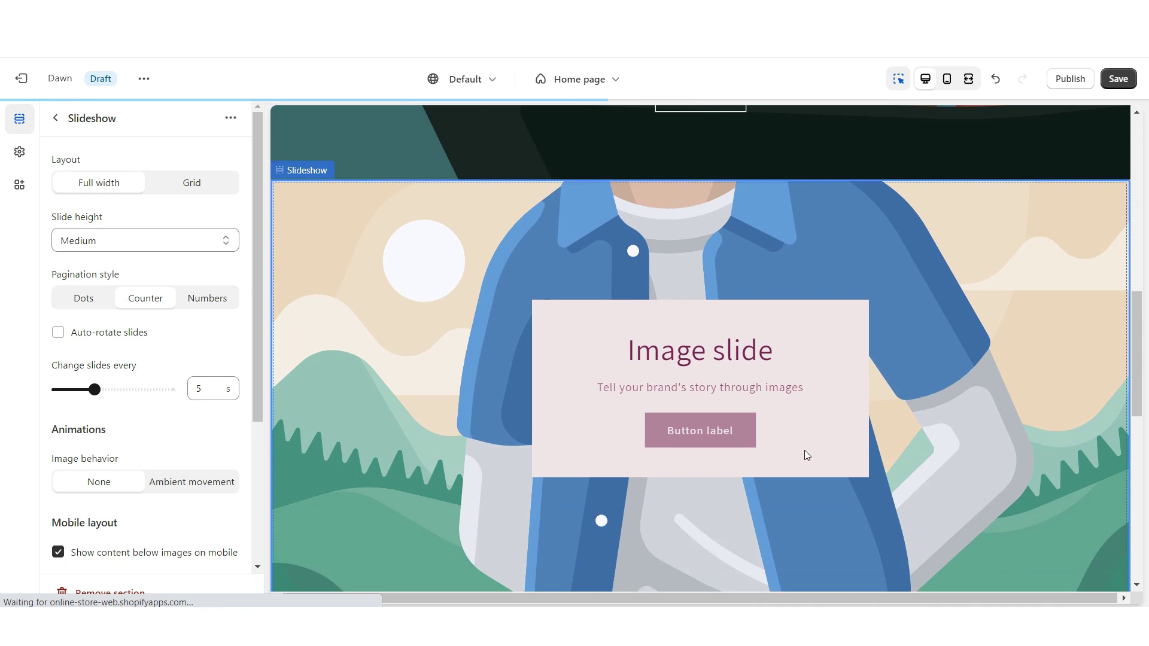
click(447, 238)
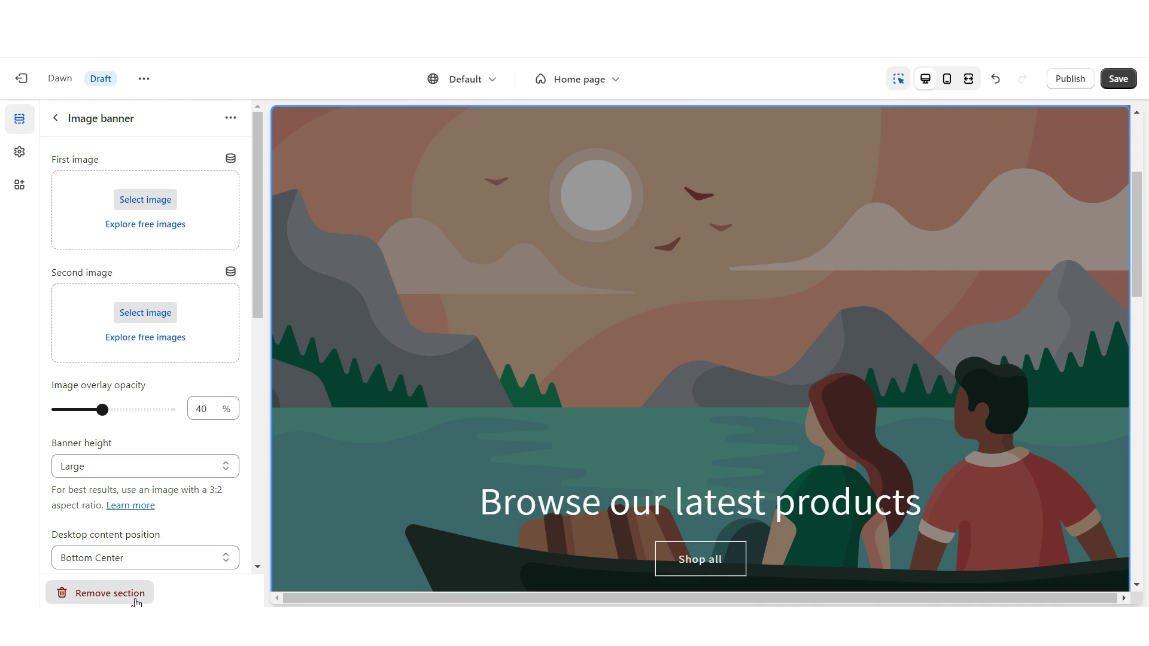
click(135, 595)
- Give the slideshow dot pagination, bottom-center content, no container, and empty heading and subheading
click(518, 448)
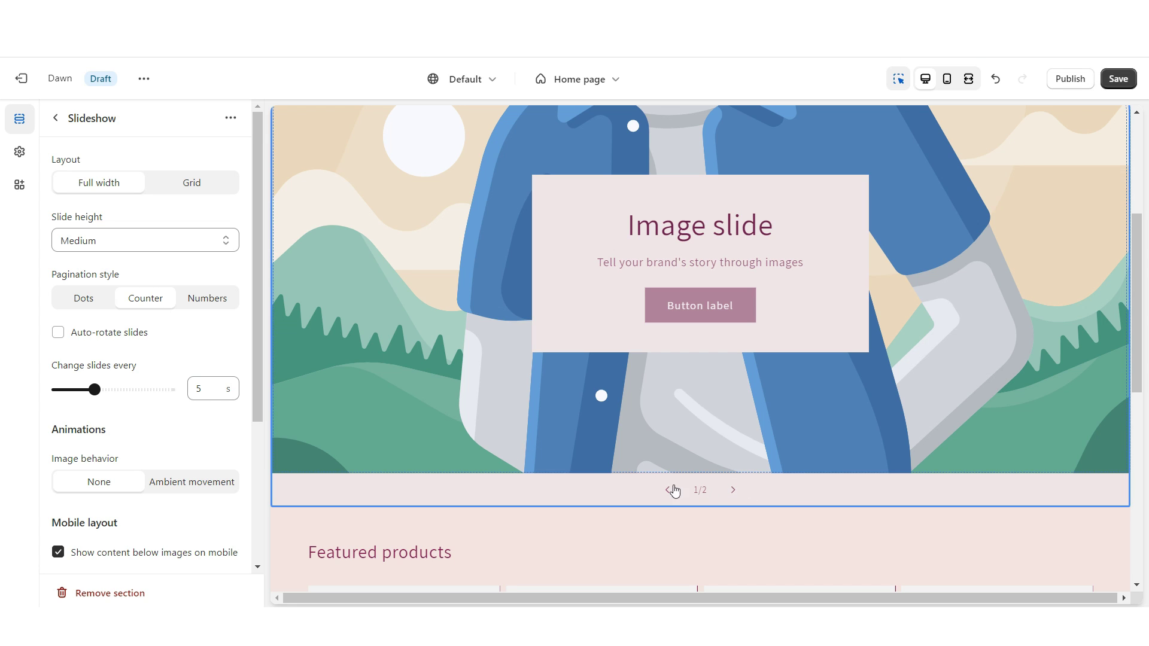
click(84, 298)
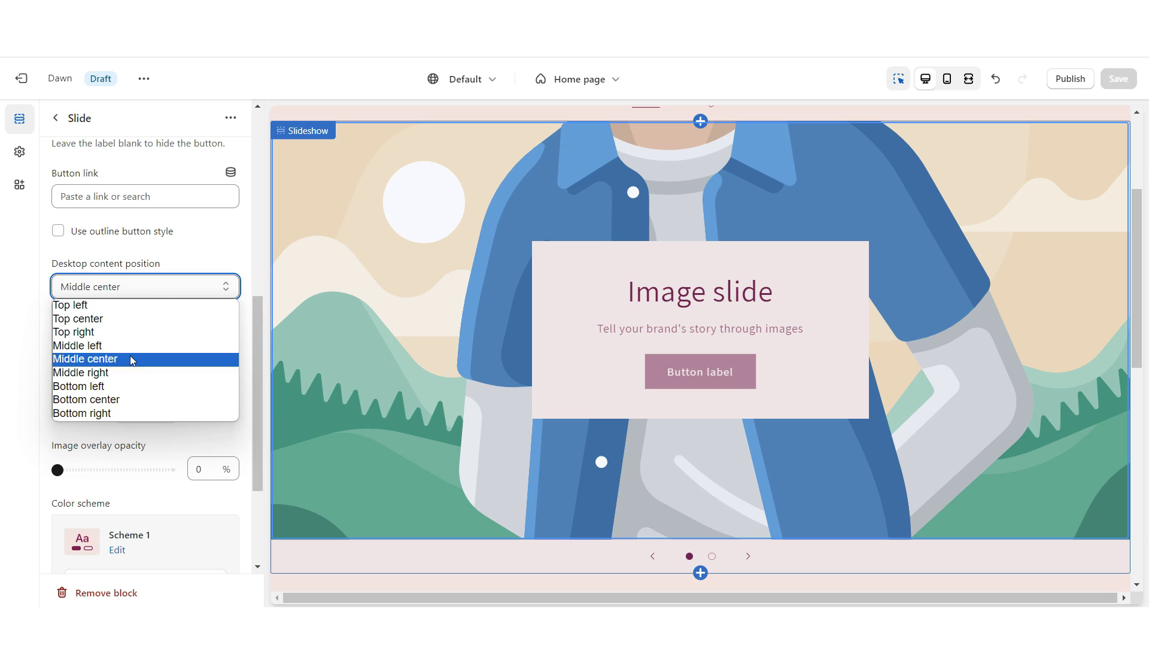
click(125, 399)
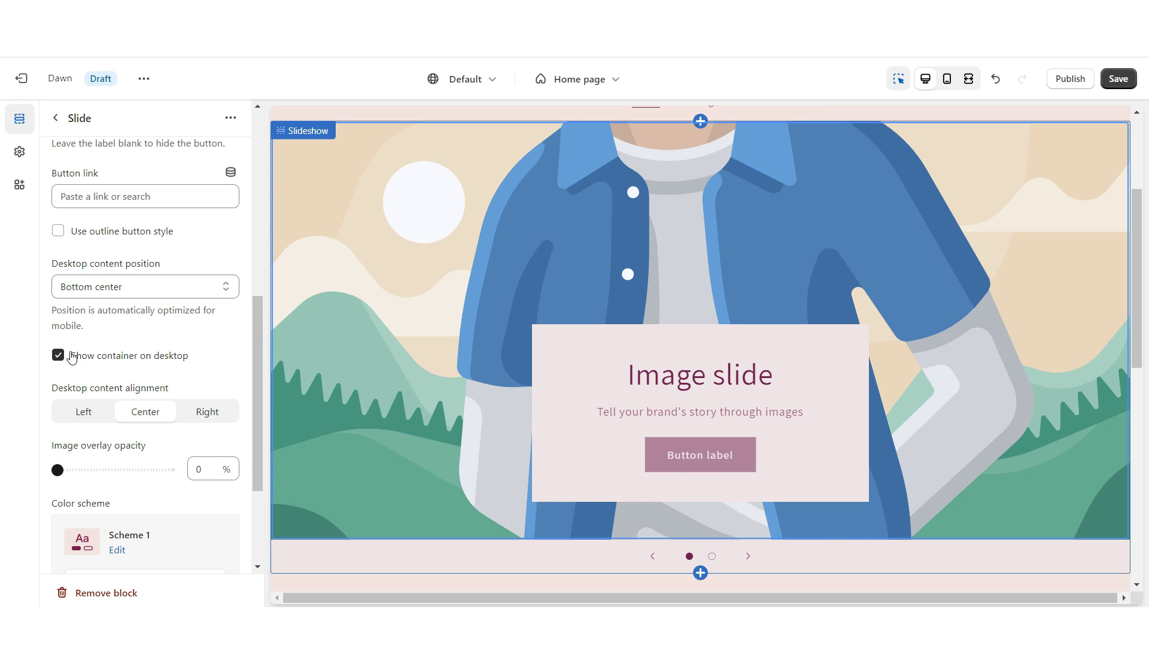
click(58, 355)
scroll(105, 288, up, 5)
triple_click(105, 261)
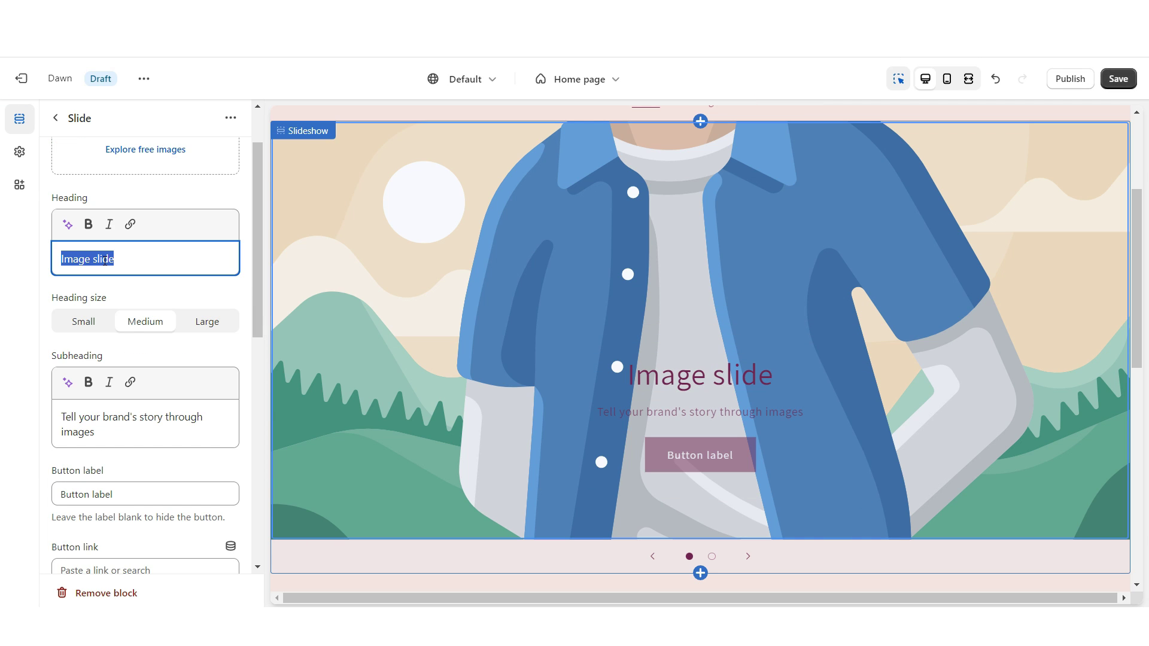
key(BackSpace)
triple_click(79, 409)
key(BackSpace)
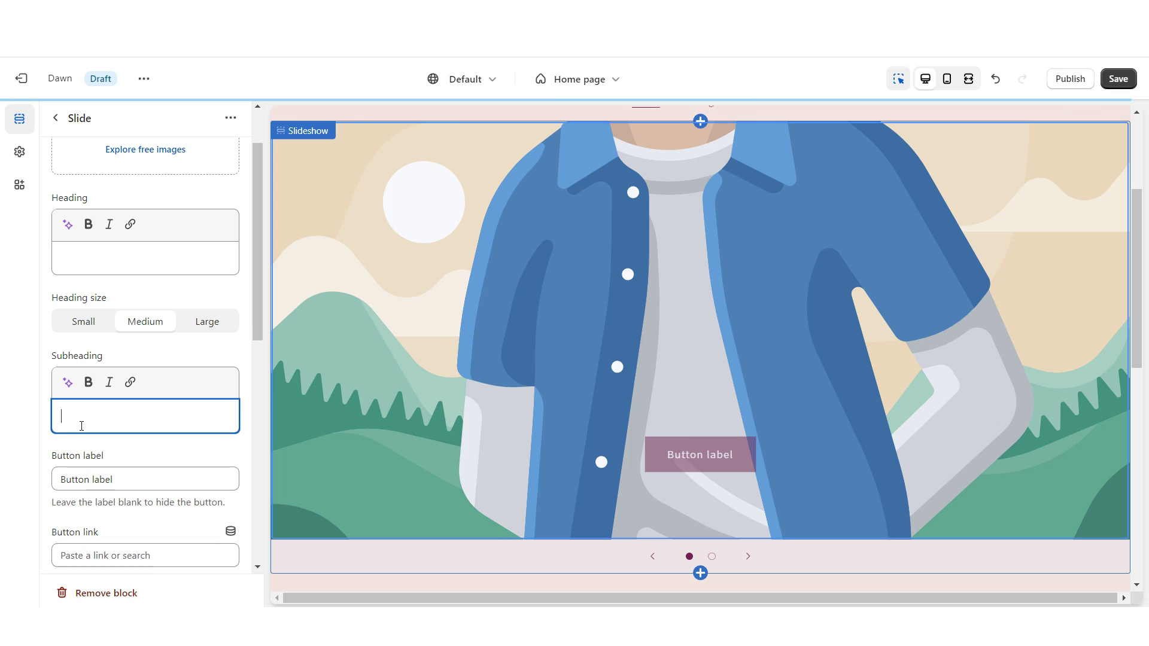
scroll(80, 419, down, 5)
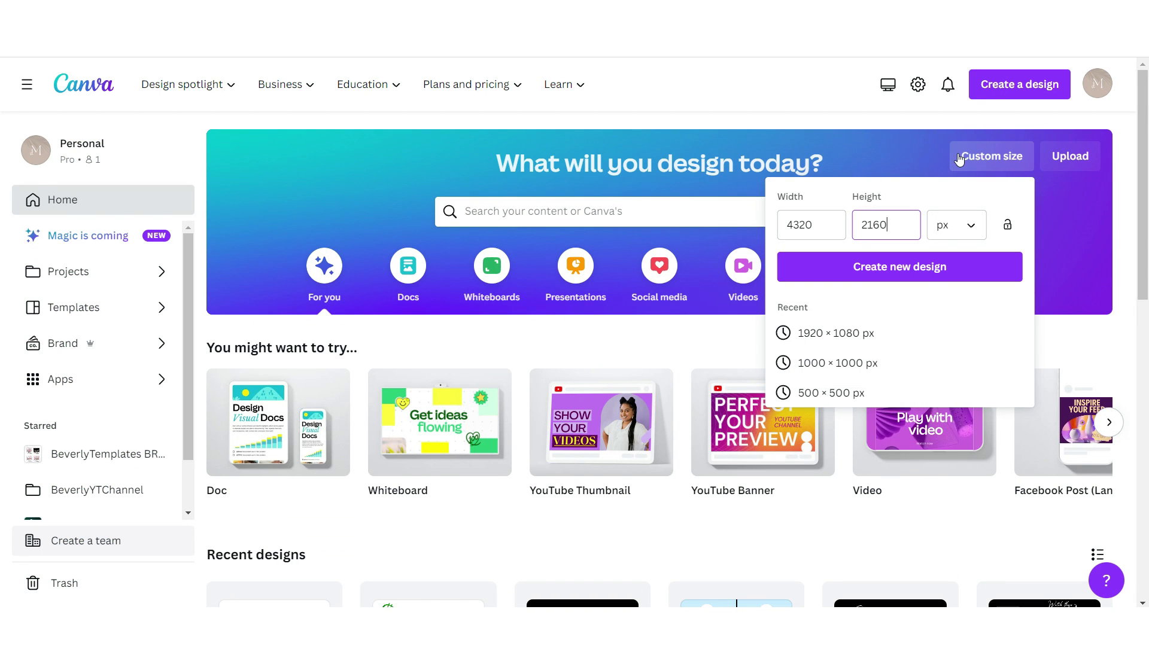
- Create a 4320×2160 px design with a pale pink background and a faded single-image grid
click(871, 297)
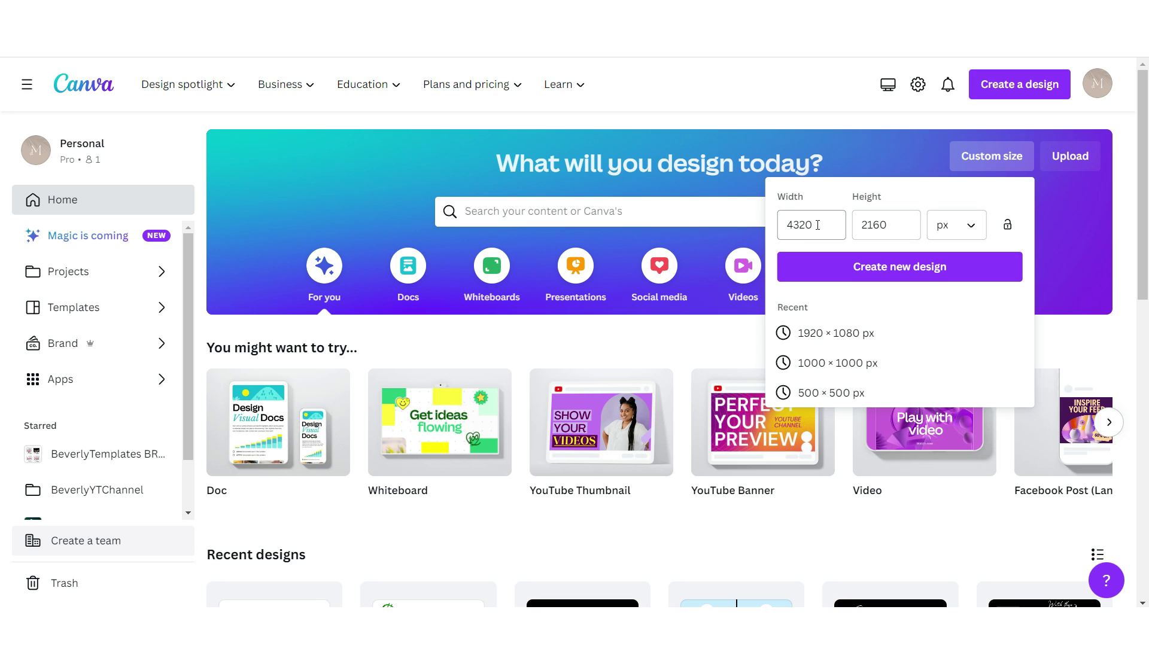
click(897, 269)
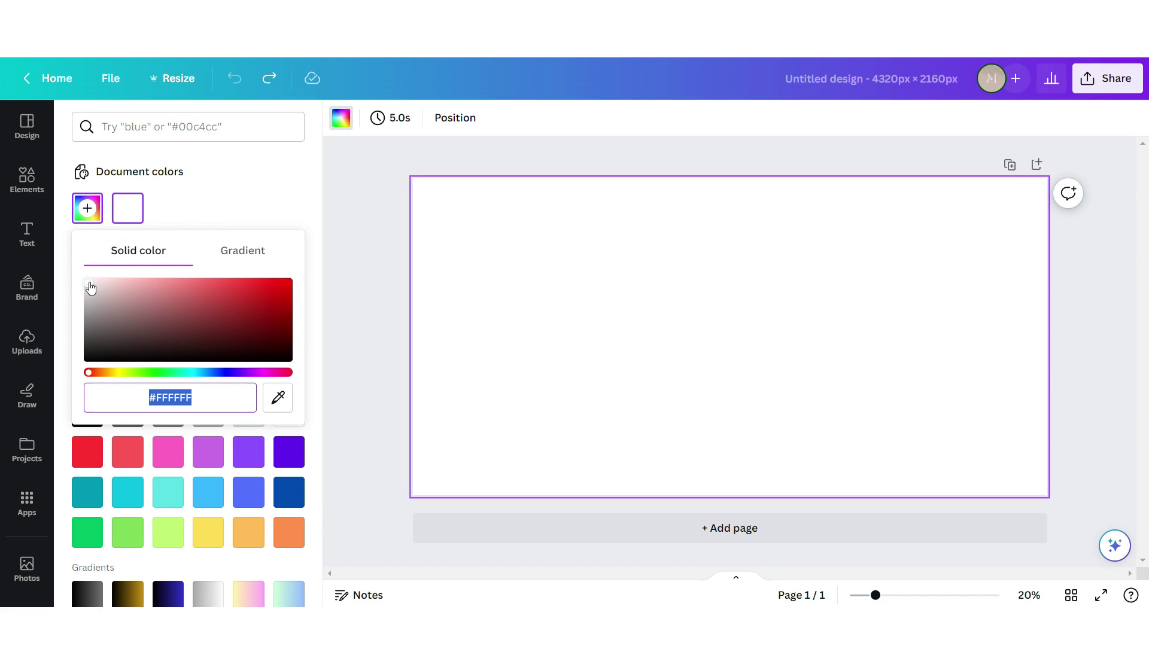
drag(88, 282, 101, 283)
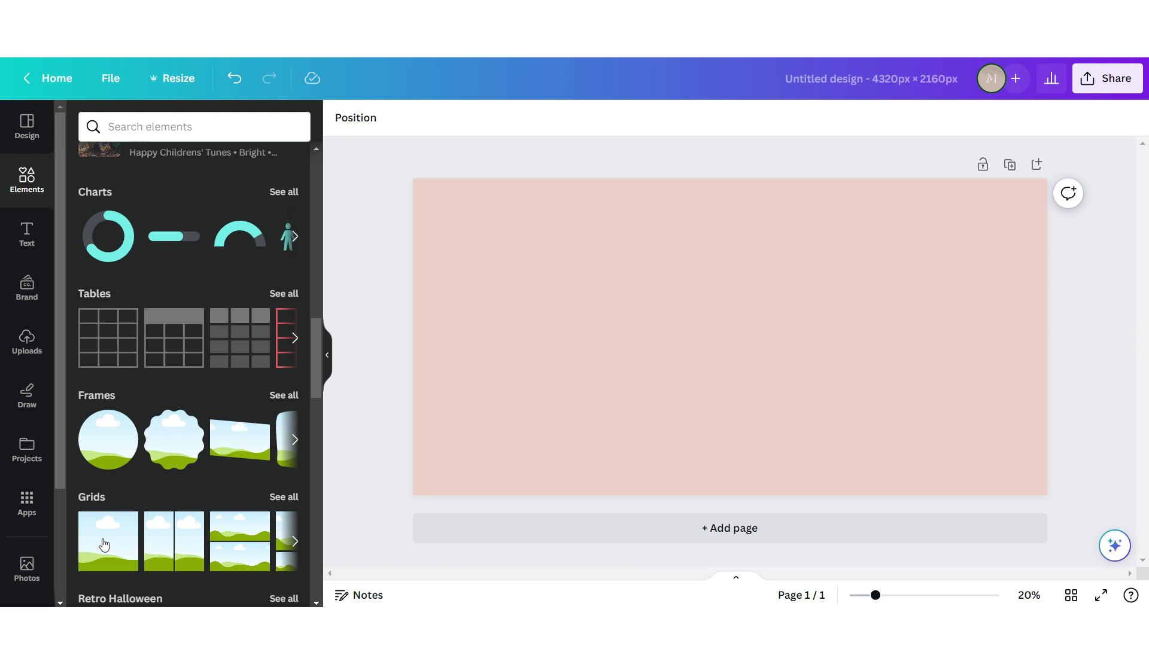
click(104, 544)
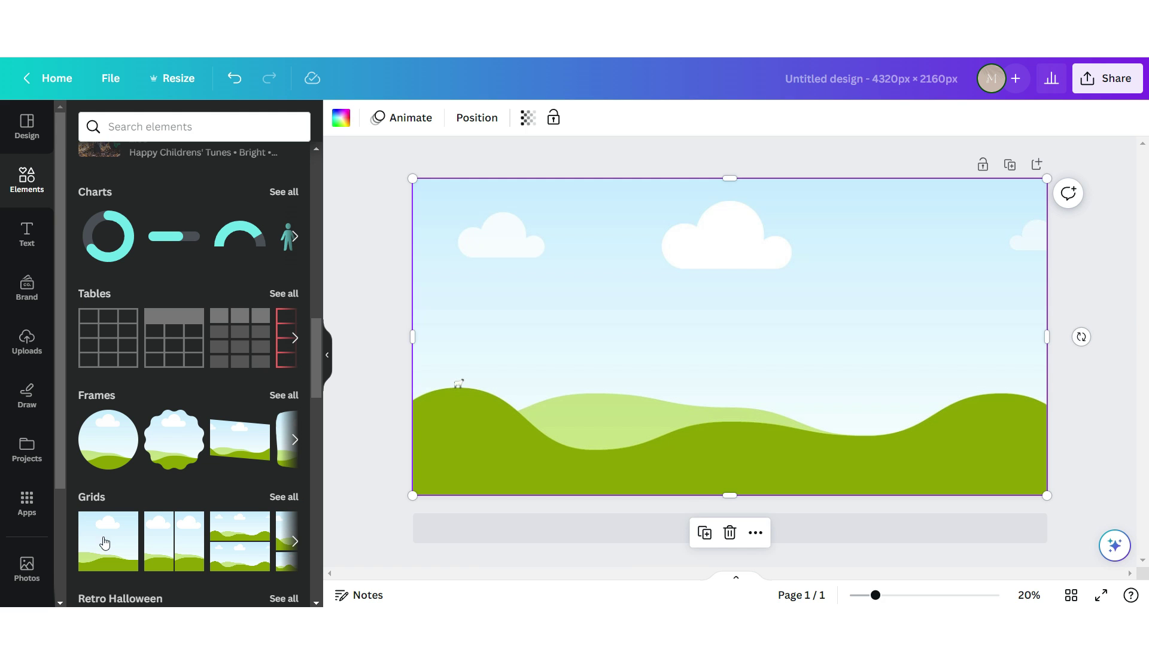
click(527, 117)
drag(526, 180, 405, 179)
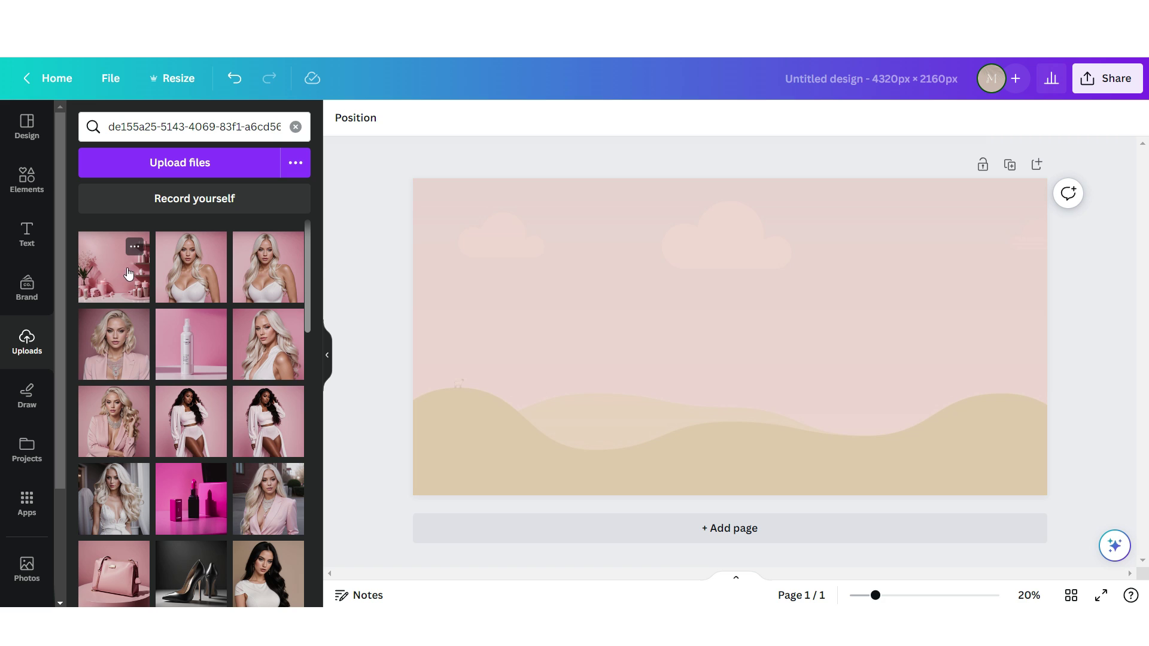
- Fill the grid with the cropped pink-room photo and add a model photo with its background removed
drag(128, 273, 445, 192)
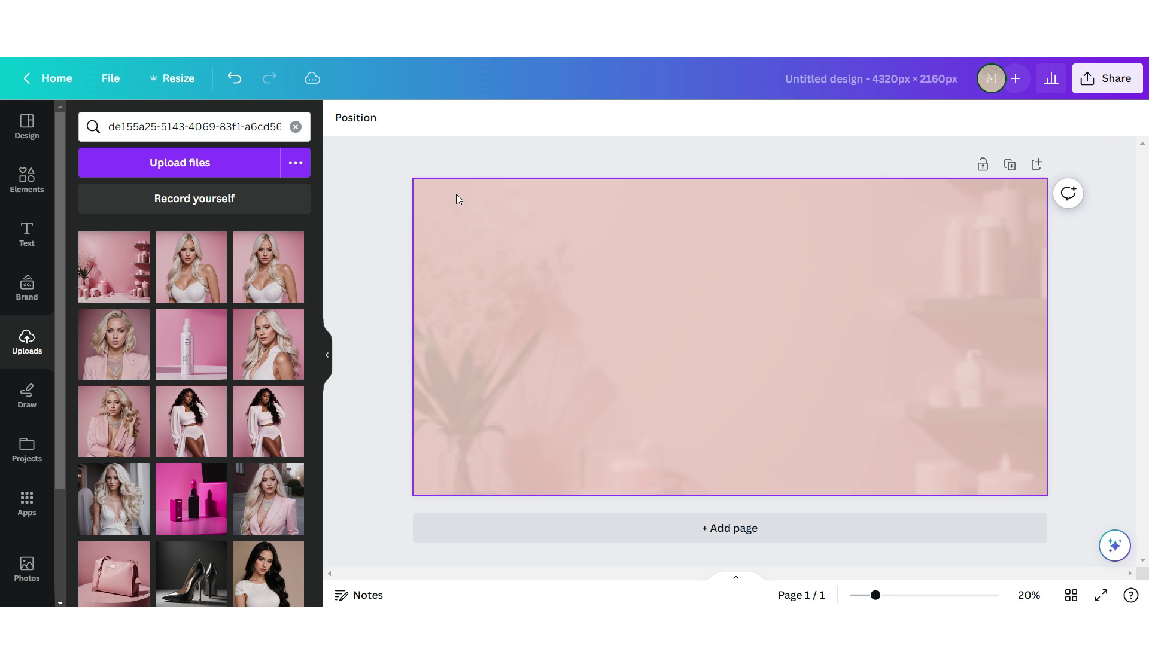
double_click(560, 299)
drag(560, 299, 560, 179)
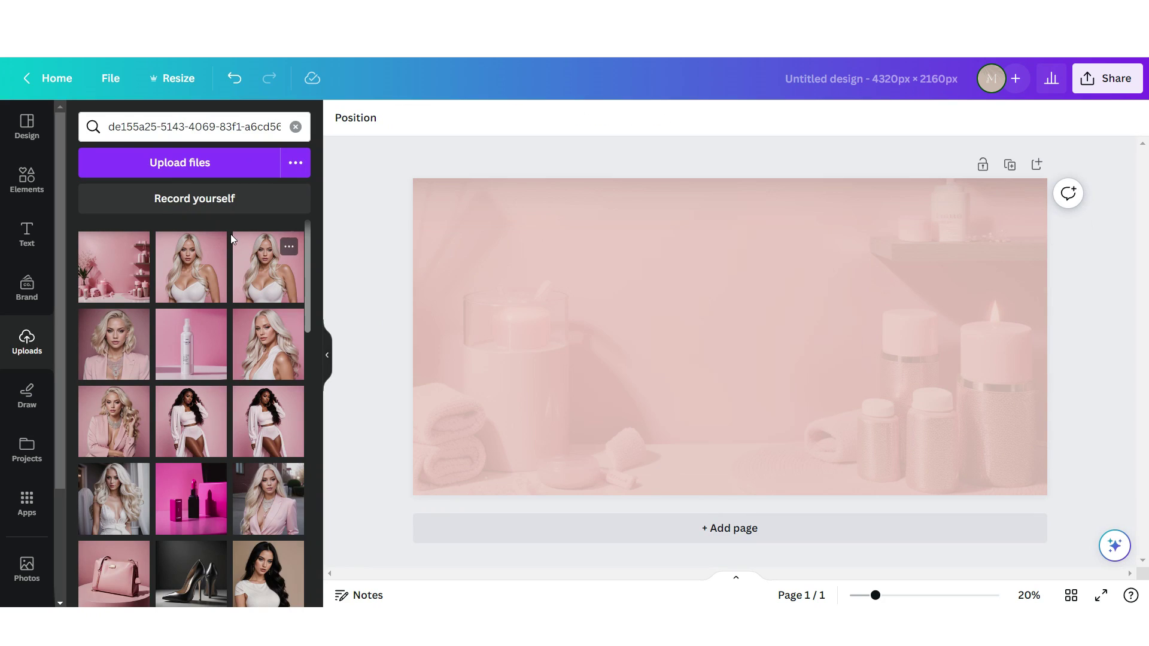
click(198, 257)
click(362, 117)
scroll(242, 382, down, 1)
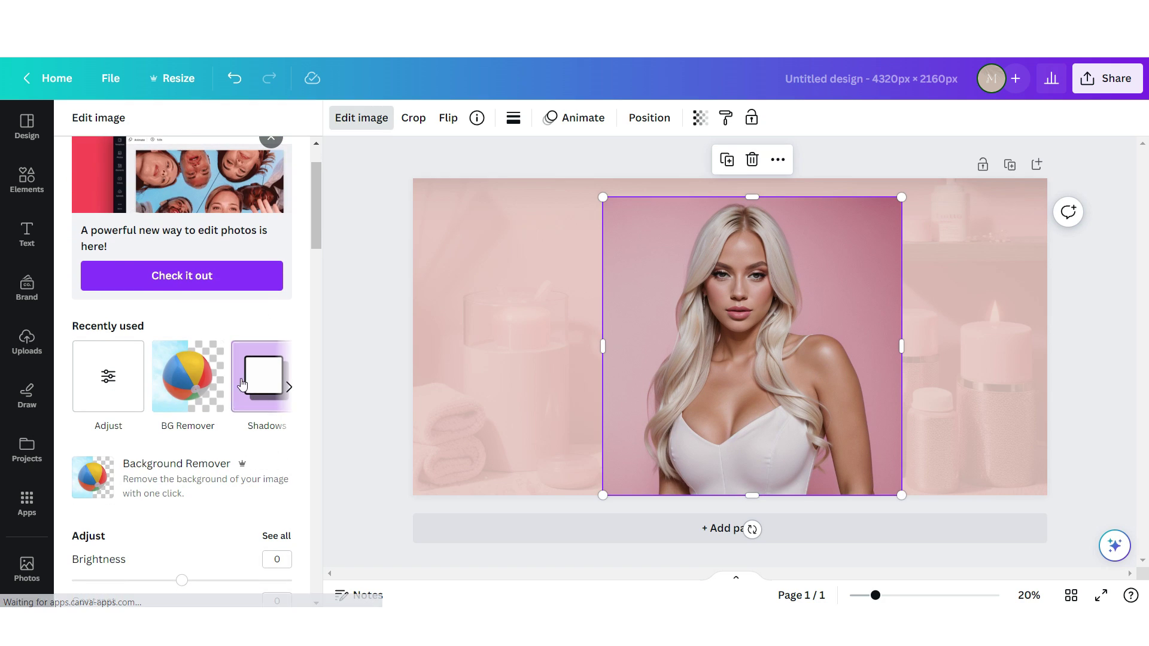
click(182, 377)
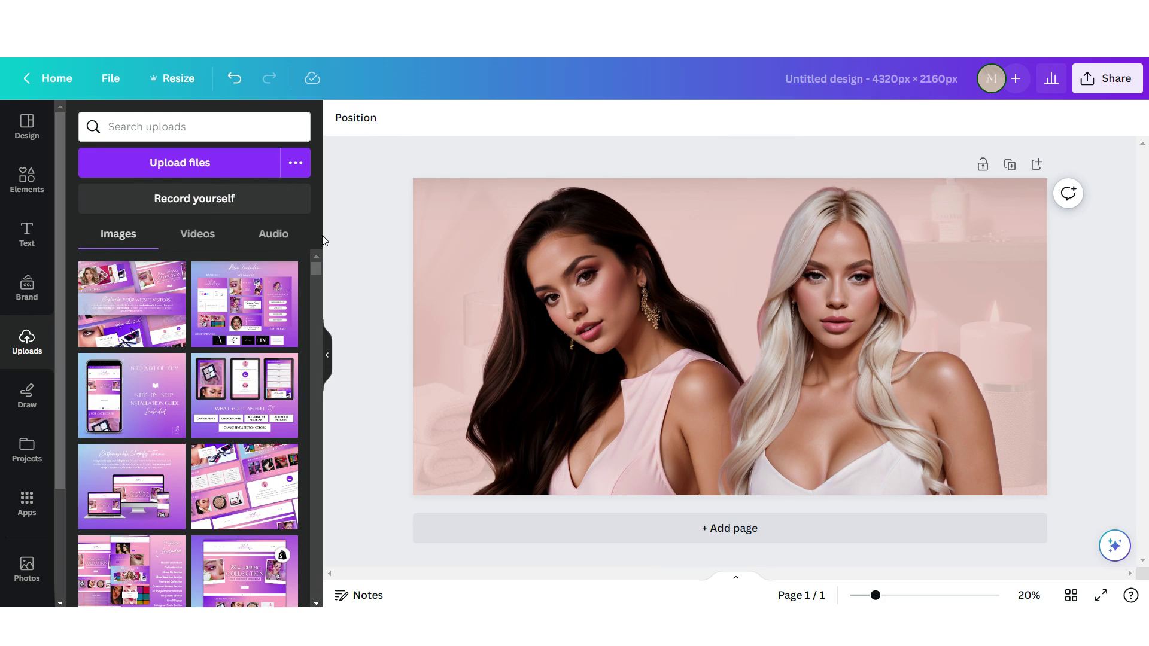
- Add the word 'New' in white with the Hamilton script font
click(26, 236)
click(152, 397)
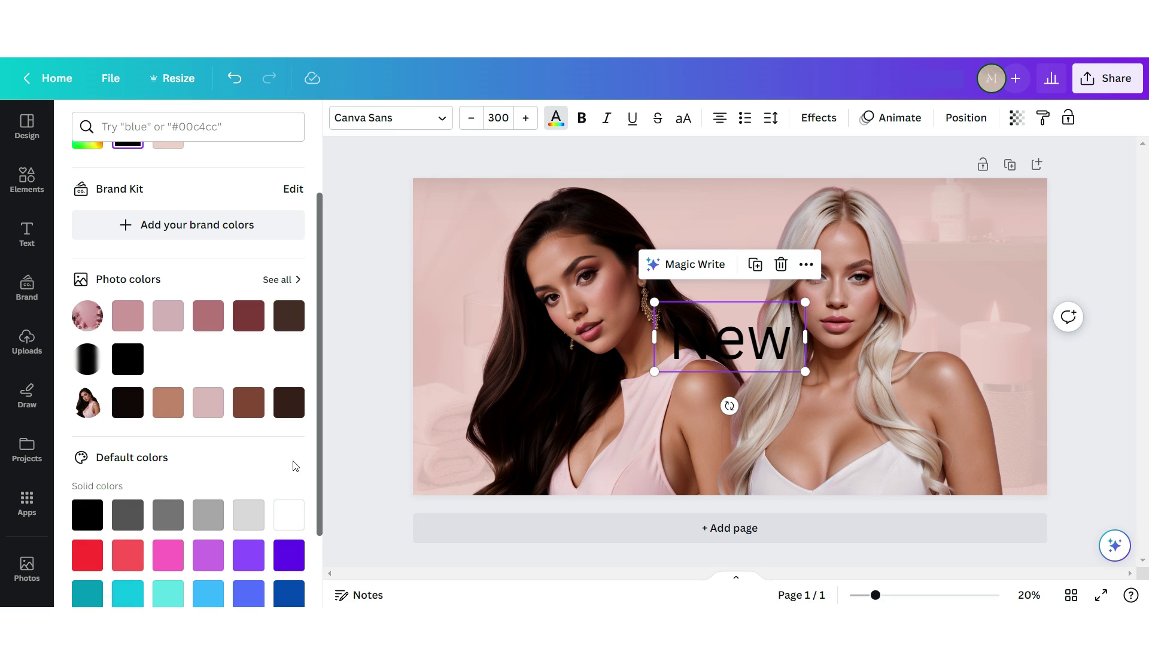
click(289, 515)
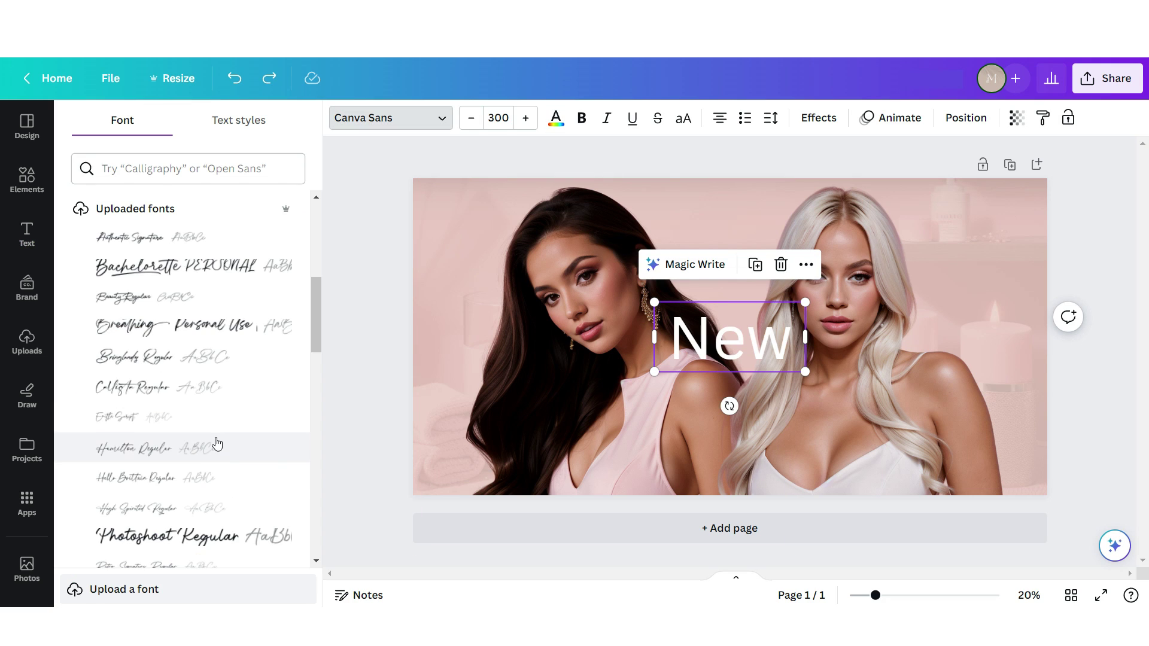
click(202, 444)
key(Escape)
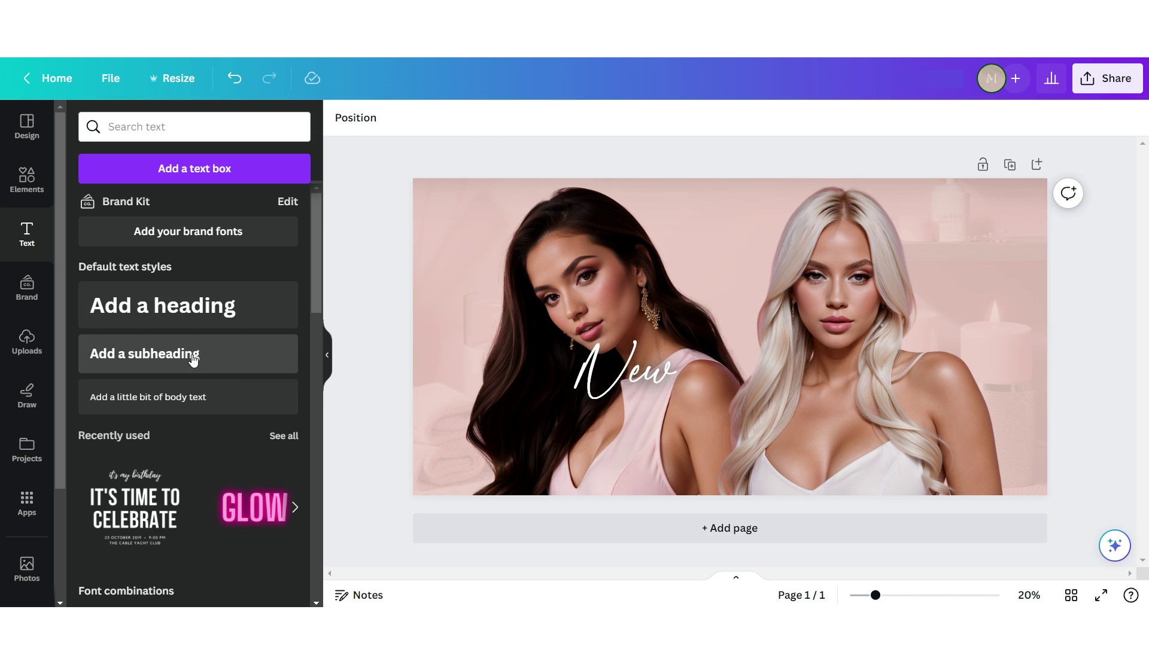
- Add 'ARRIVALS' in uppercase with the Brown Sugar font
click(192, 406)
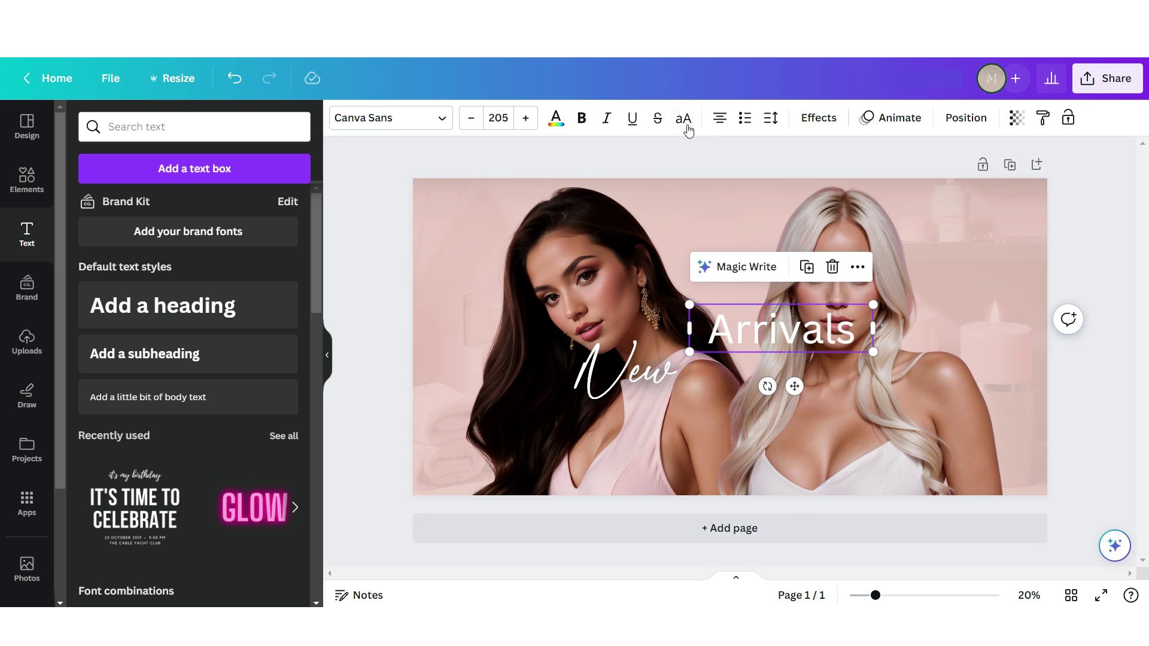
click(683, 118)
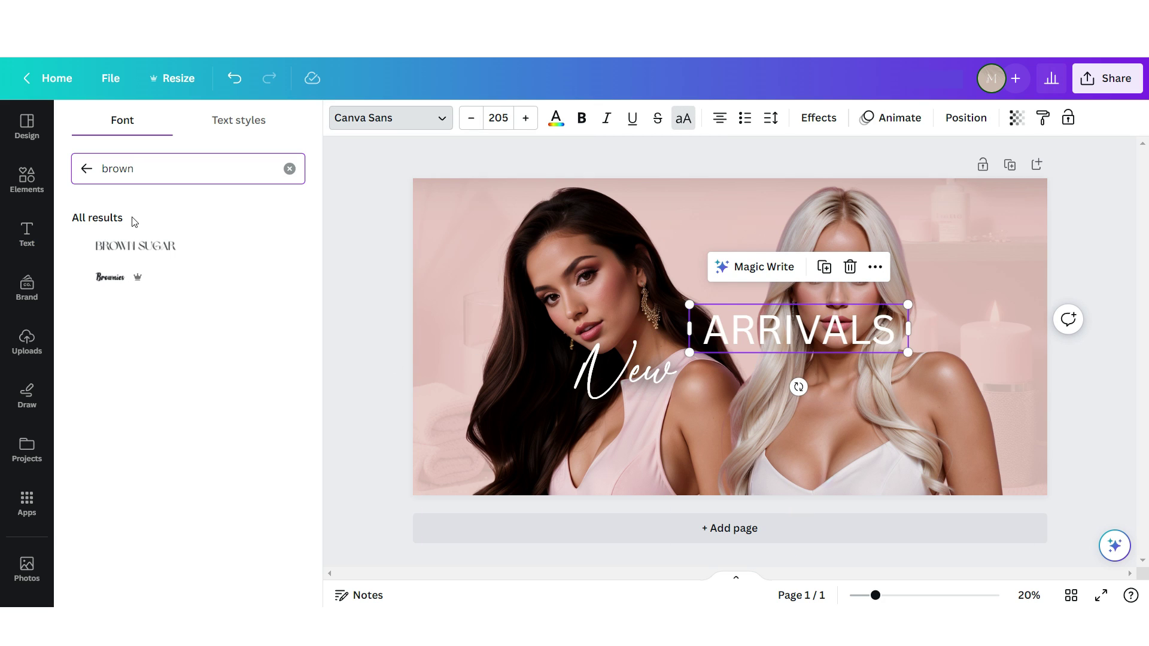
click(136, 246)
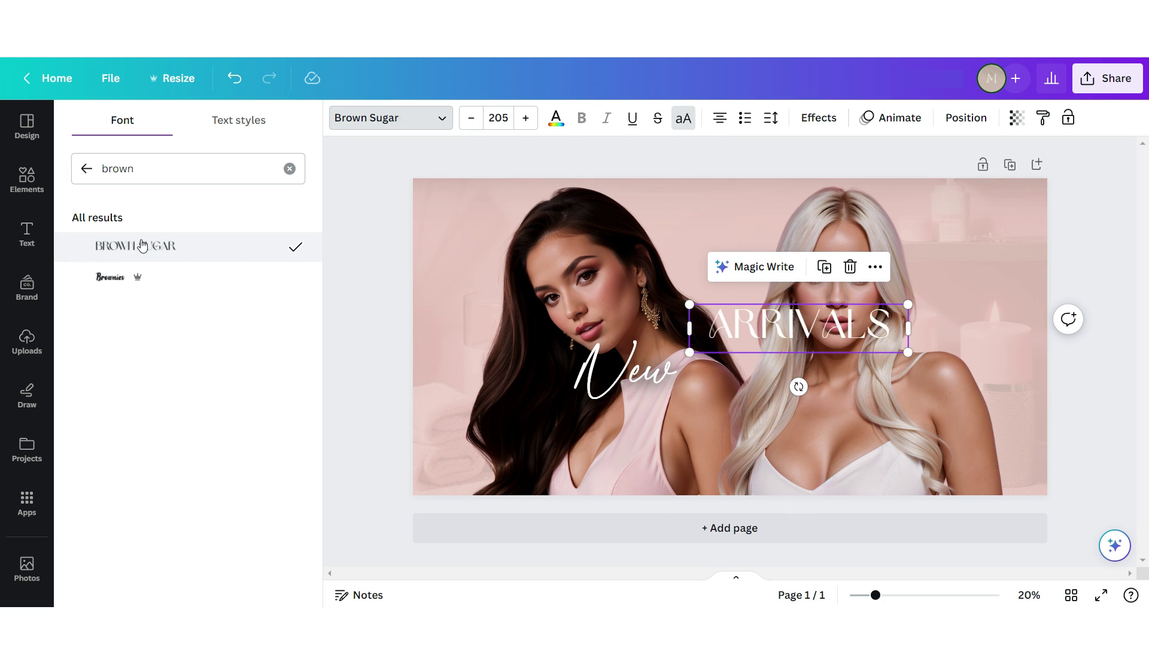
key(Escape)
- Add an uppercase 'SHOP THE COLLECTION' subtitle in The Seasons font, then add page 2
click(161, 398)
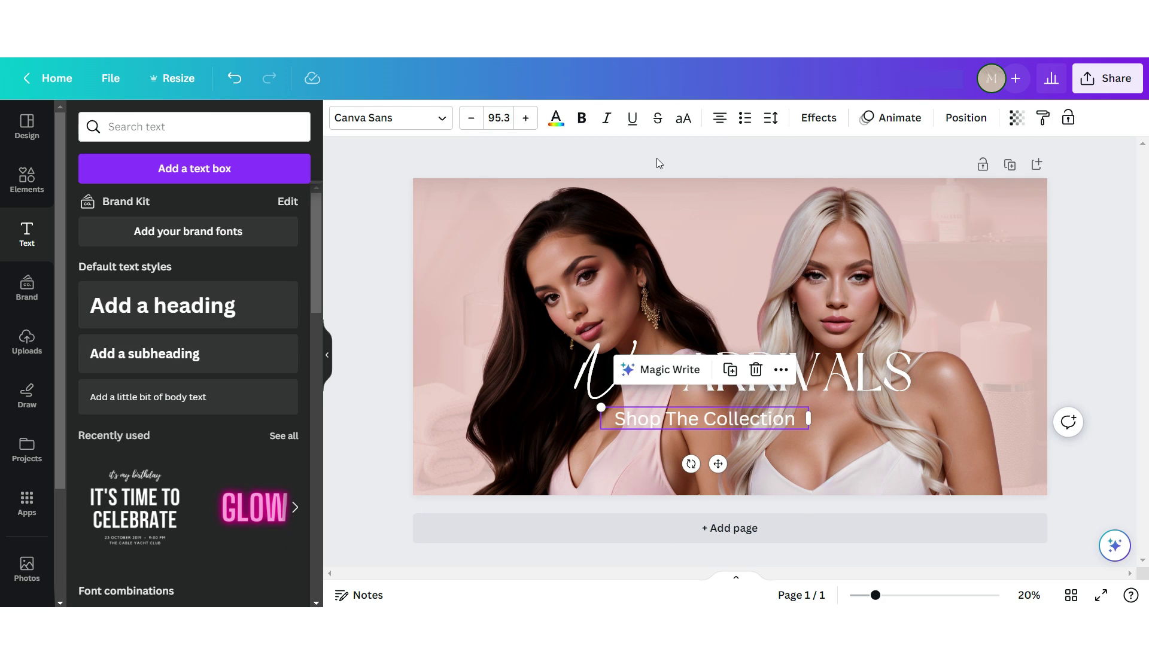
click(682, 119)
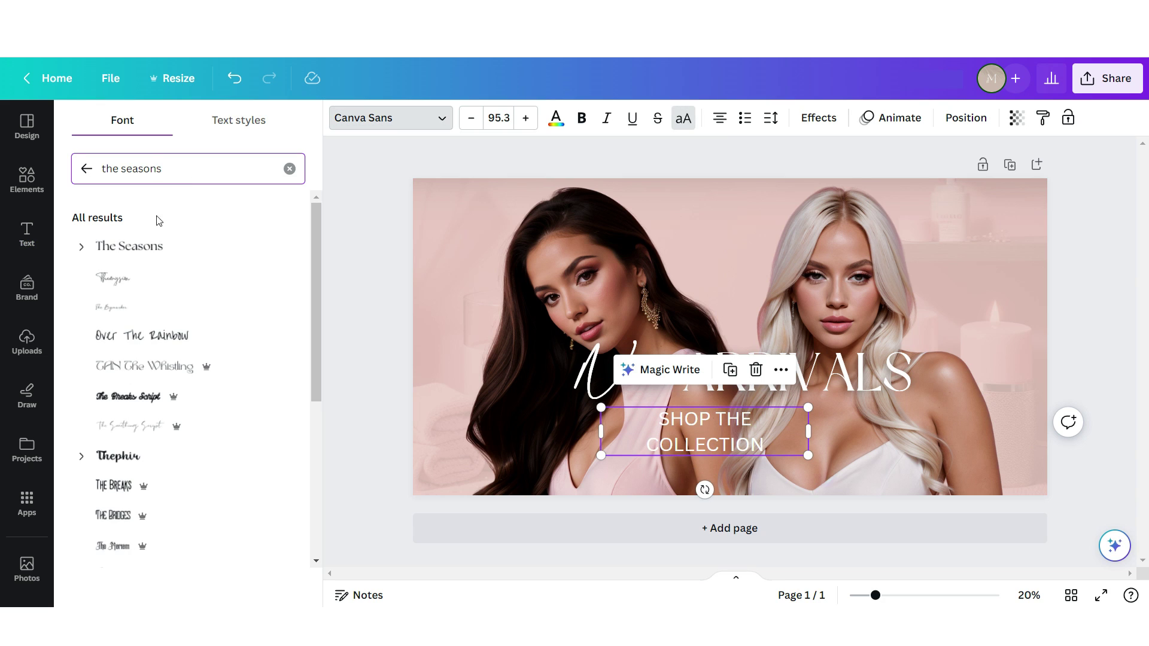
click(141, 245)
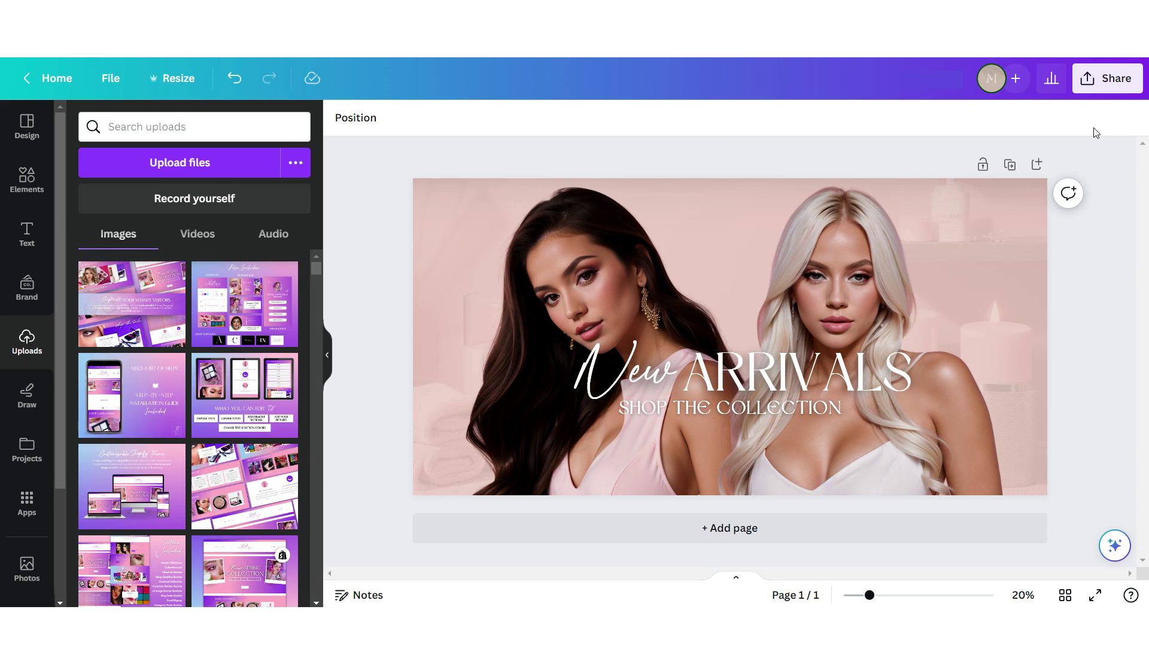
click(1036, 164)
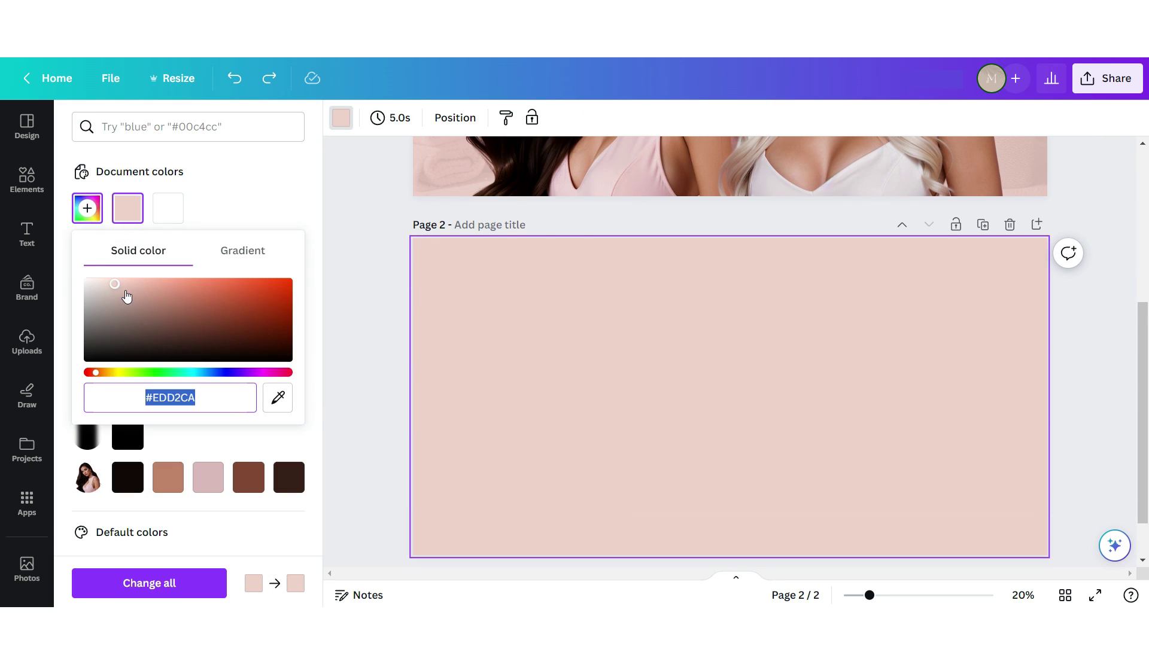
- Lighten page 2's pink background and fill square photo frames with the uploaded model photos
drag(114, 284, 102, 281)
click(27, 182)
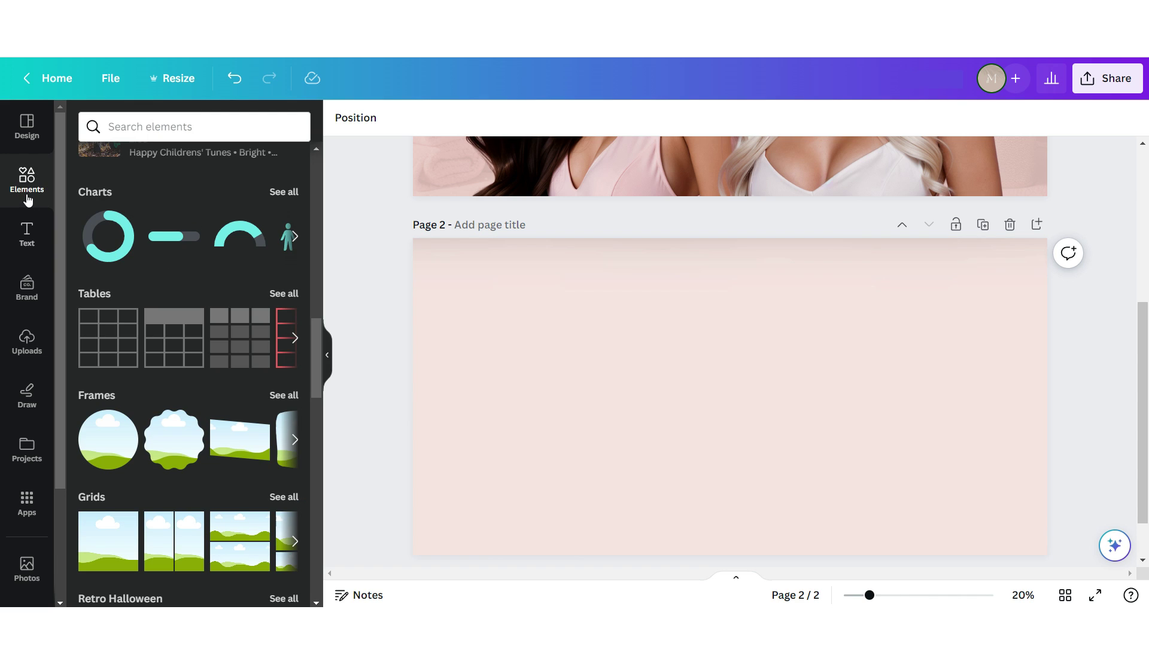
click(284, 395)
scroll(211, 337, down, 5)
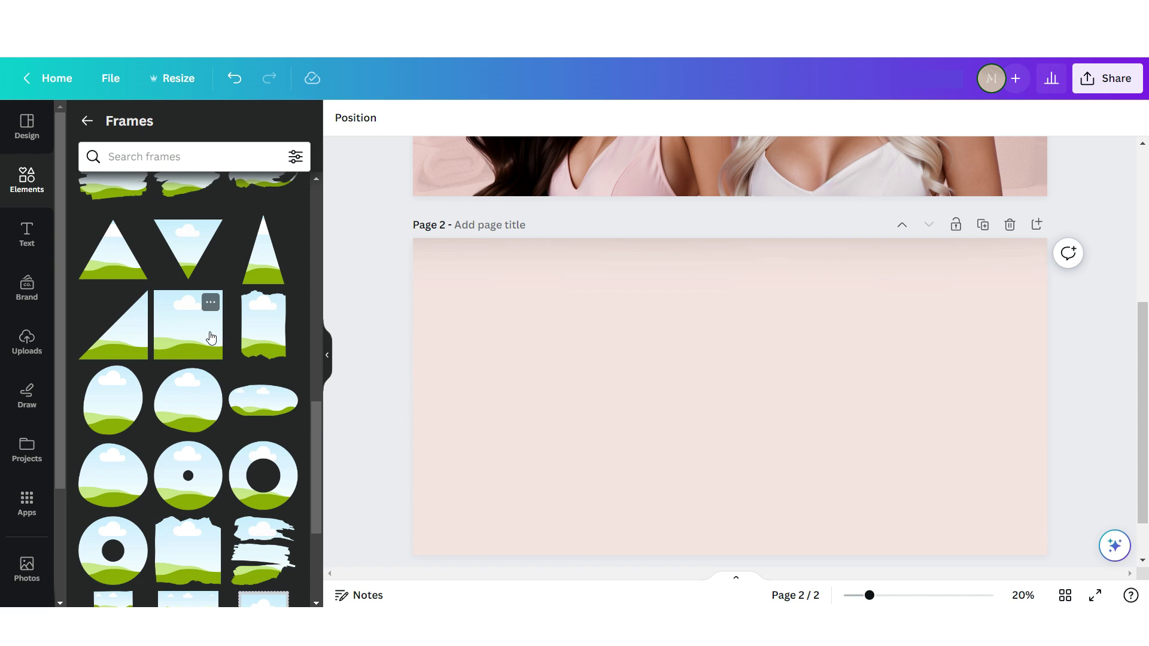
click(211, 338)
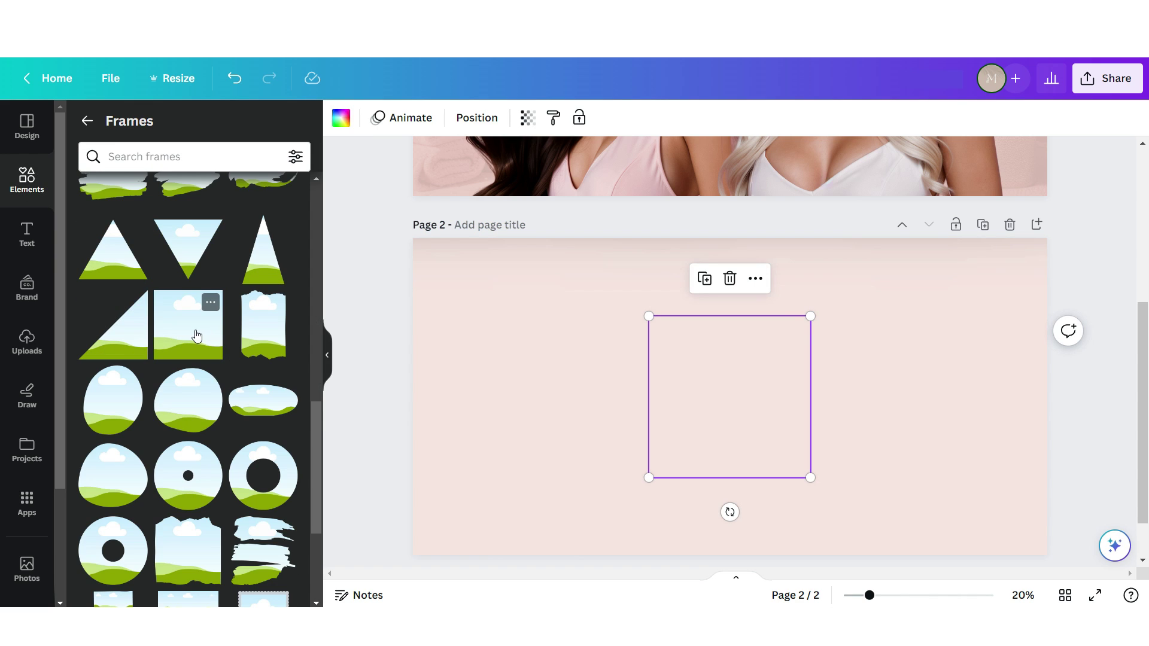
click(695, 247)
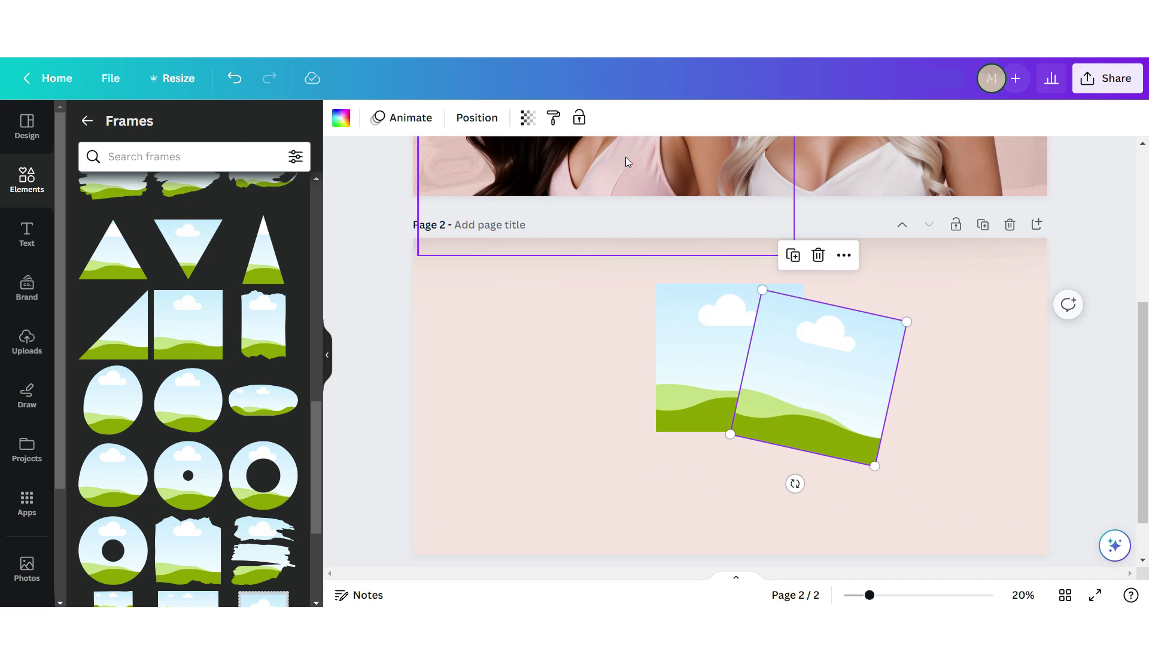
drag(762, 341, 620, 443)
key(ctrl+z)
drag(112, 277, 716, 377)
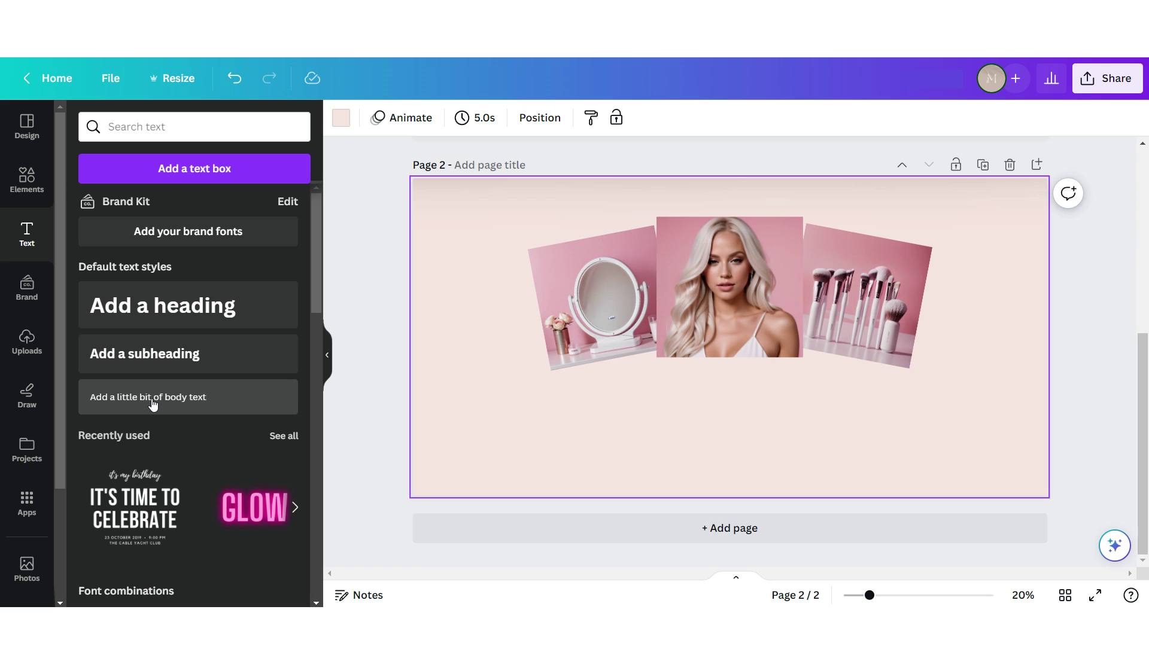
- Add a maroon #882A4F 'BESTSELLERS' heading in Dream Avenue and a smaller Canva Sans subtitle below
click(153, 397)
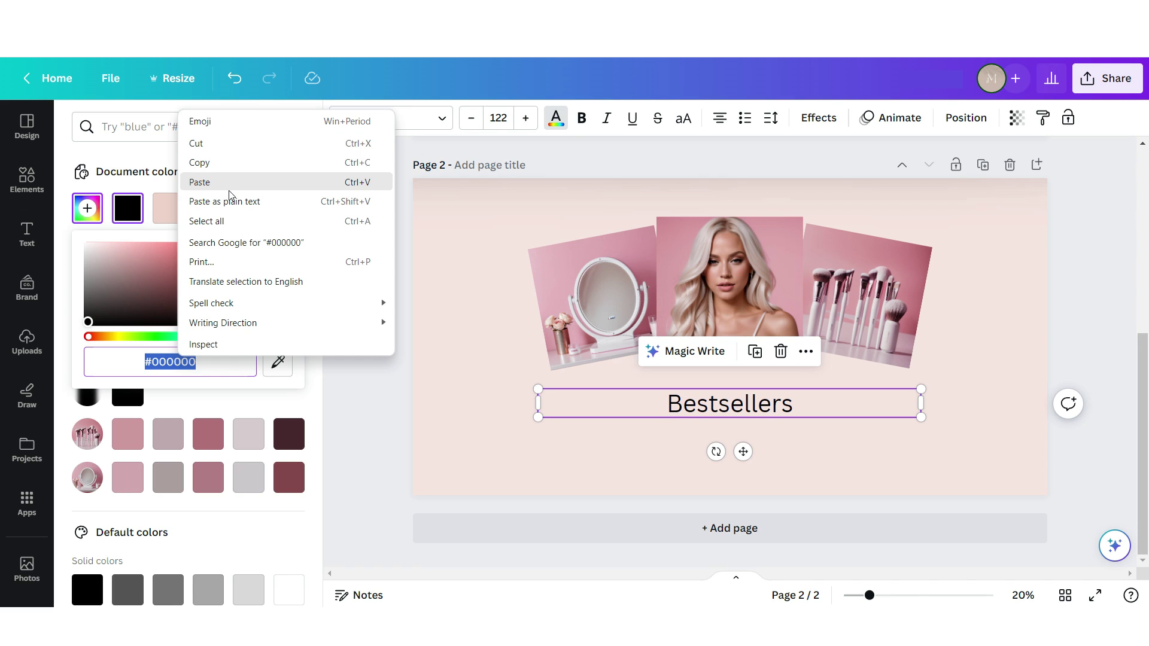
click(230, 182)
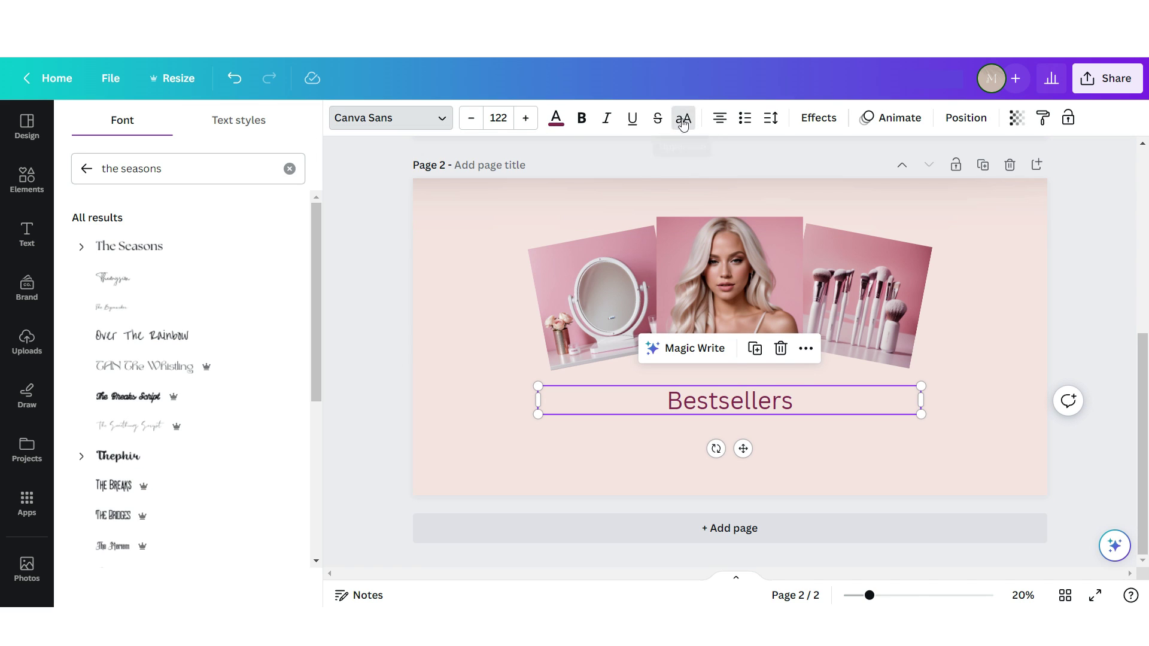
click(683, 123)
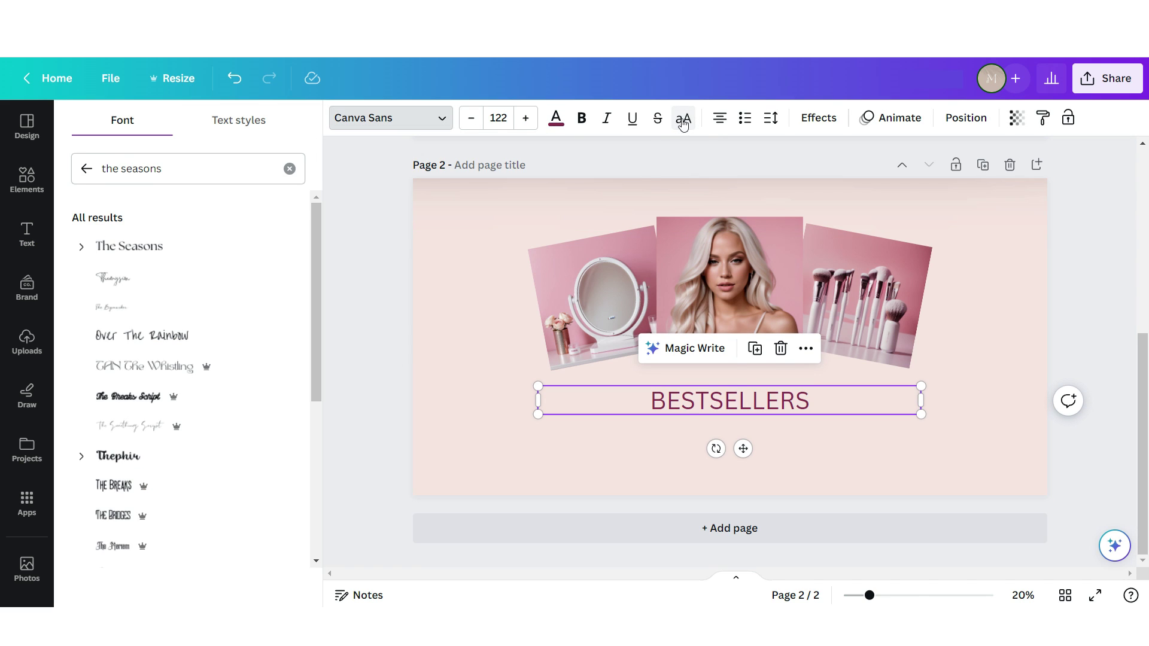
click(230, 307)
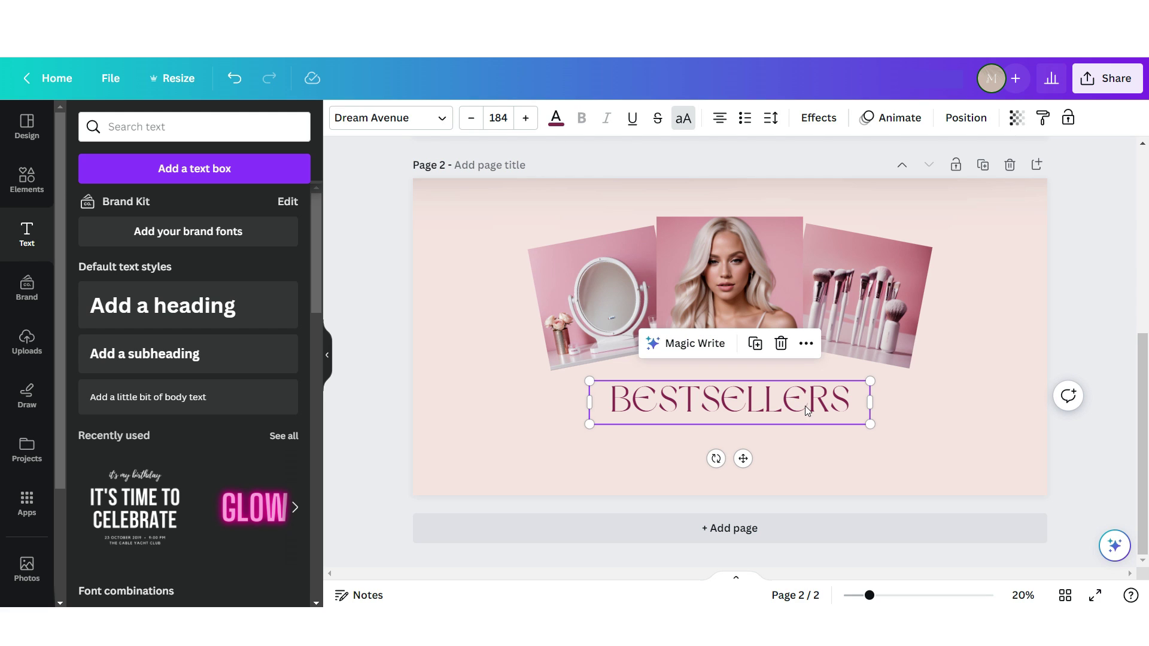
click(756, 347)
drag(875, 382, 729, 435)
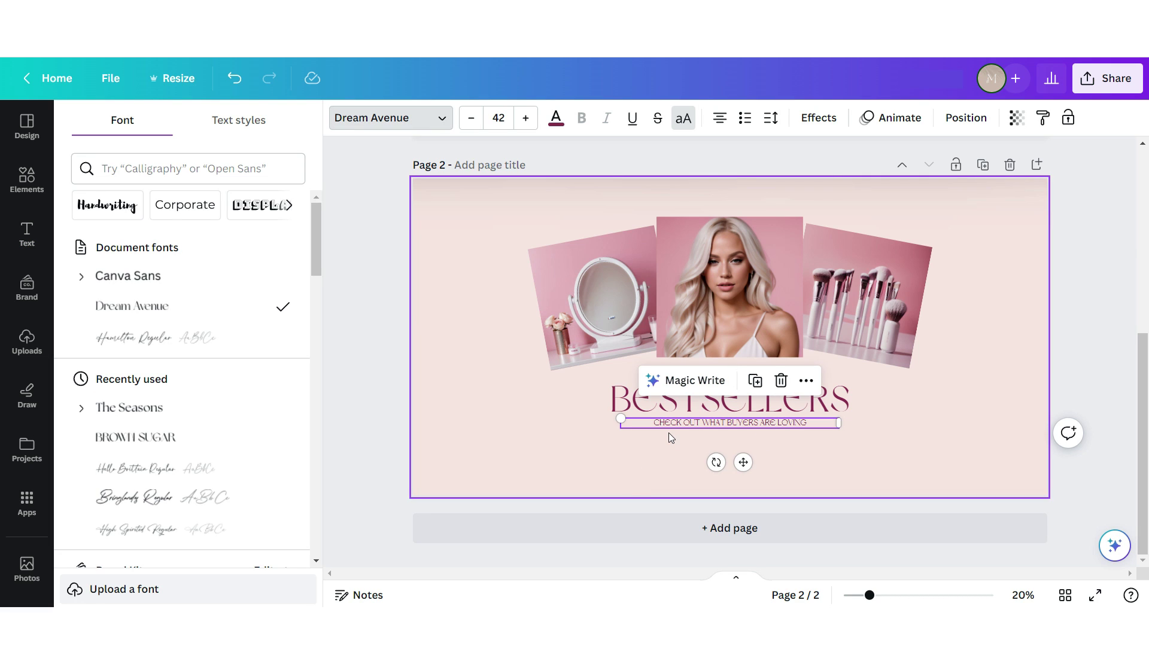
click(204, 278)
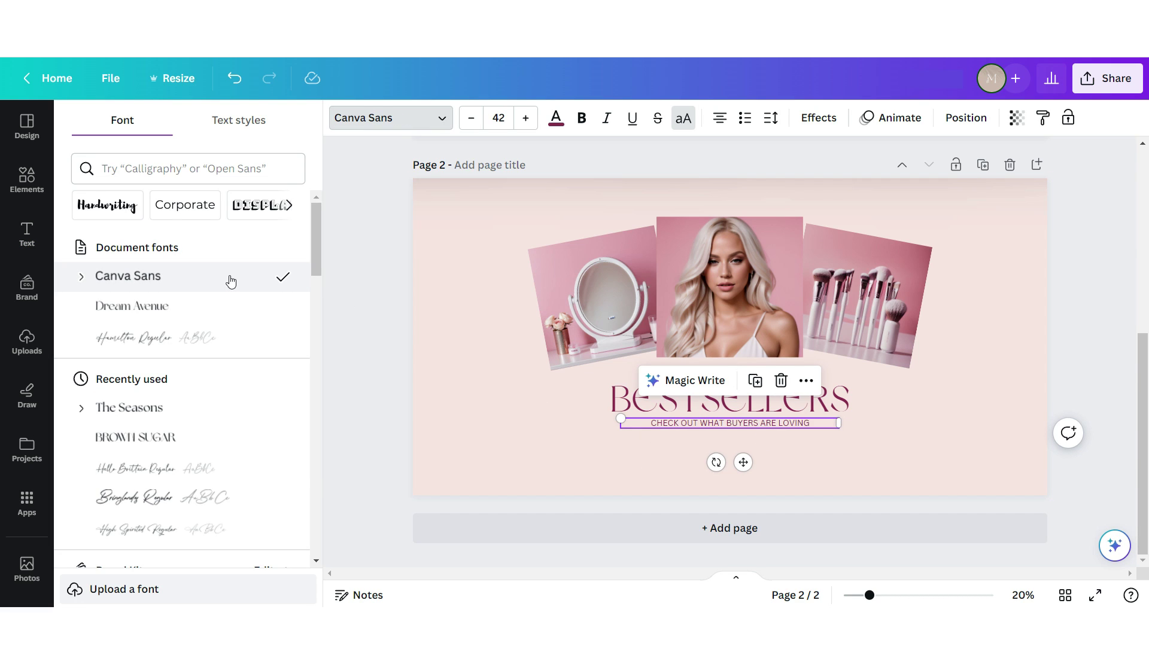
click(1087, 328)
- Add a third page with a square frame on a maroon square backing, holding the perfume photo
click(1037, 163)
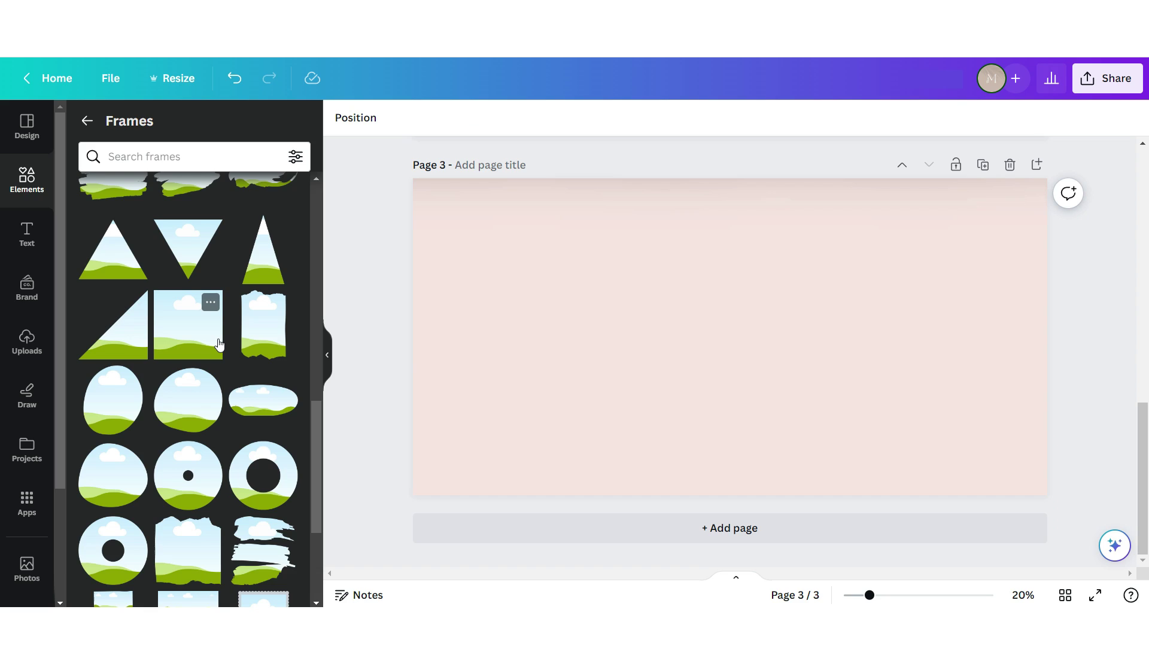
click(218, 344)
drag(716, 331, 515, 303)
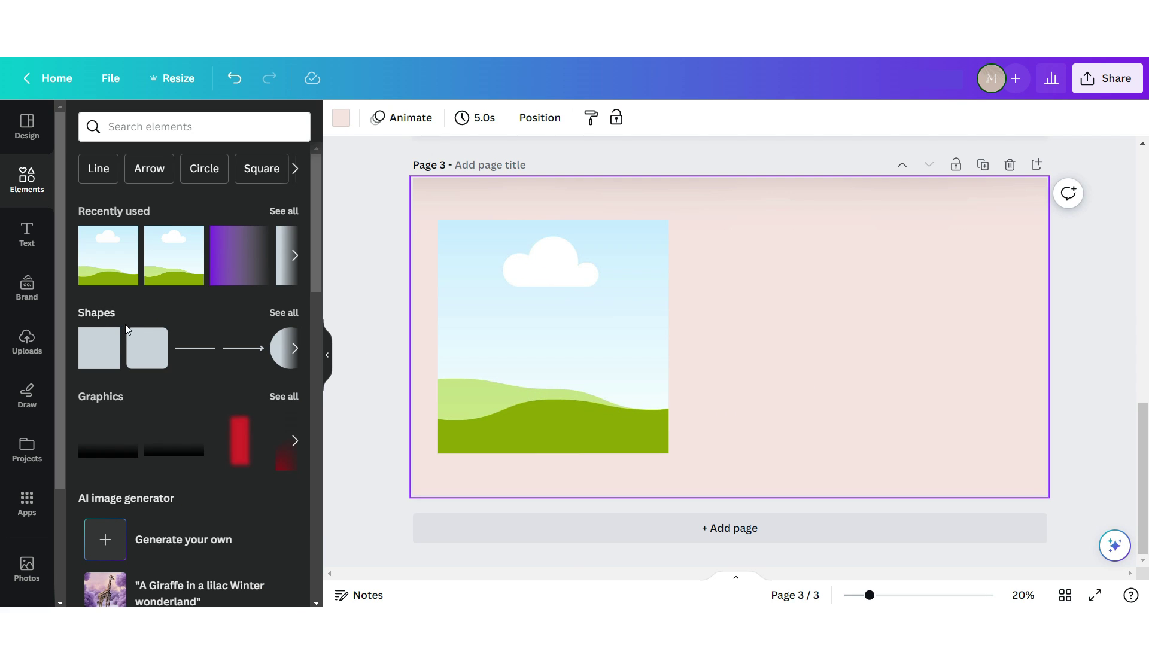
click(102, 353)
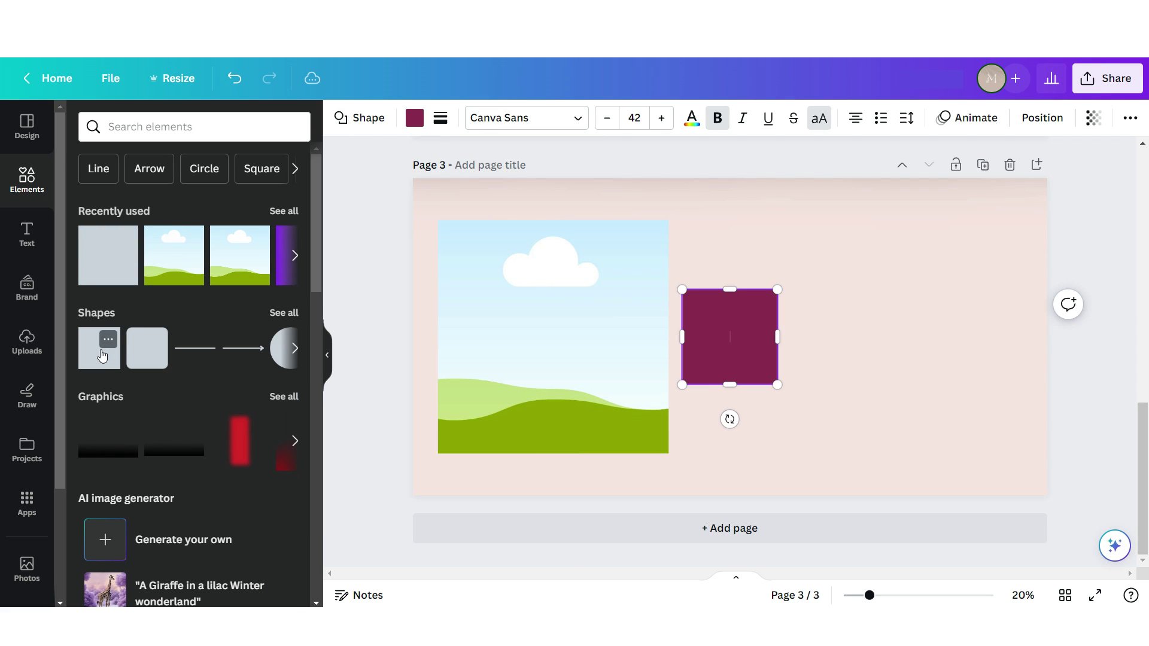
drag(740, 309, 464, 231)
drag(532, 314, 670, 449)
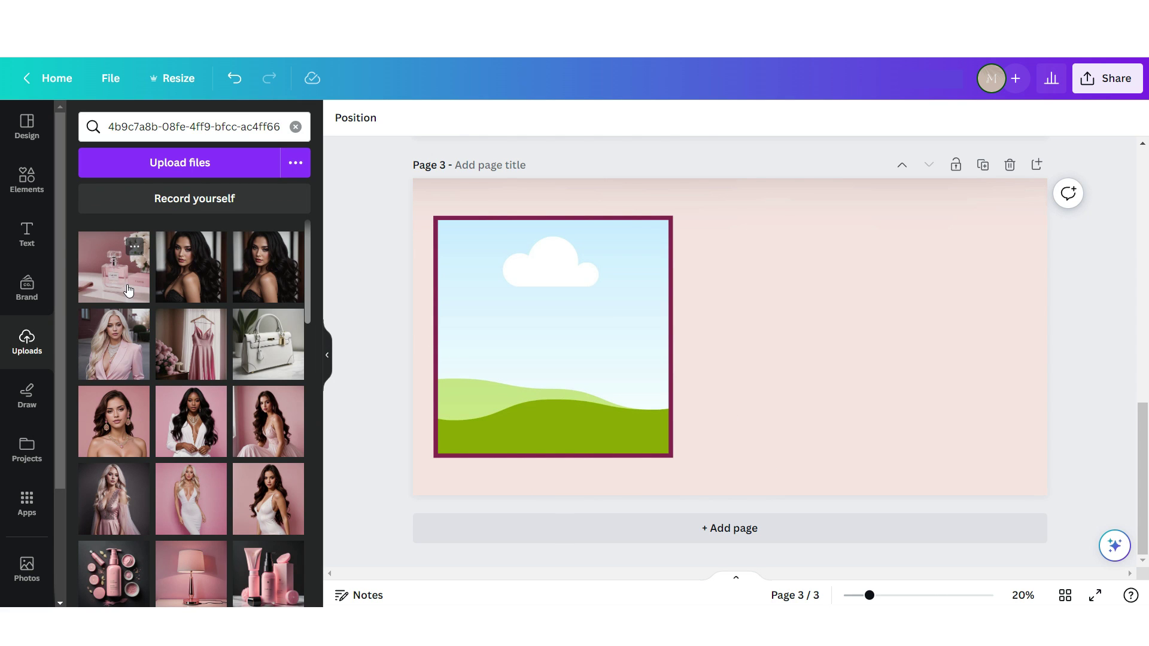
drag(127, 290, 445, 385)
- Add a 'What's in?' heading in maroon Hamilton script font beside the frame
click(10, 242)
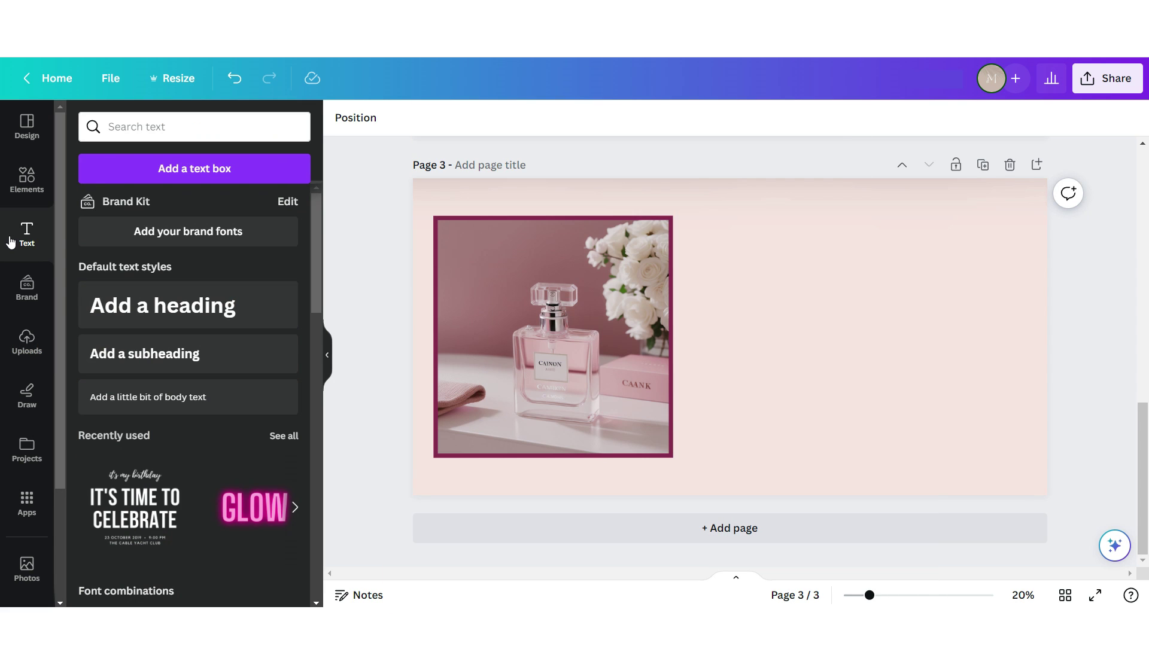
click(192, 397)
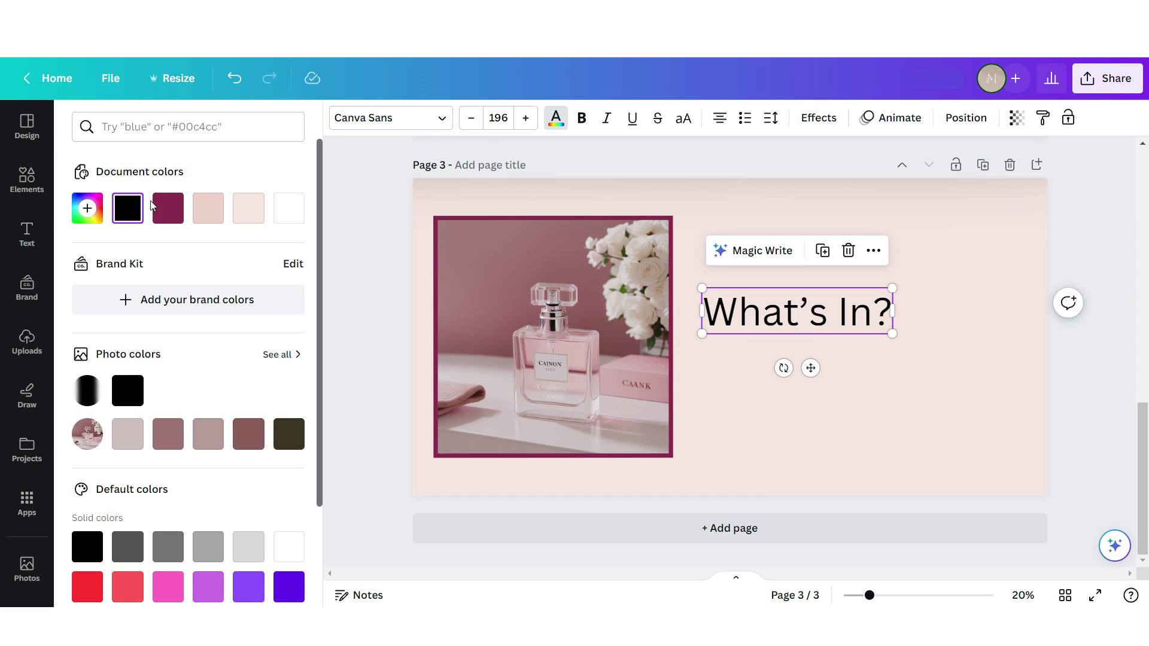
click(169, 208)
click(390, 118)
click(263, 339)
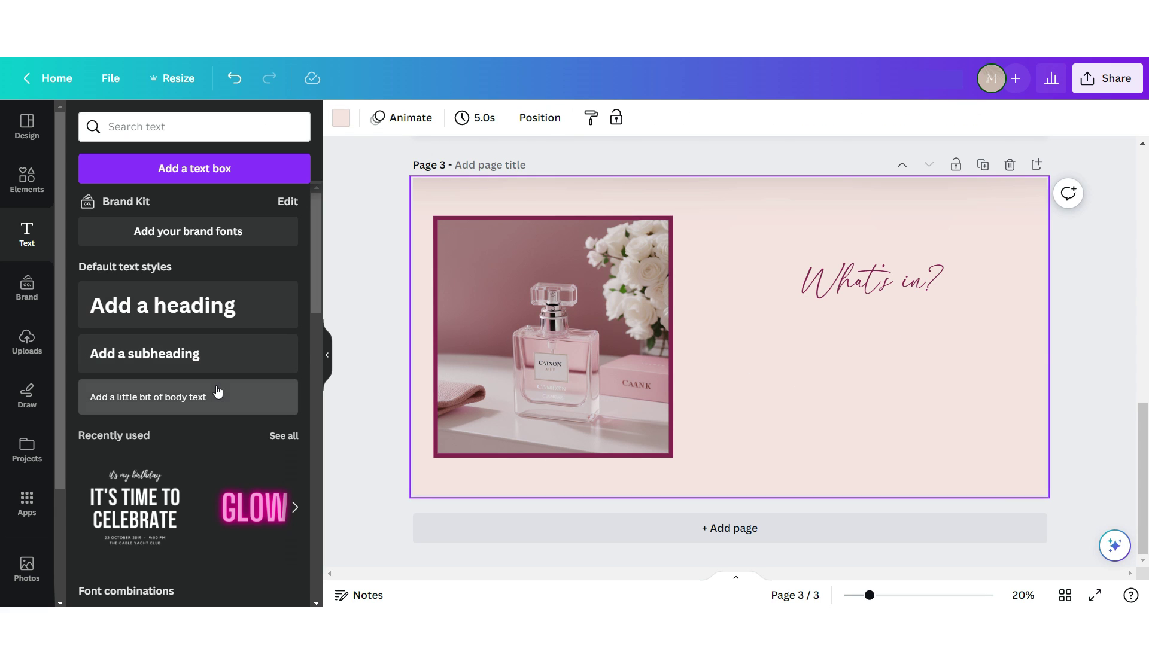
- Add an 'Our Pick' heading in Dream Avenue with a placeholder text line centred beneath
click(218, 396)
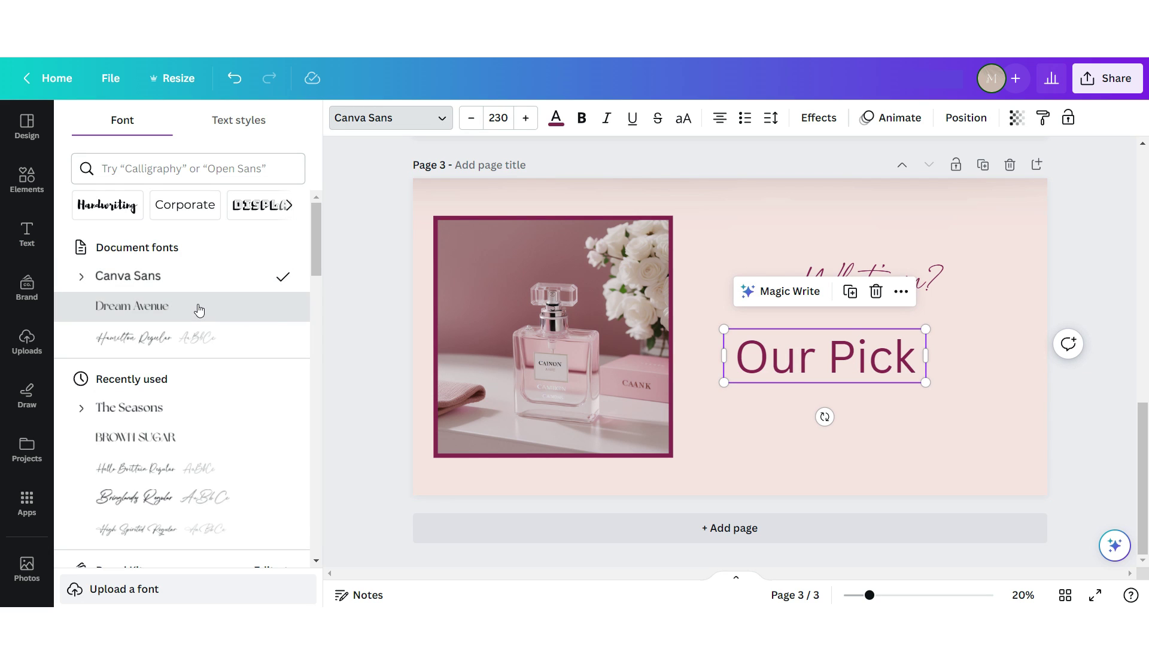
click(199, 308)
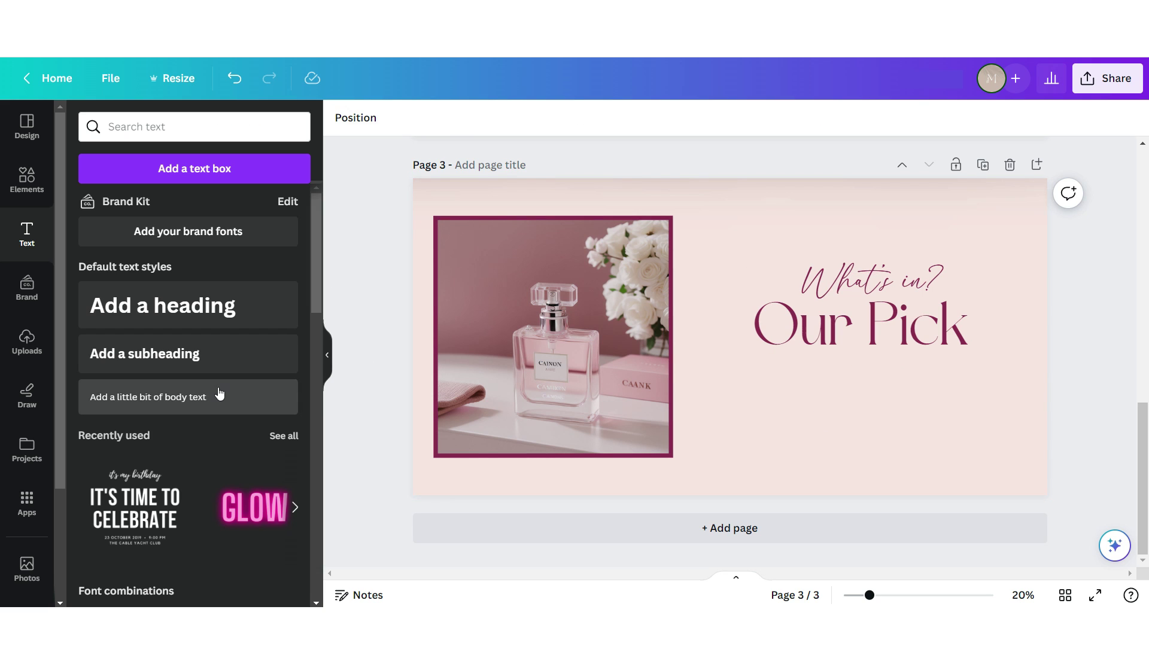
click(219, 396)
drag(748, 333, 873, 414)
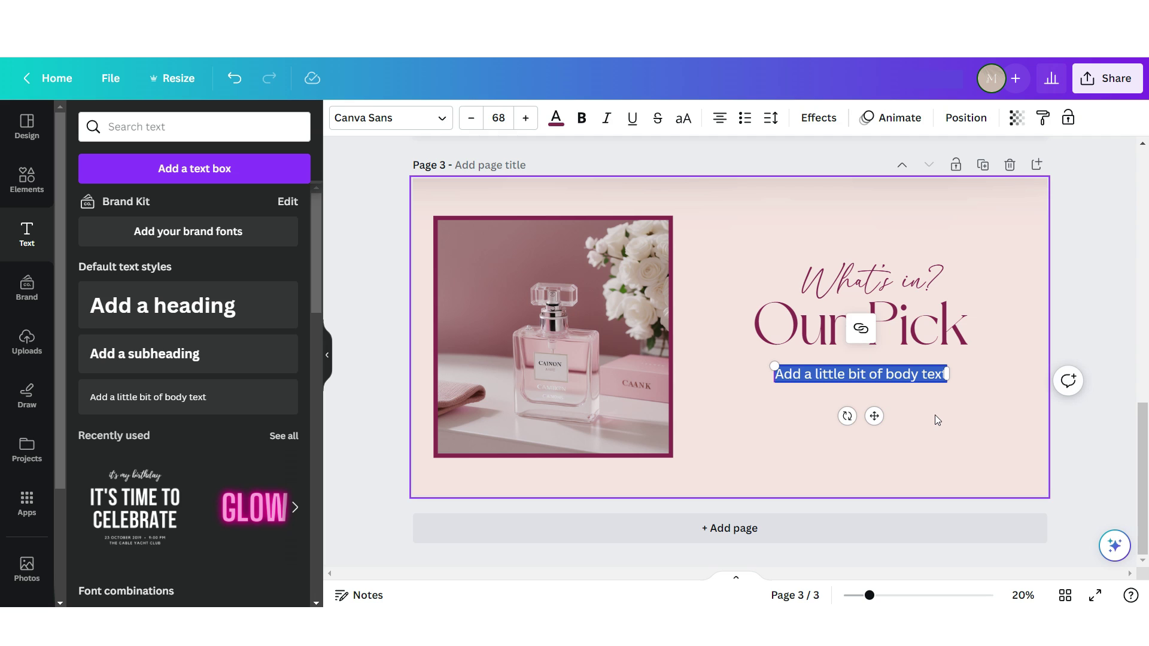
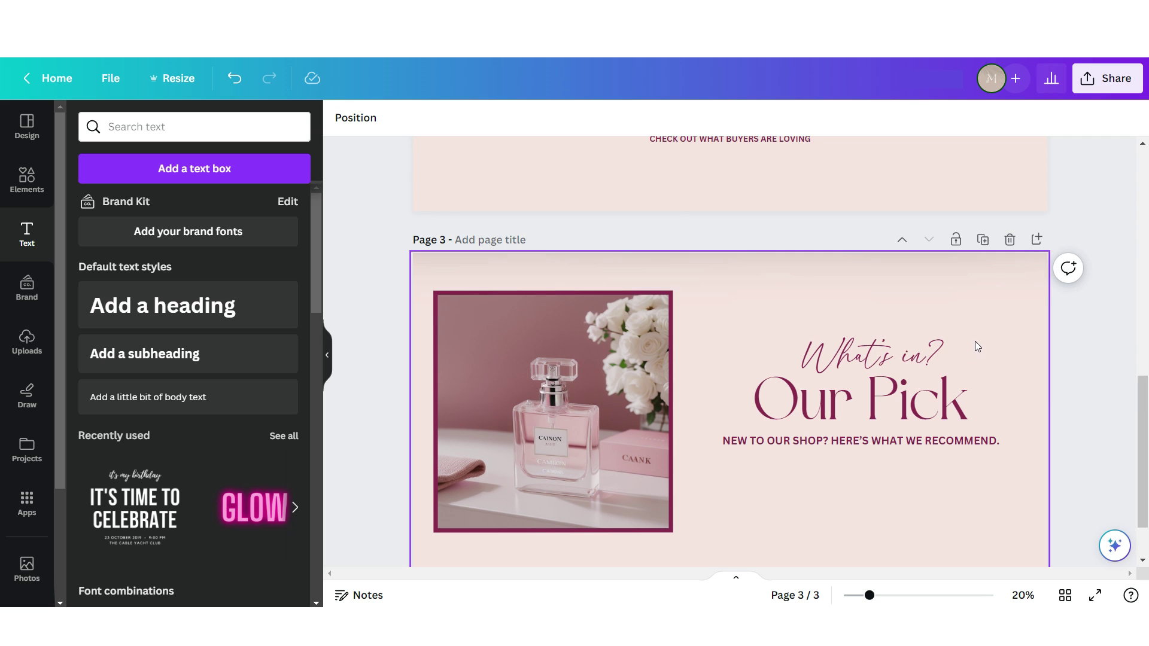
- Add a fourth page with a landscape picture frame and a maroon square layered behind it
click(1036, 239)
click(27, 179)
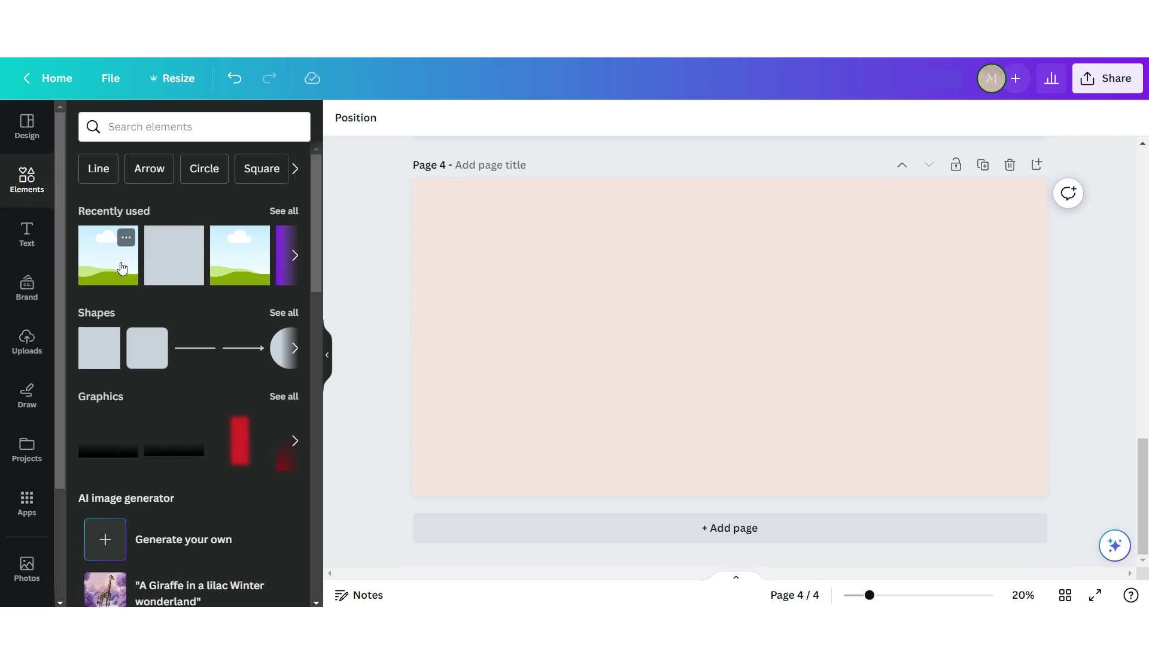
click(116, 262)
drag(173, 256, 834, 254)
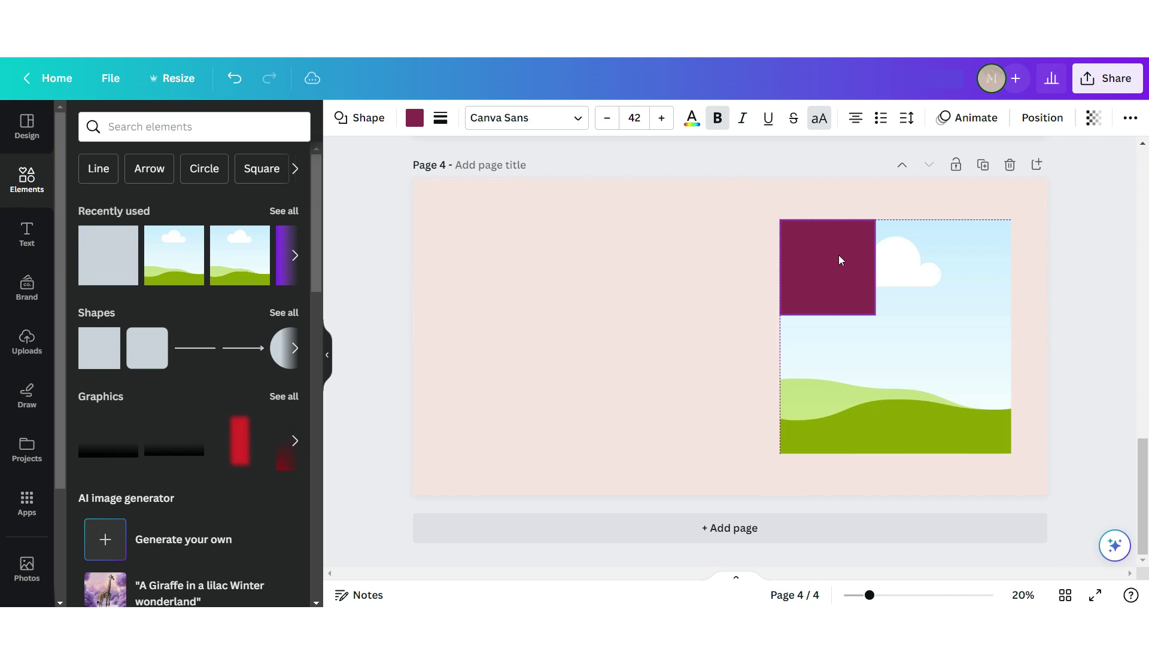
drag(875, 316, 1016, 459)
click(1041, 117)
click(260, 199)
- Copy page 3's 'What's in? Our Pick' text group onto page 4
click(712, 341)
scroll(713, 341, up, 6)
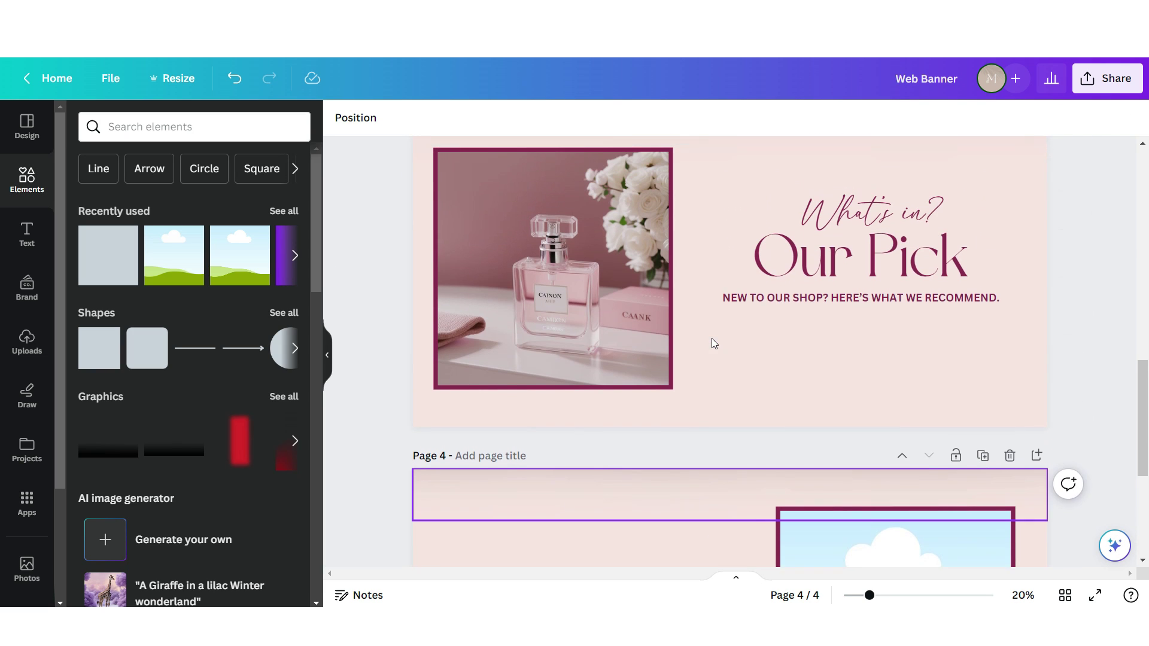
drag(781, 461, 866, 314)
right_click(866, 315)
click(897, 249)
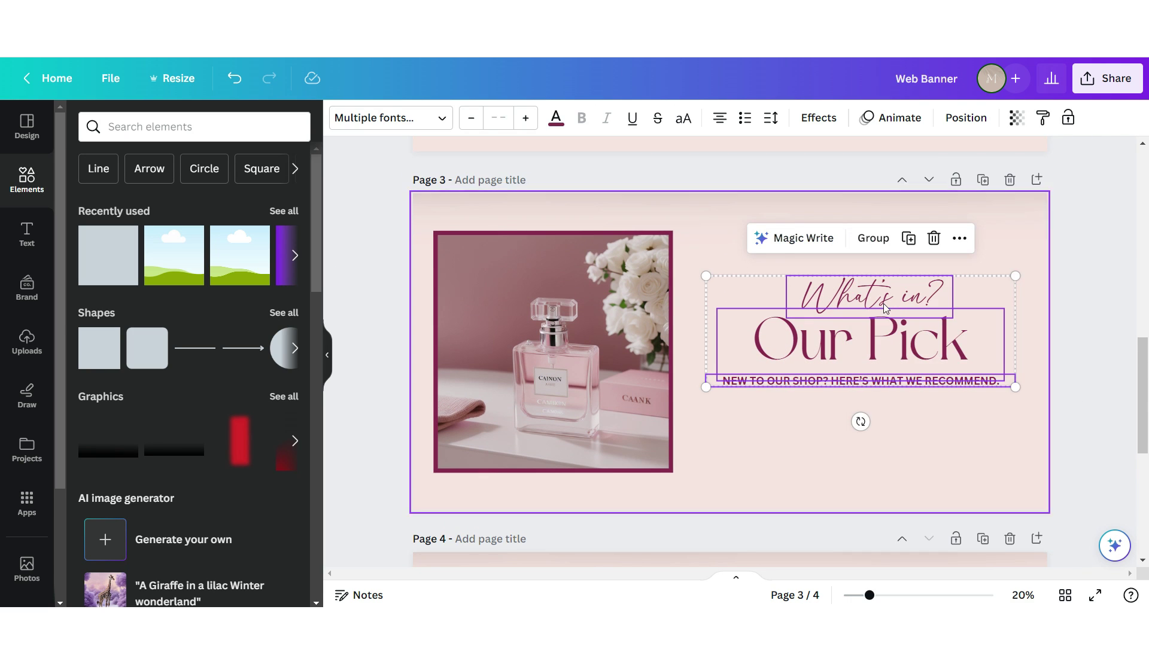
scroll(820, 323, down, 5)
right_click(601, 279)
click(649, 358)
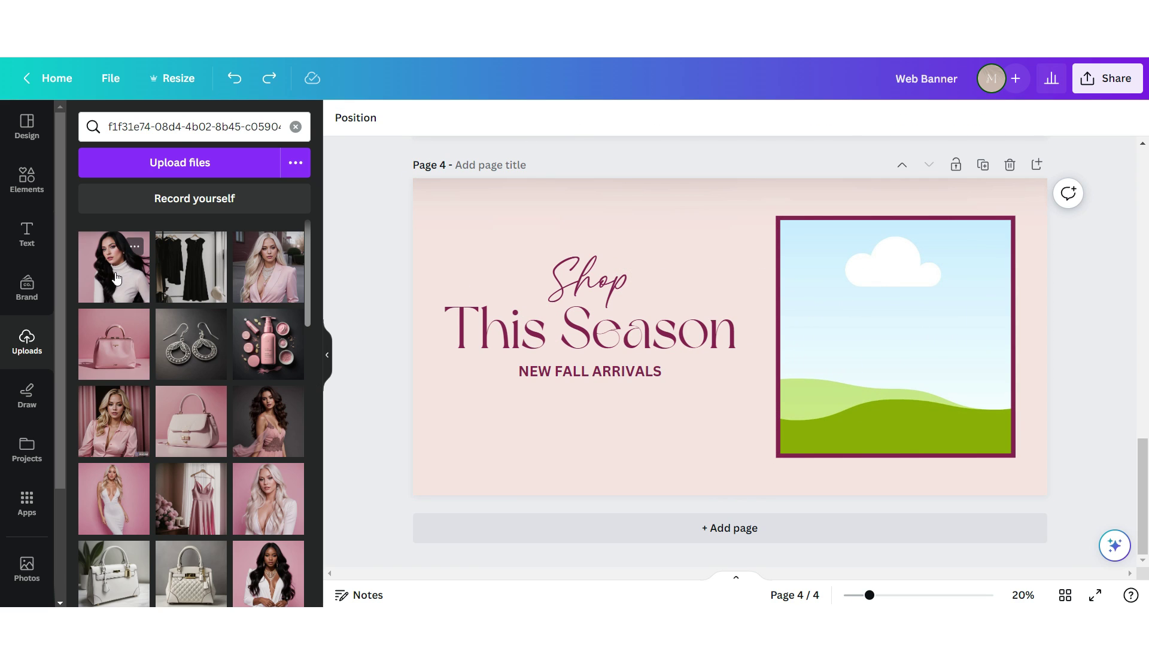
- Put the turtleneck photo into page 4's frame and download all four pages as PNG
drag(115, 278, 891, 335)
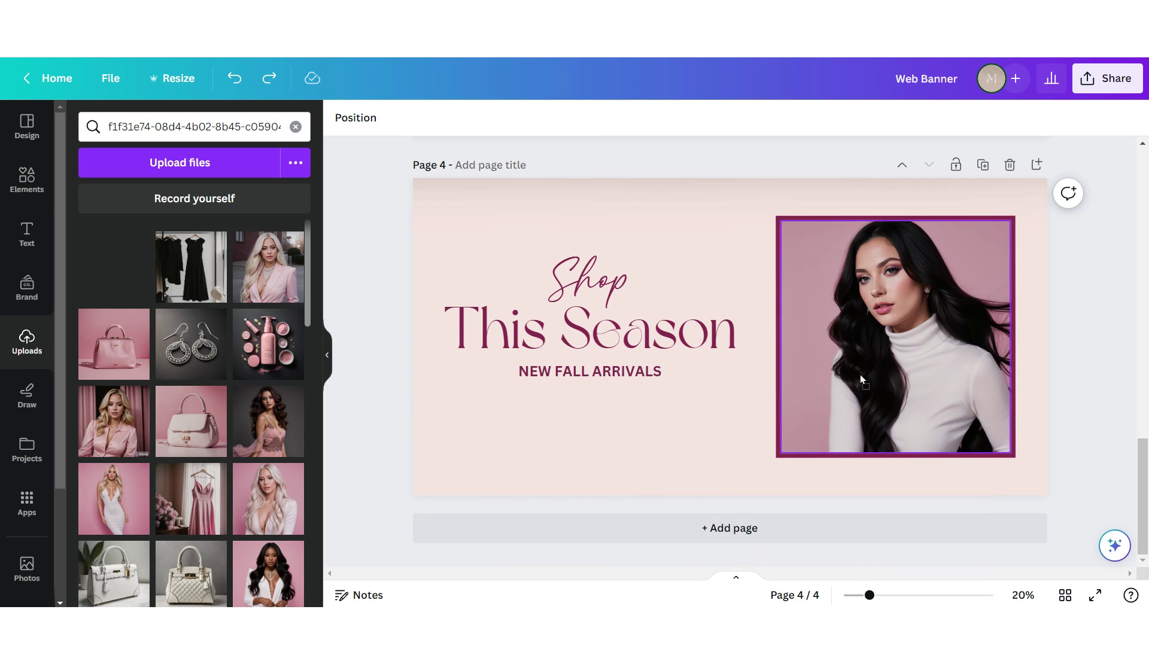
scroll(372, 308, up, 15)
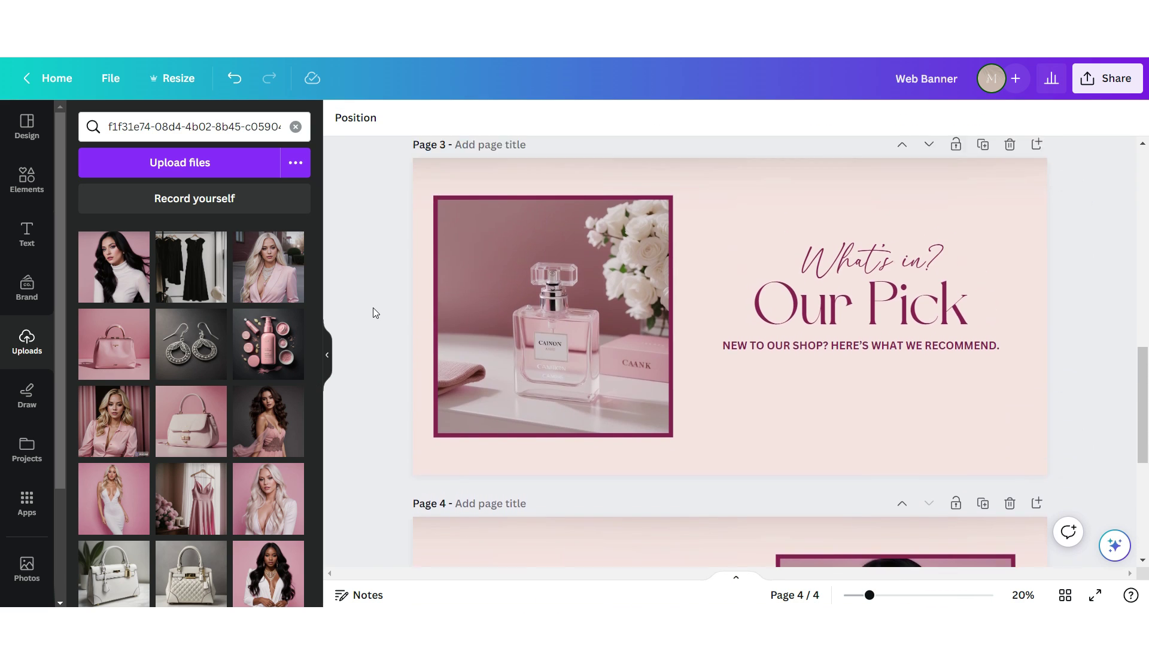
scroll(372, 307, up, 3)
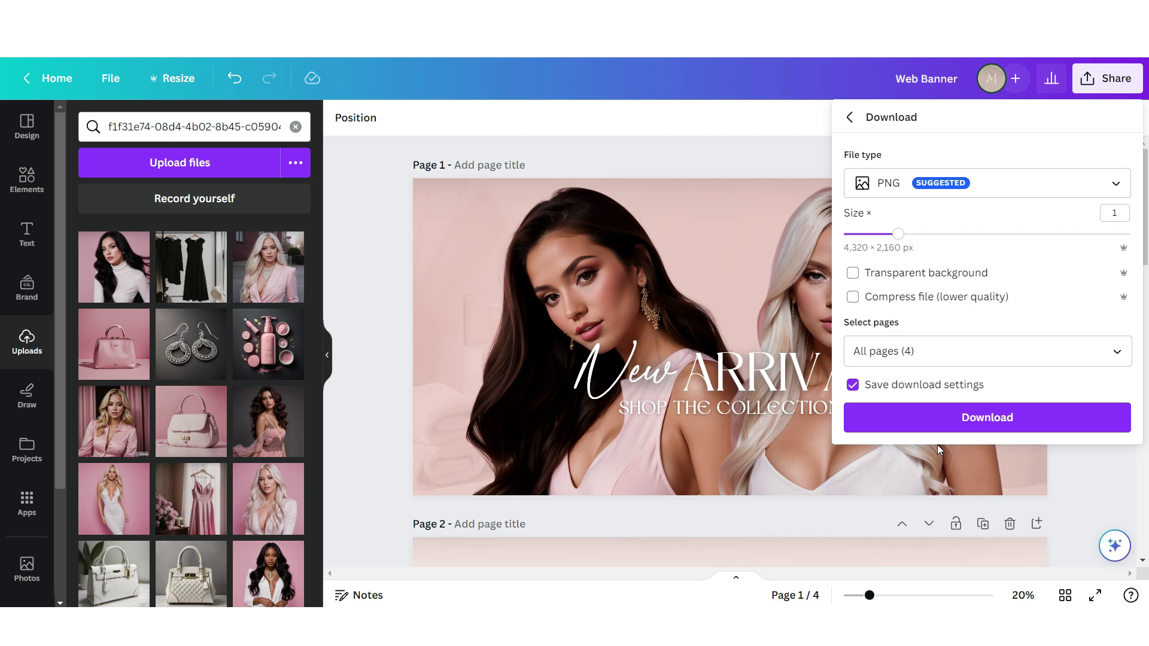
click(958, 423)
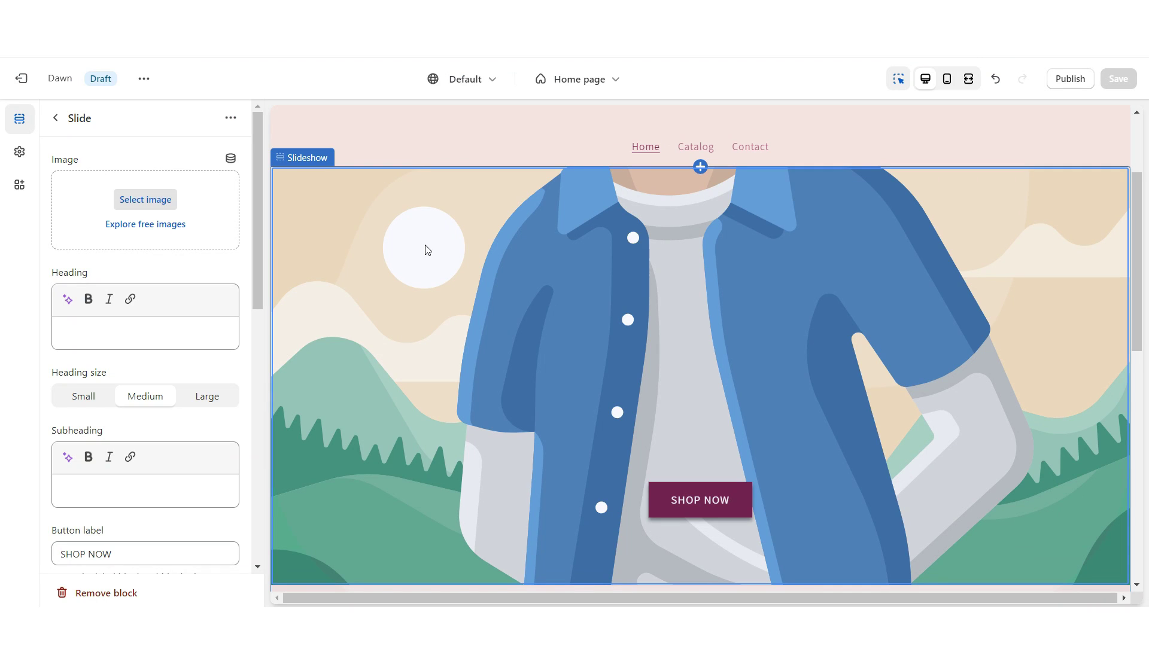
- Make the New Arrivals banner slide 1's image, with slide height adapting to the first image
click(172, 200)
click(902, 546)
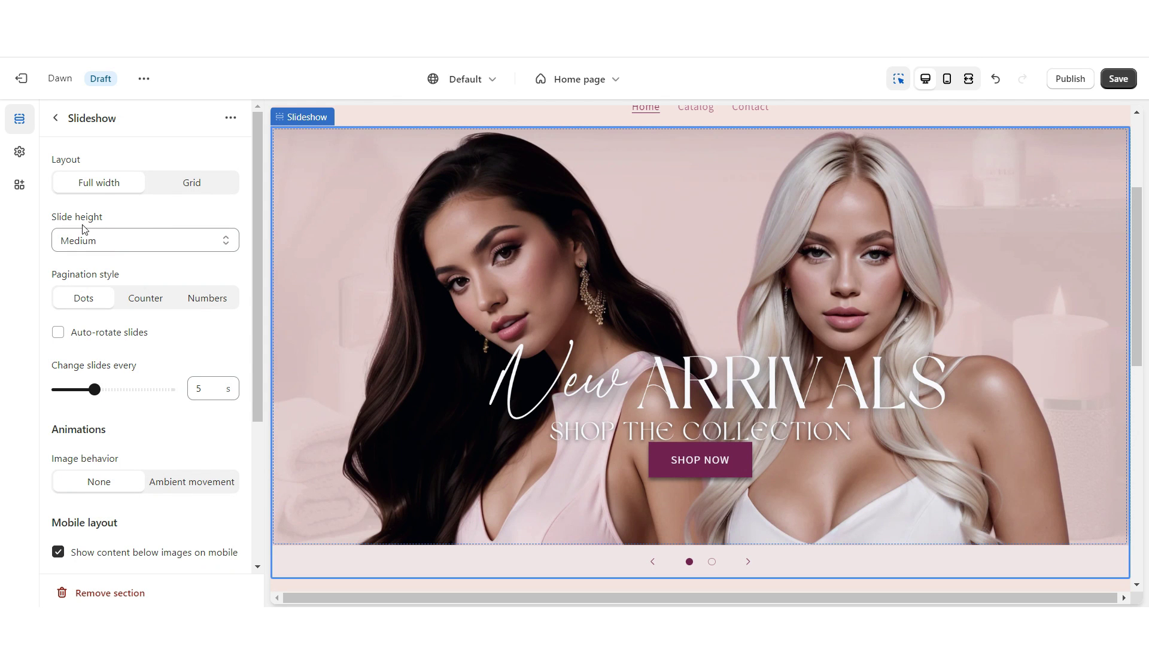
click(83, 236)
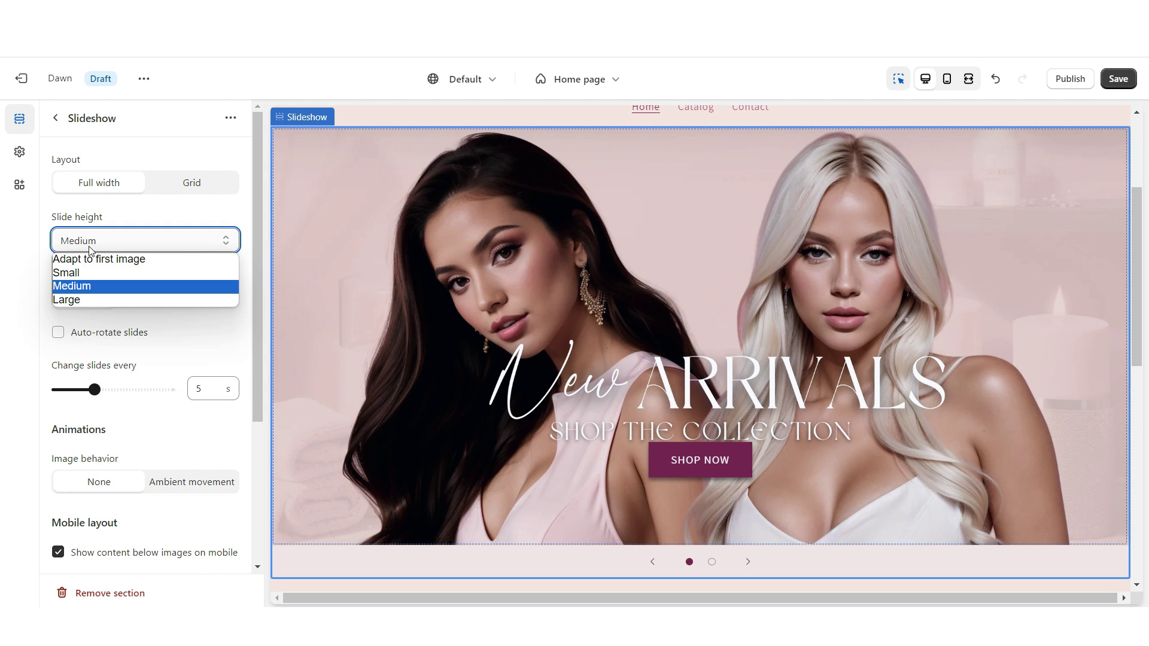
click(96, 255)
click(968, 79)
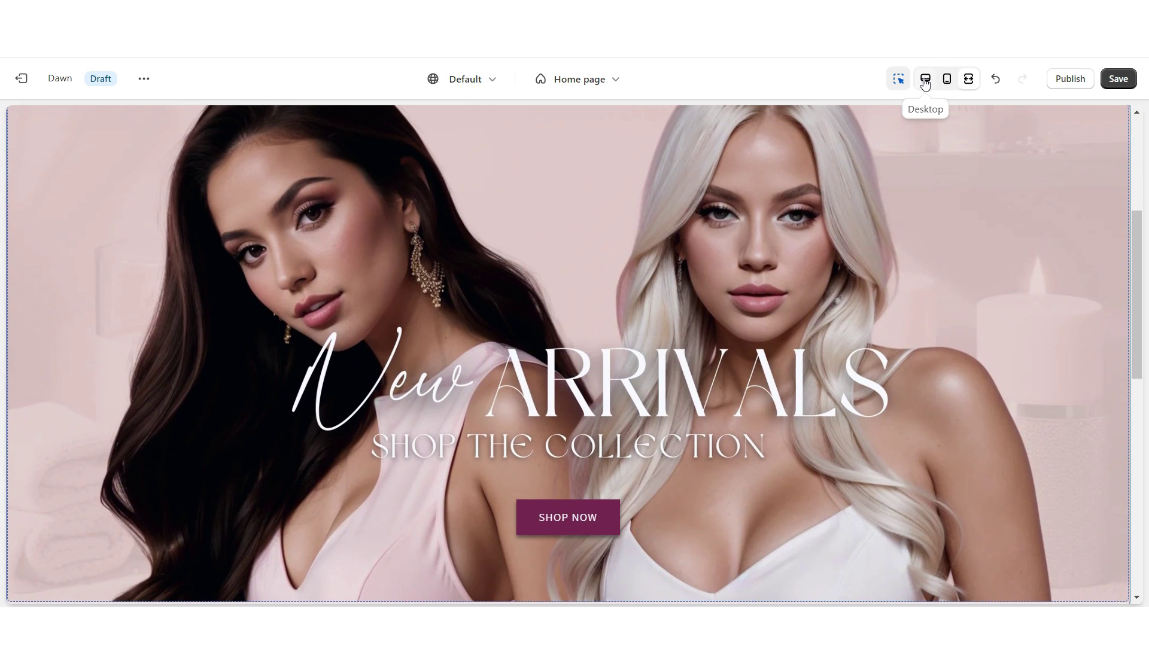
click(924, 79)
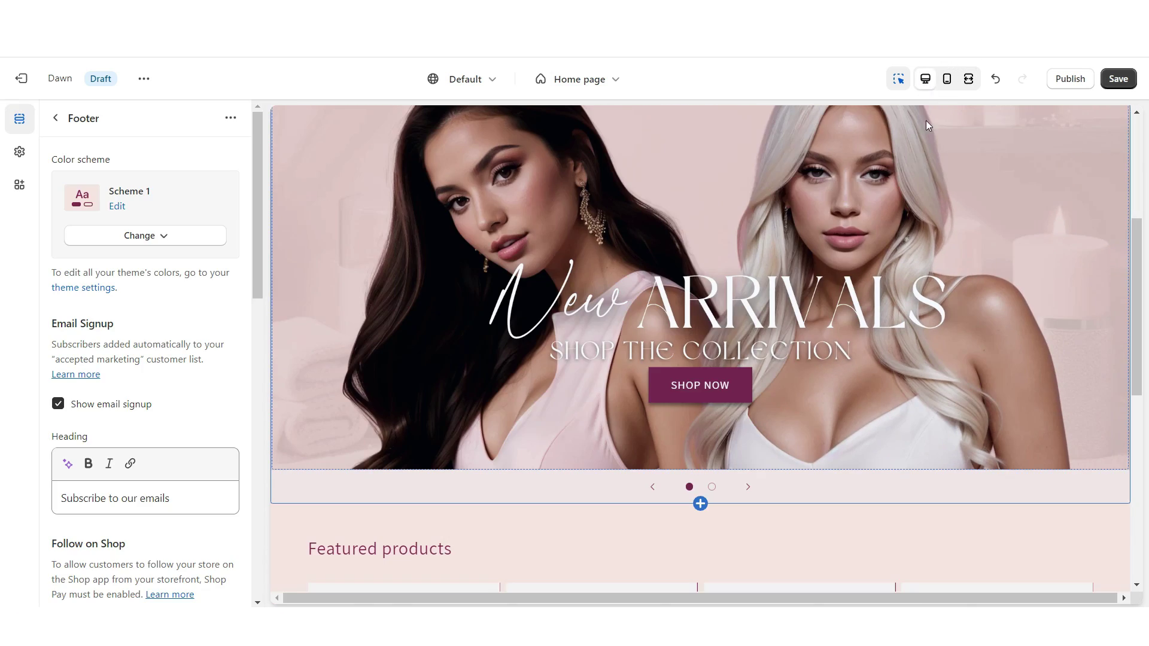
- Set slide 2's content to Bottom center, hide its container, and delete the 'Image slide' heading
click(689, 510)
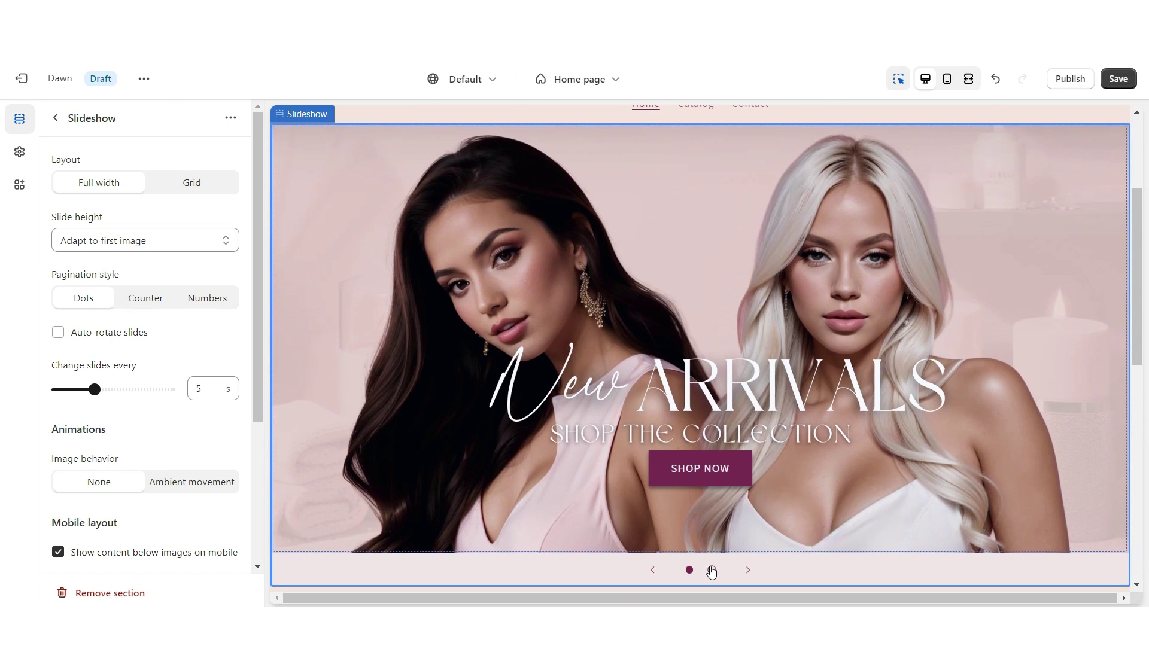
click(712, 569)
click(518, 467)
scroll(145, 359, down, 5)
click(158, 368)
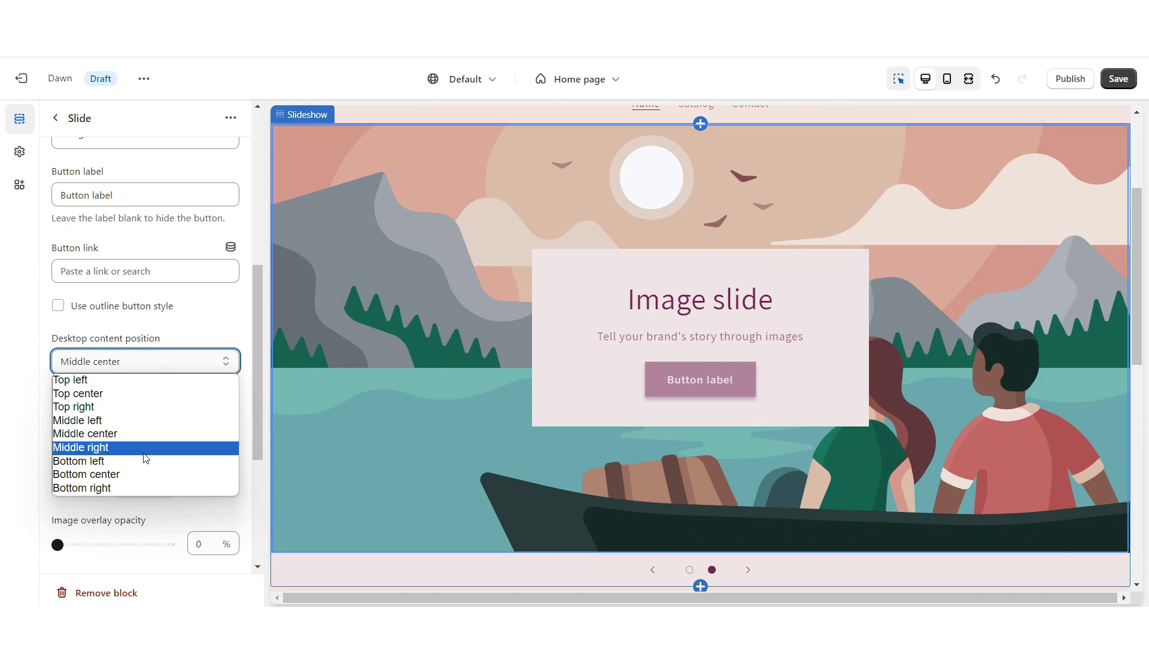
click(143, 475)
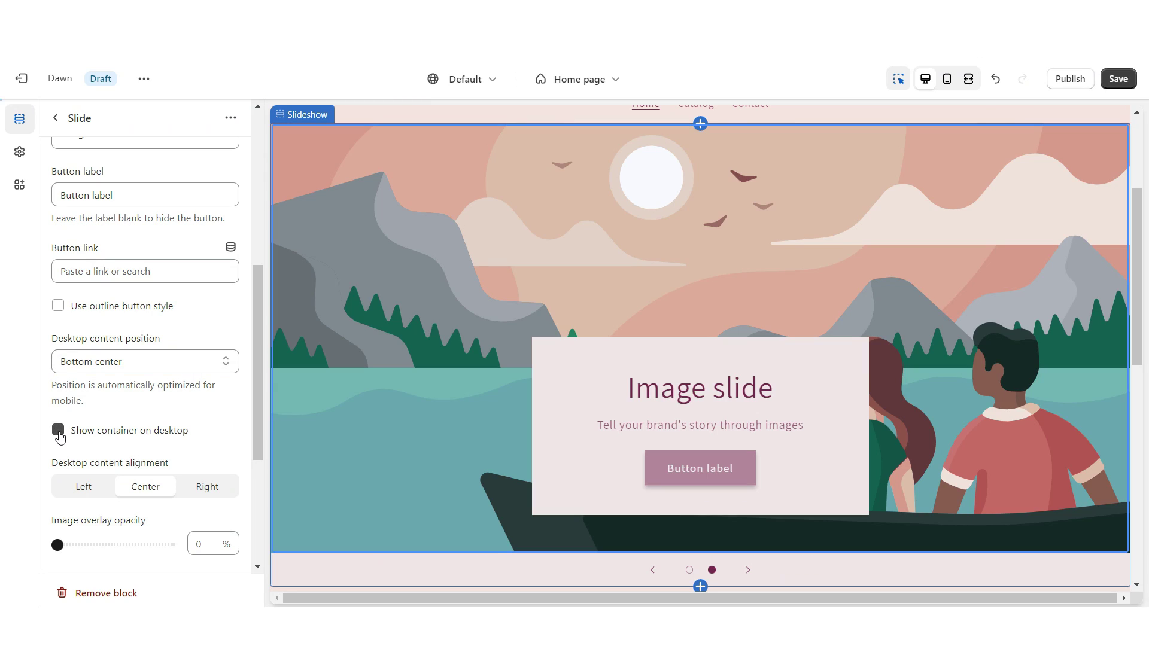
click(58, 430)
scroll(146, 300, up, 4)
triple_click(93, 184)
key(BackSpace)
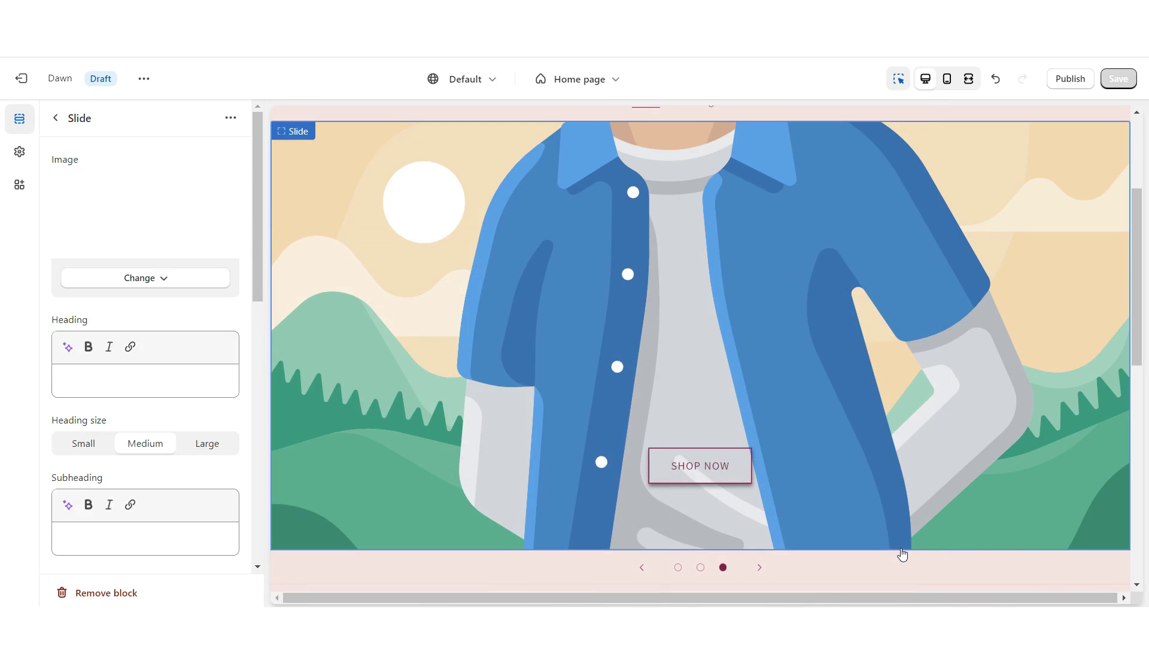
- Move the Our Pick slide's SHOP NOW button to bottom right and add a new slide
click(159, 328)
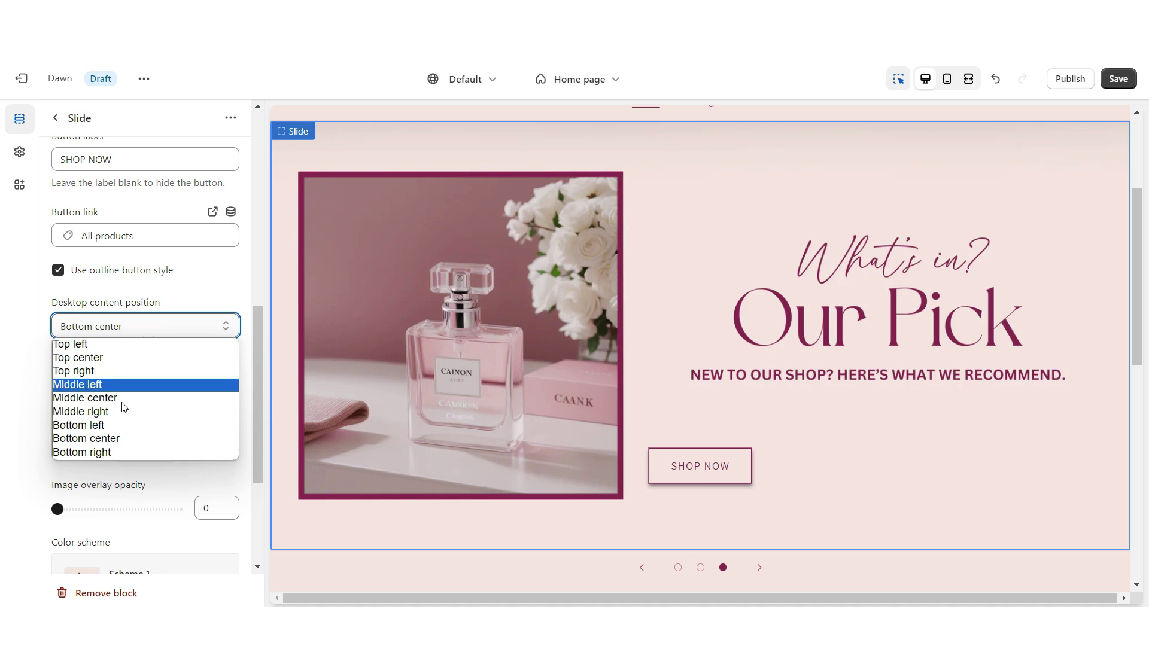
click(105, 456)
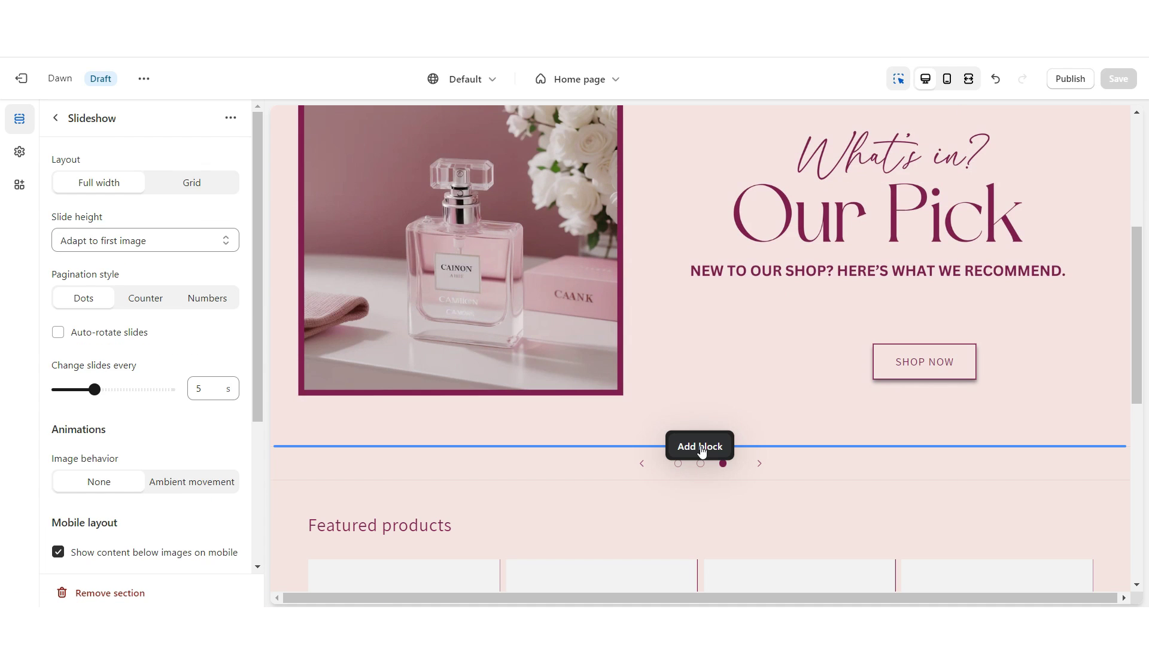
click(701, 449)
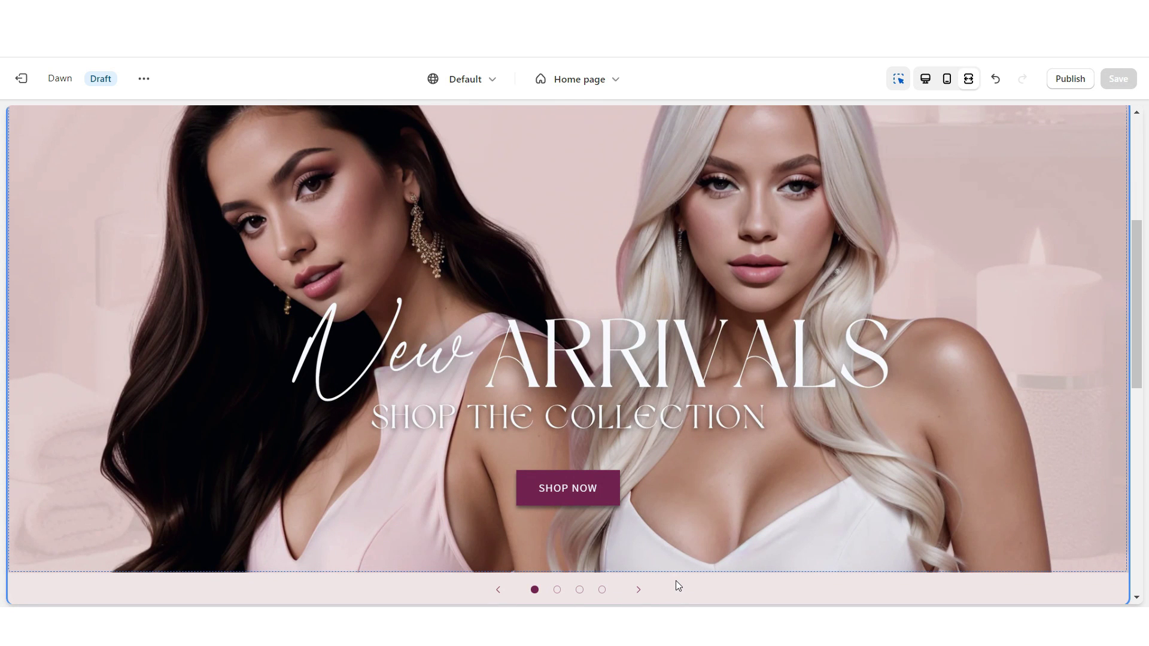
- Step through the Bestsellers, Our Pick and Shop This Season slides to review them
click(639, 591)
click(639, 591)
click(639, 591)
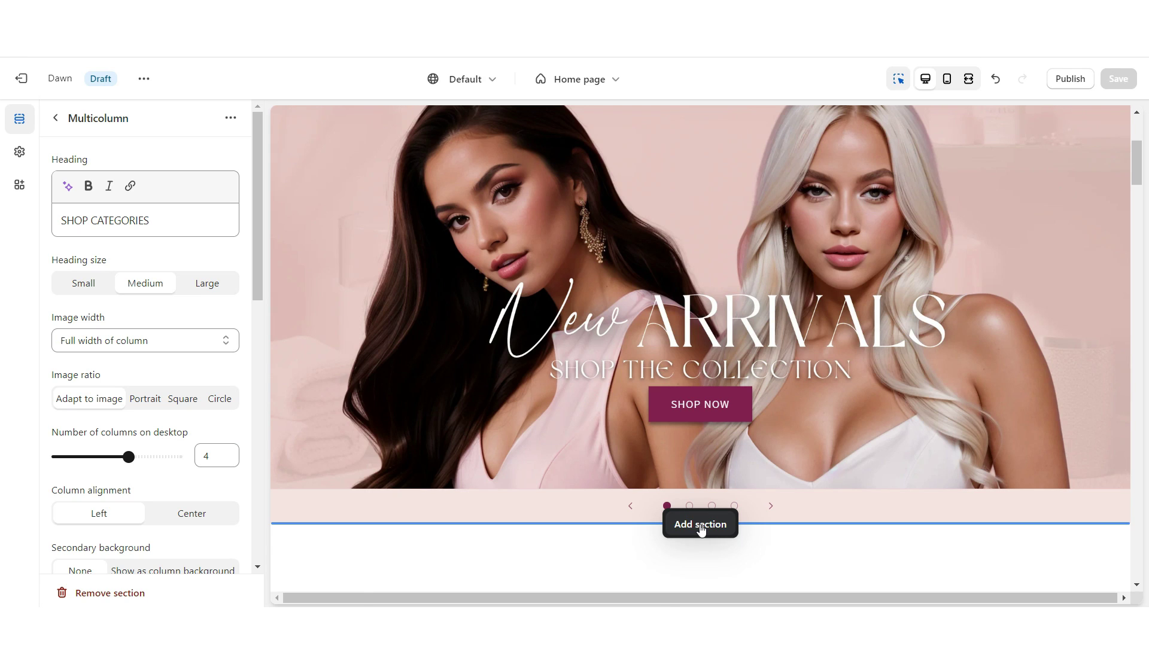
- Add a Collection list with 4 columns, a fourth block, and the heading SHOP CATEGORIES
click(700, 524)
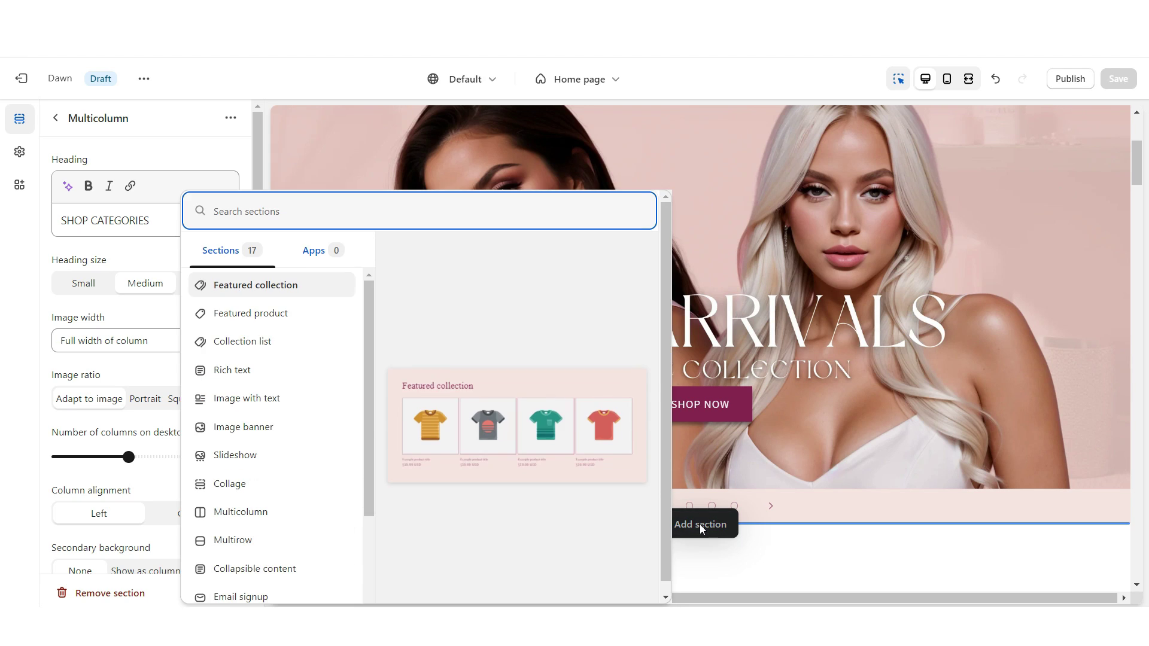
click(292, 342)
drag(118, 432, 146, 432)
click(799, 503)
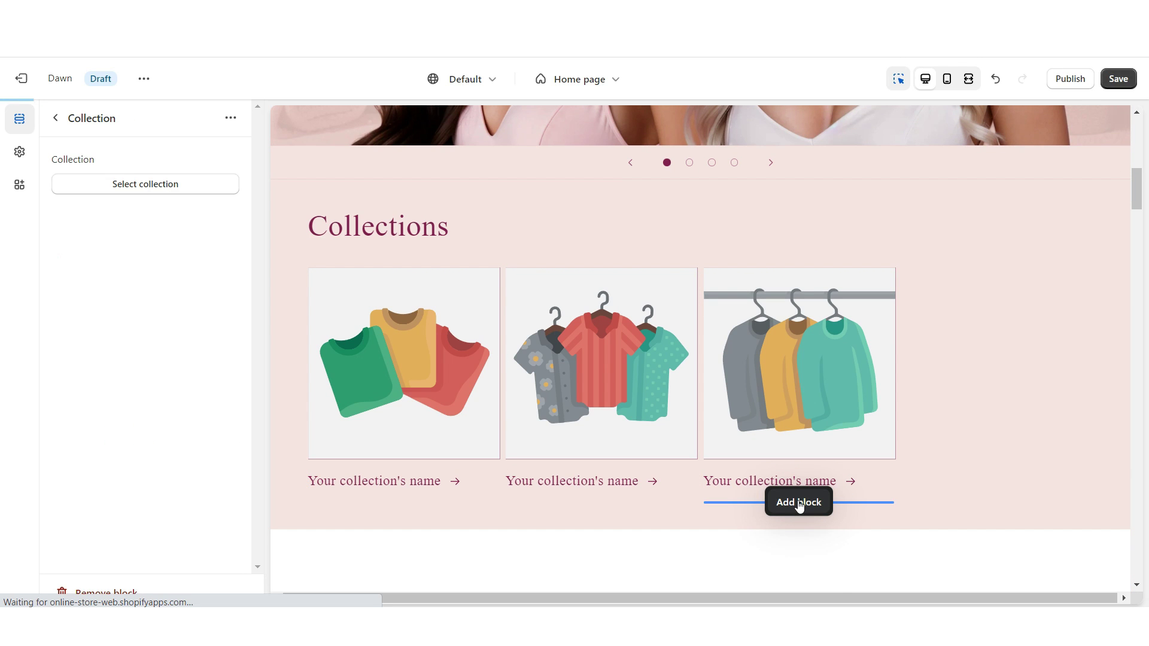
click(377, 225)
right_click(102, 221)
click(150, 292)
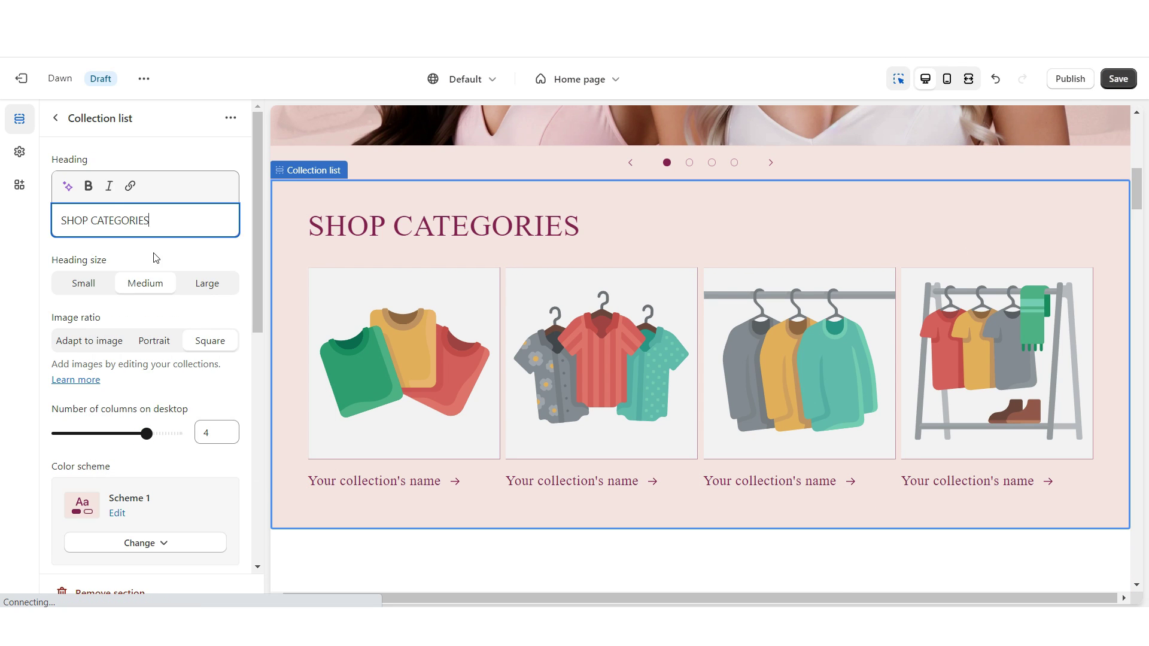
click(353, 419)
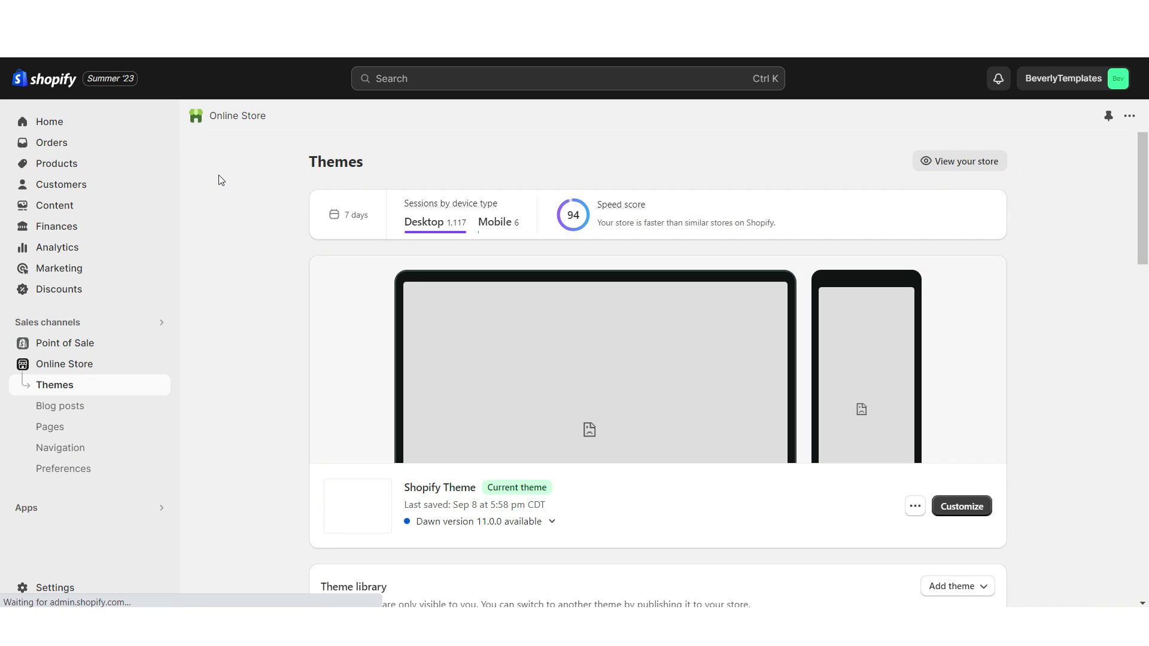
- Start a new blank collection from the Products > Collections list
click(105, 164)
click(88, 187)
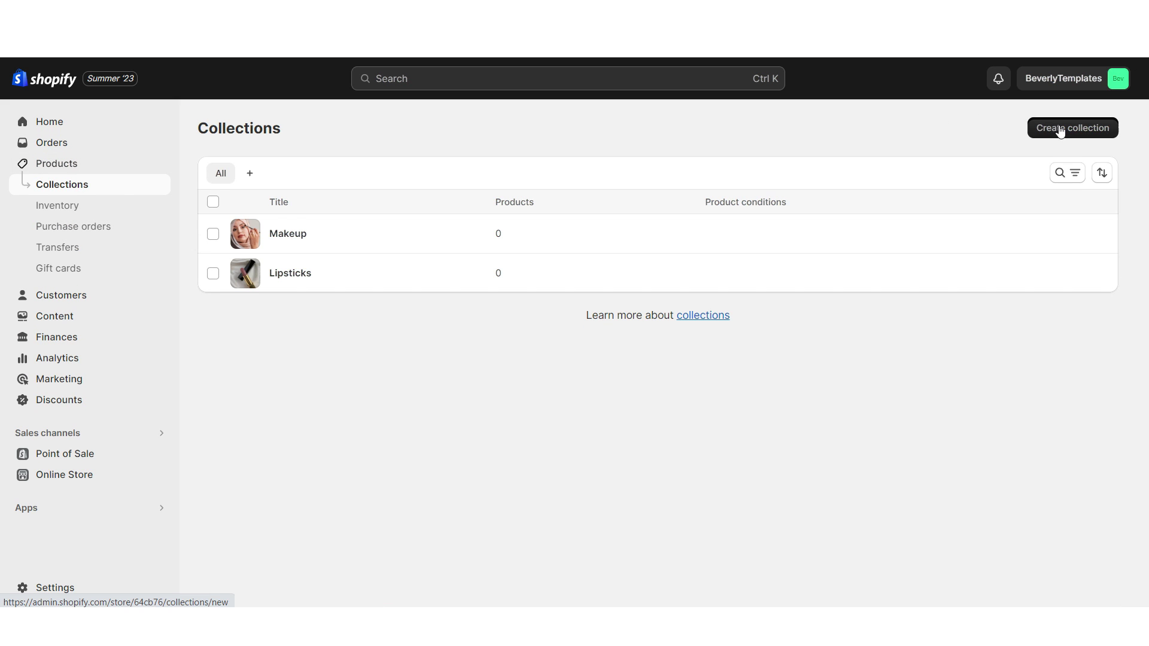
click(1060, 130)
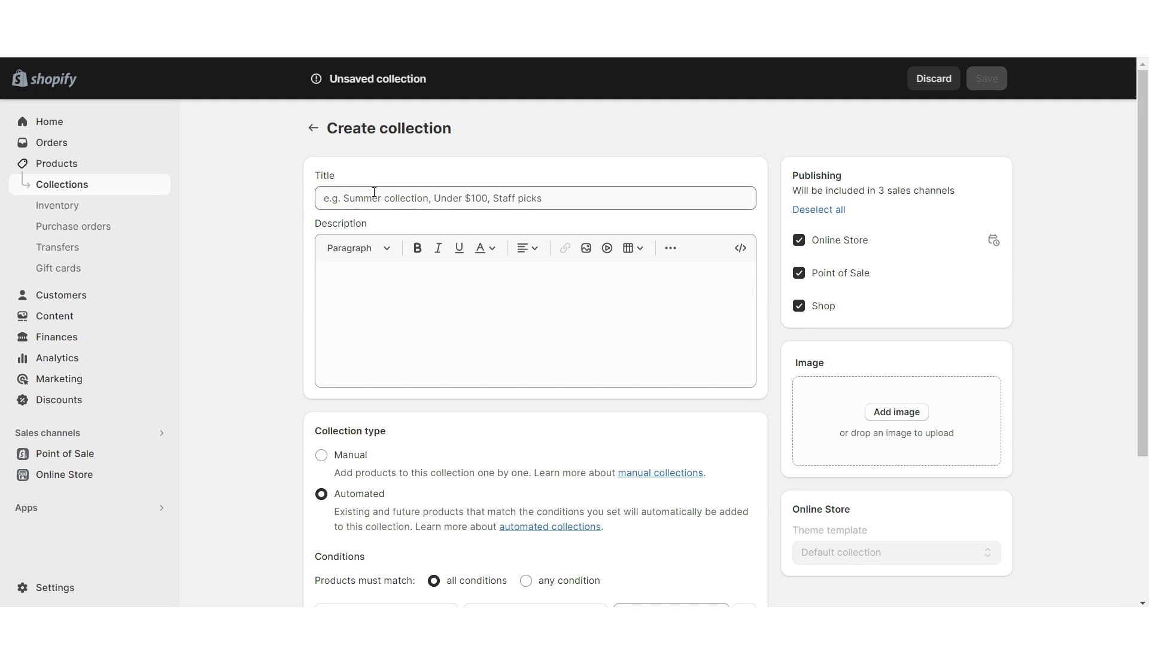
scroll(364, 316, down, 3)
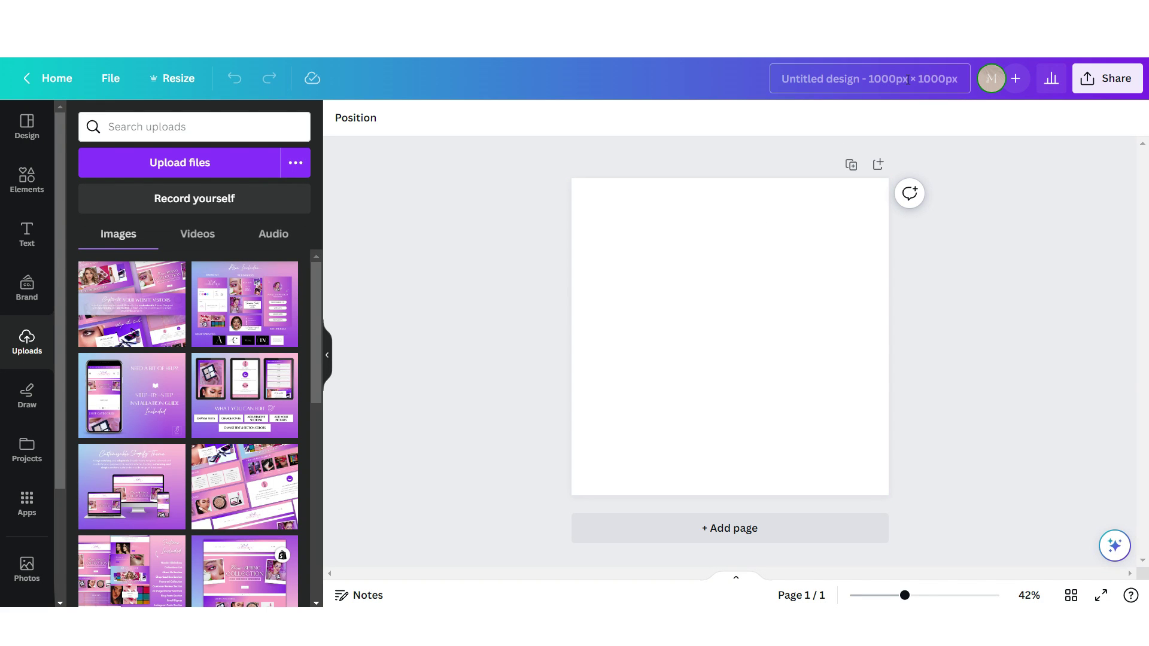
- Fill the page with a single-photo grid and add white 'Clothing' text with Lift effect and script font
click(42, 192)
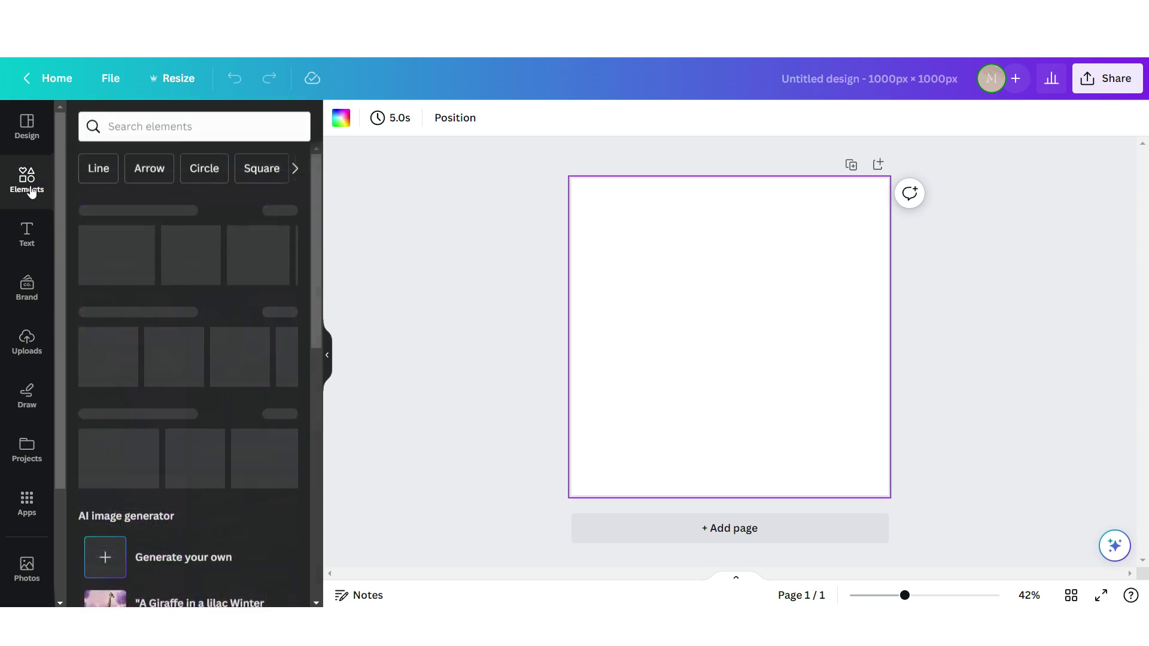
scroll(159, 313, down, 10)
click(107, 548)
click(46, 241)
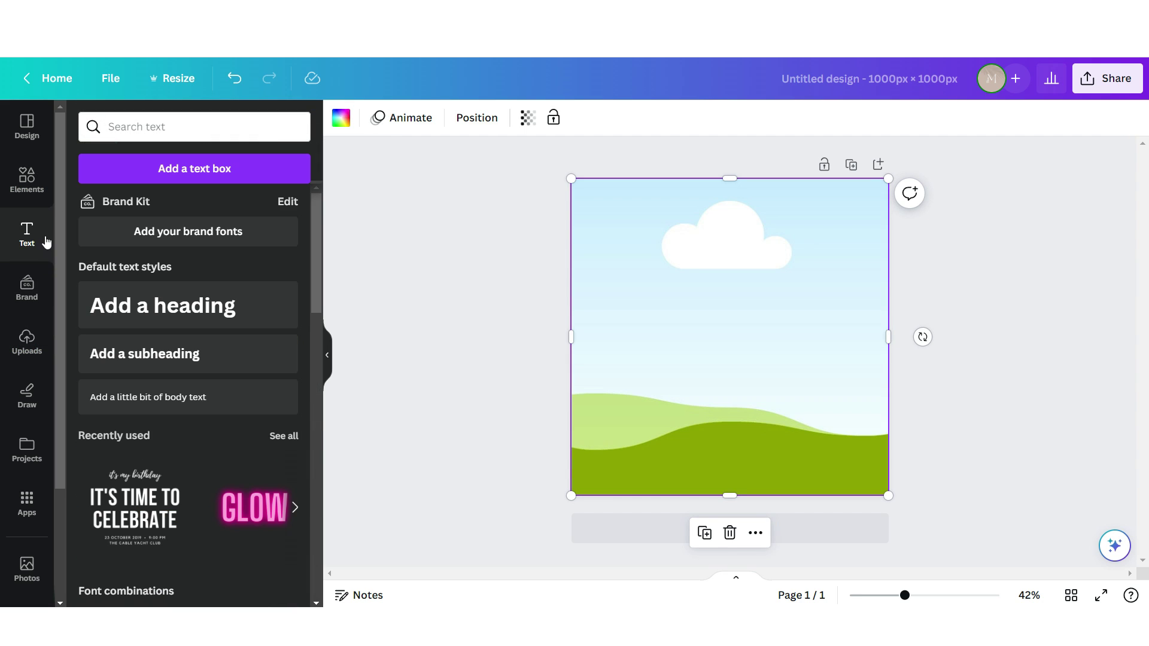
click(174, 398)
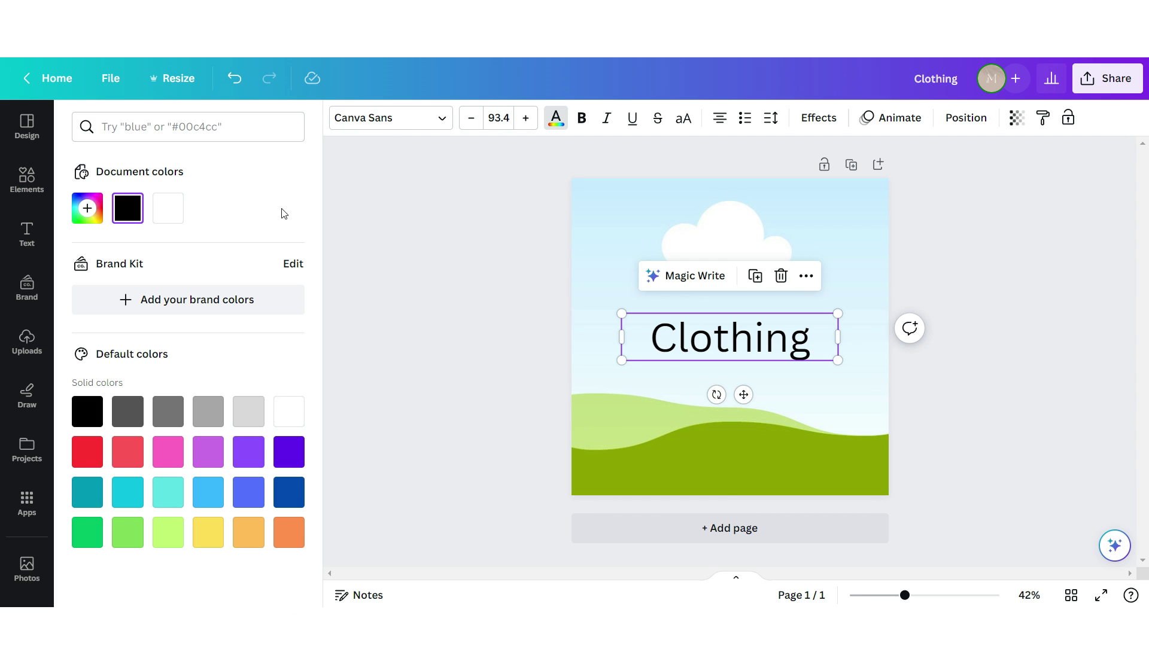
click(171, 208)
click(818, 117)
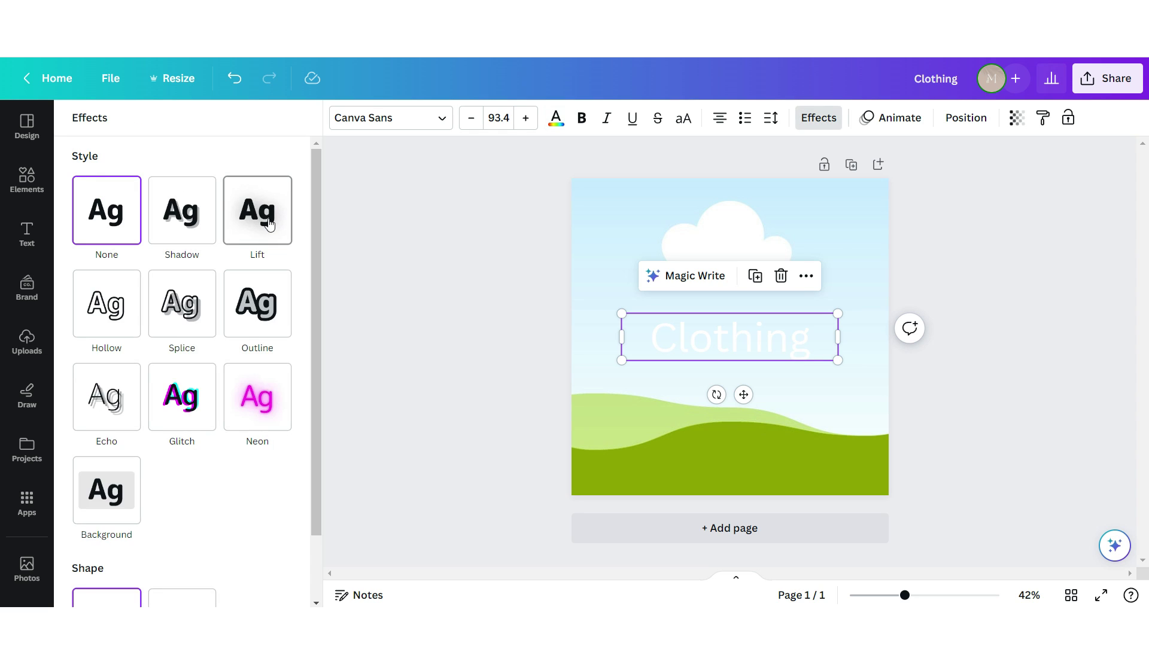
click(259, 213)
click(418, 118)
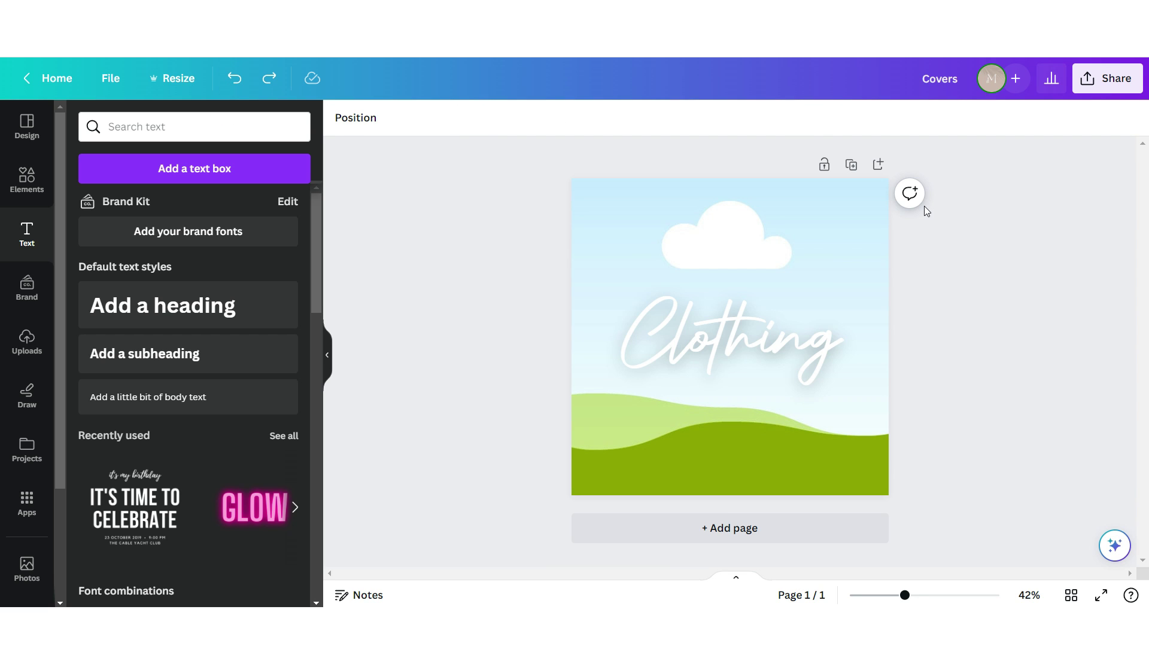
- Duplicate the page, place the pink dress photo on page 1, and download the banners
click(850, 165)
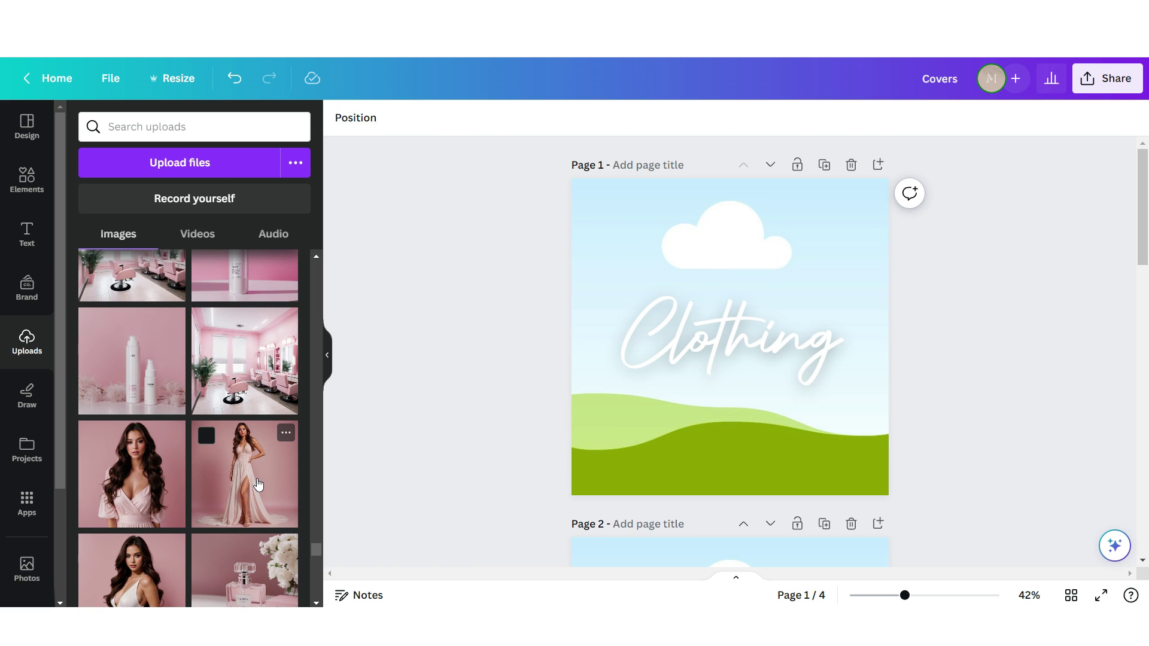
drag(253, 486, 610, 436)
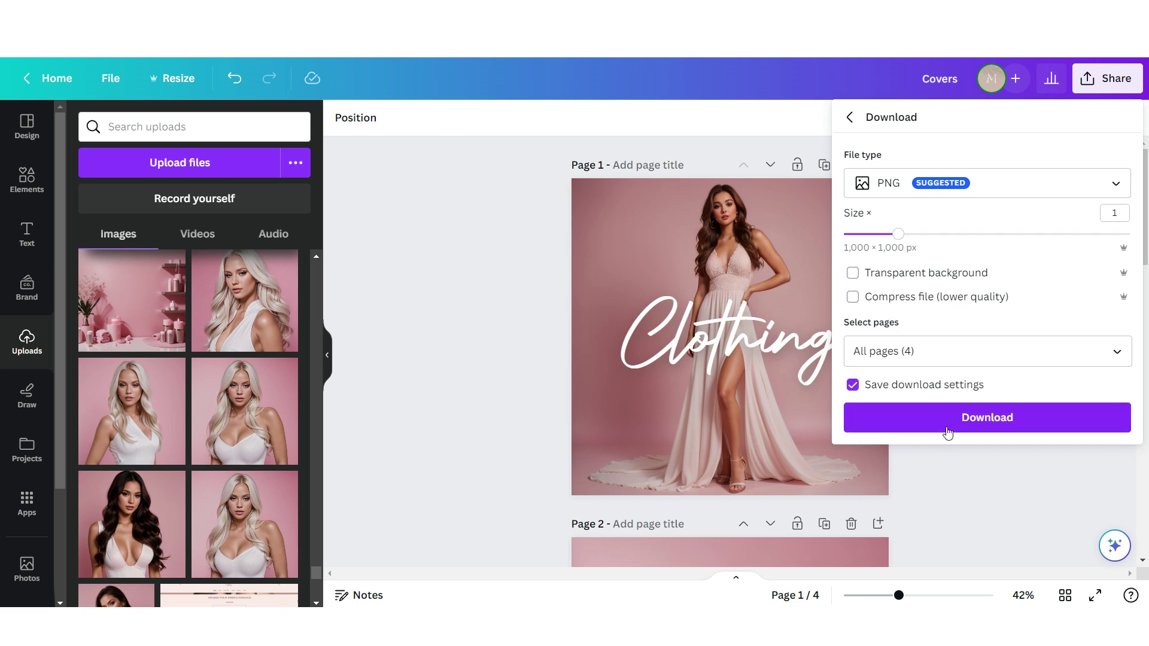
click(947, 432)
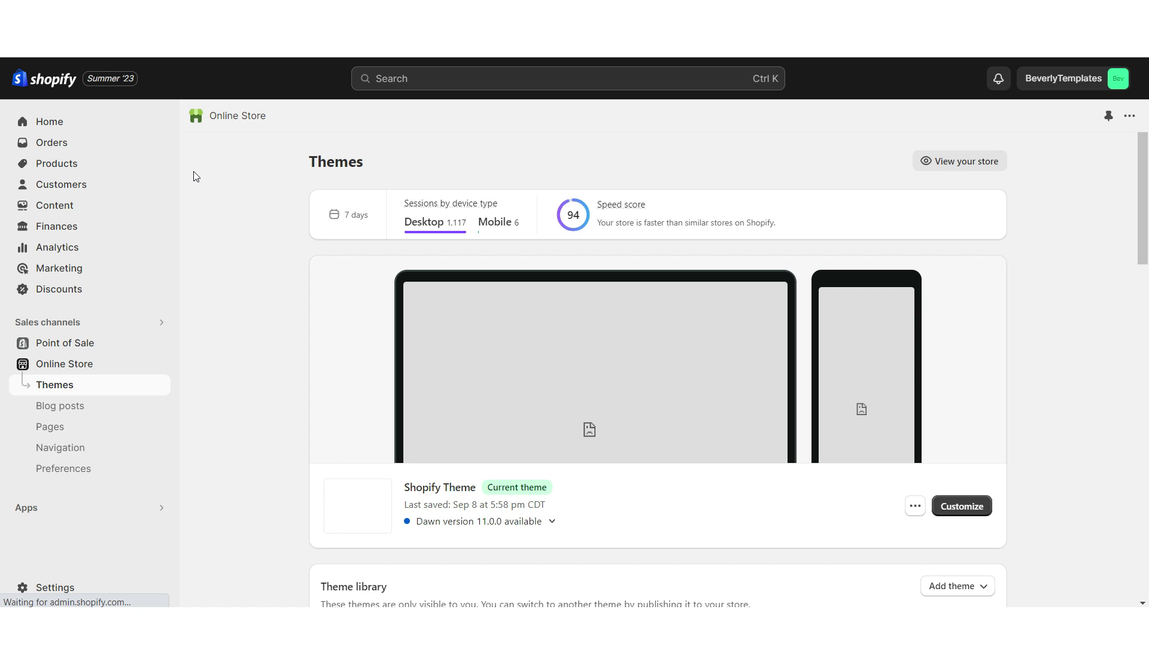
- Create a new collection and upload the pink Clothing banner as its image
click(152, 167)
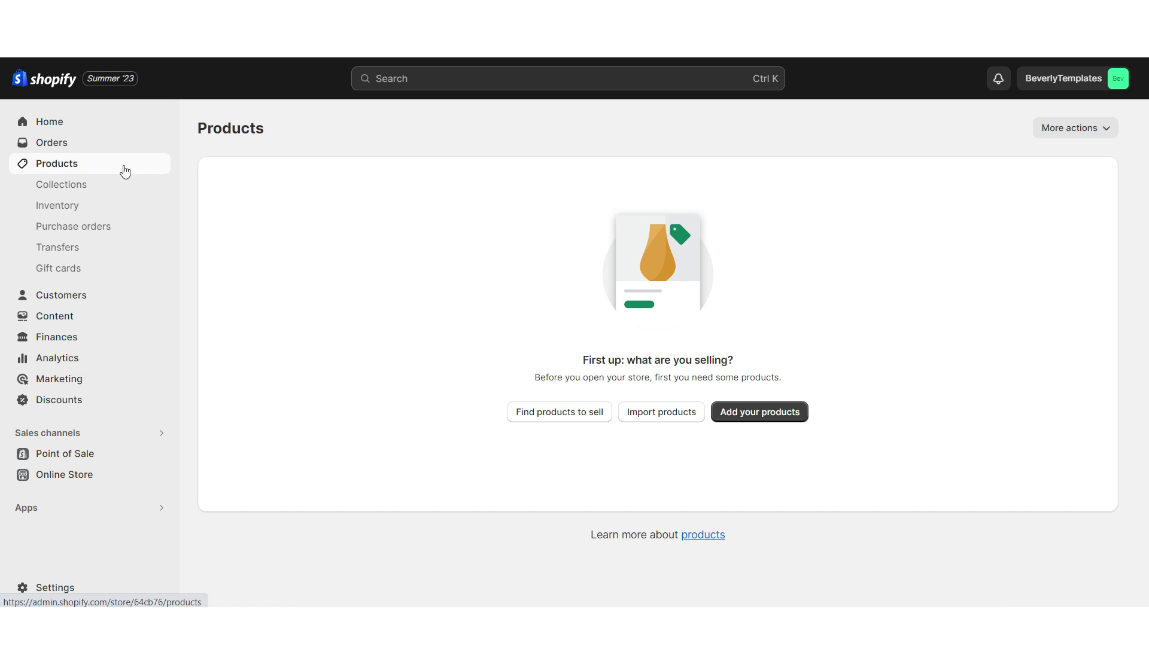
click(72, 187)
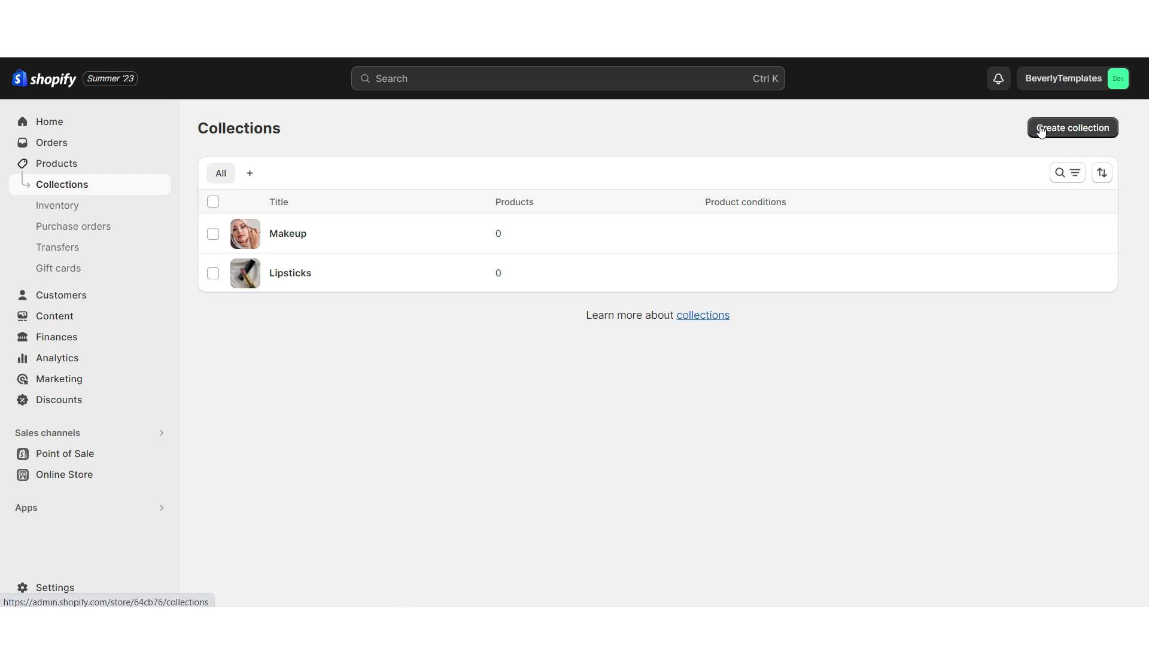
click(1050, 127)
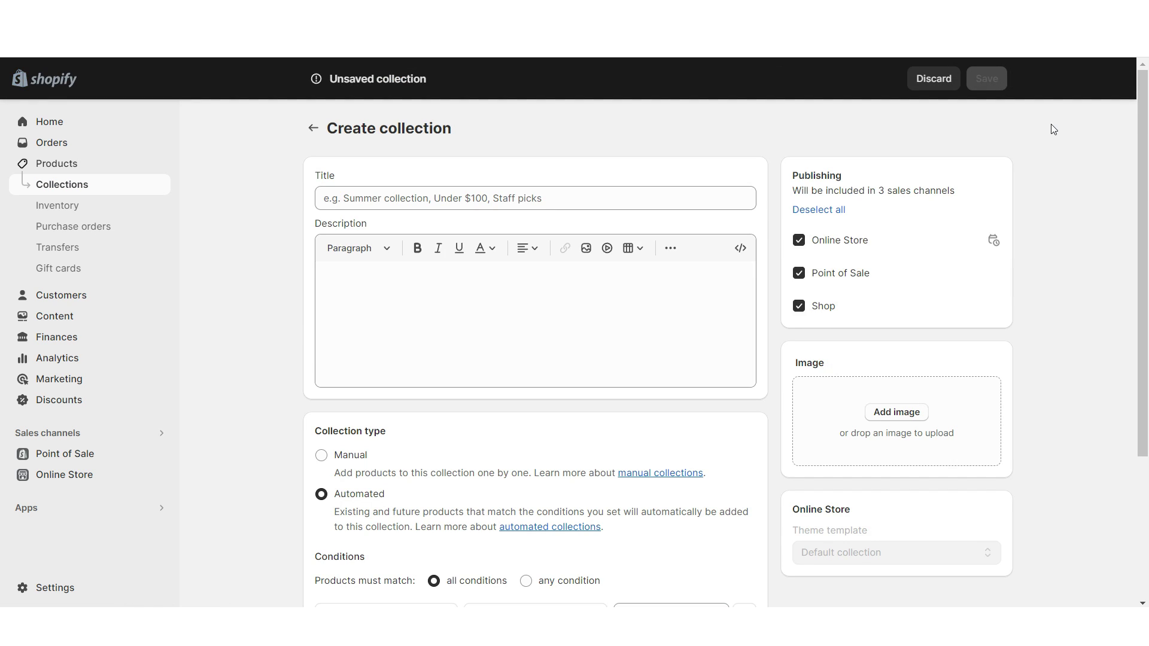
click(889, 412)
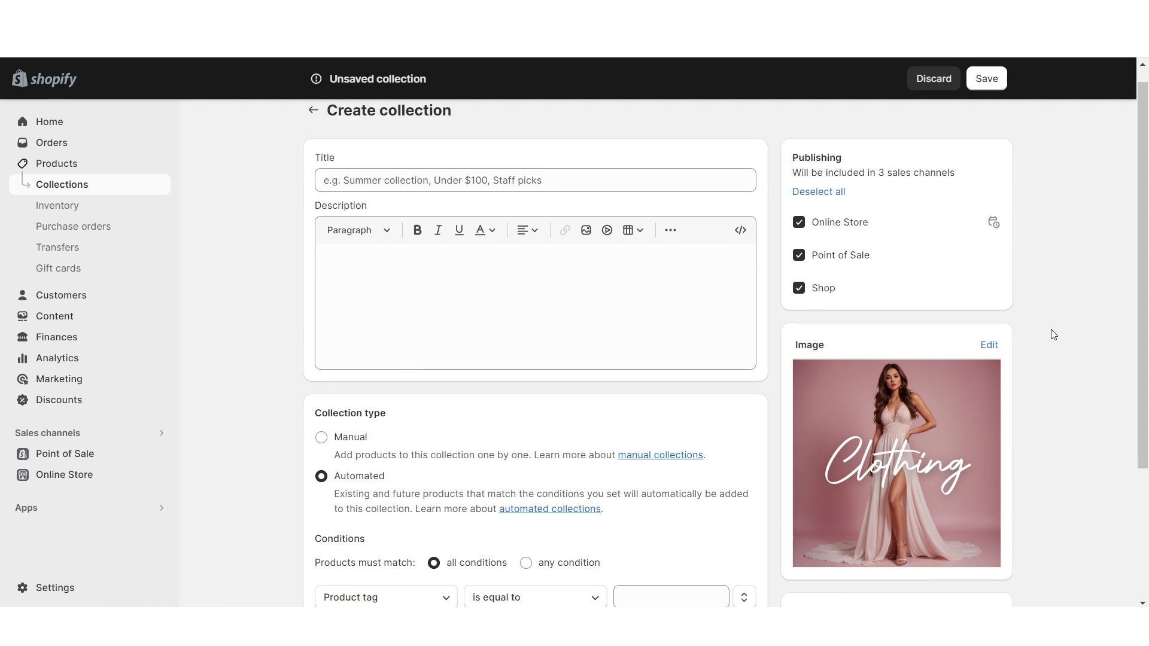
scroll(977, 331, down, 3)
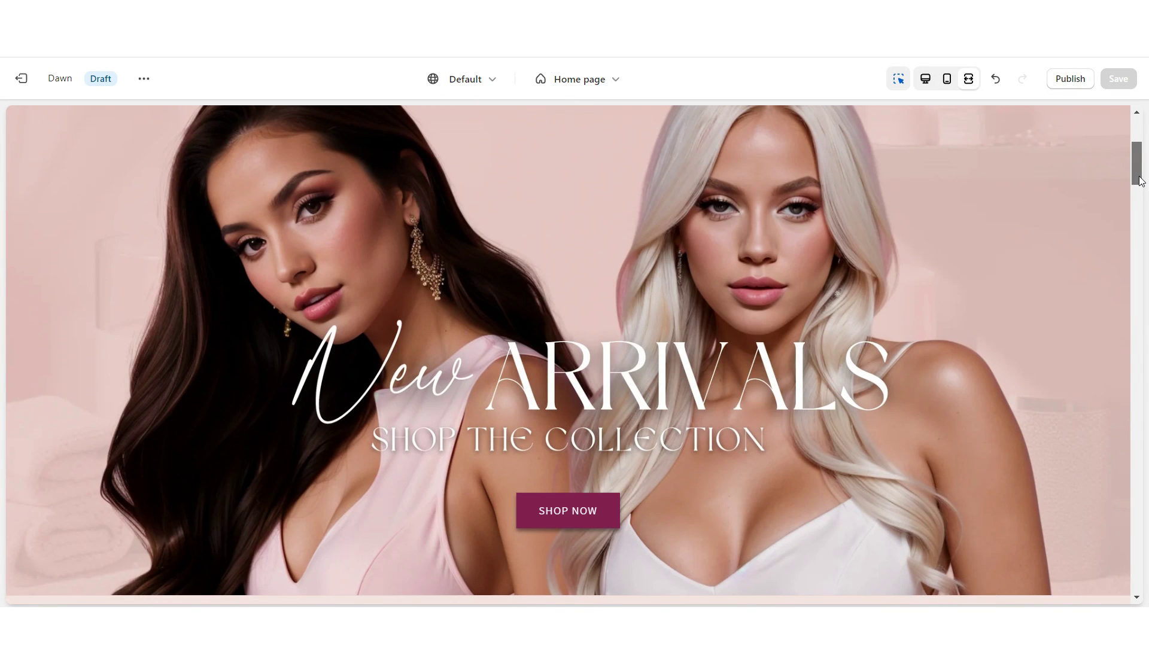
drag(1139, 181, 1139, 222)
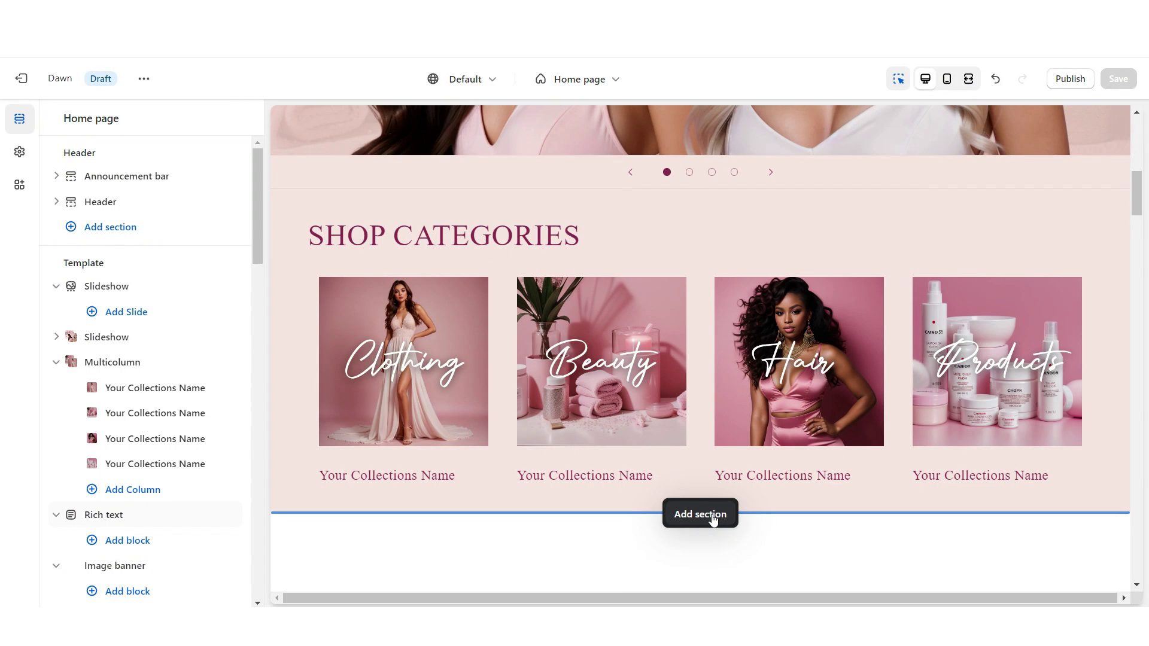
- Add an Image banner below Shop Categories with no desktop container and the second button label cleared
click(712, 518)
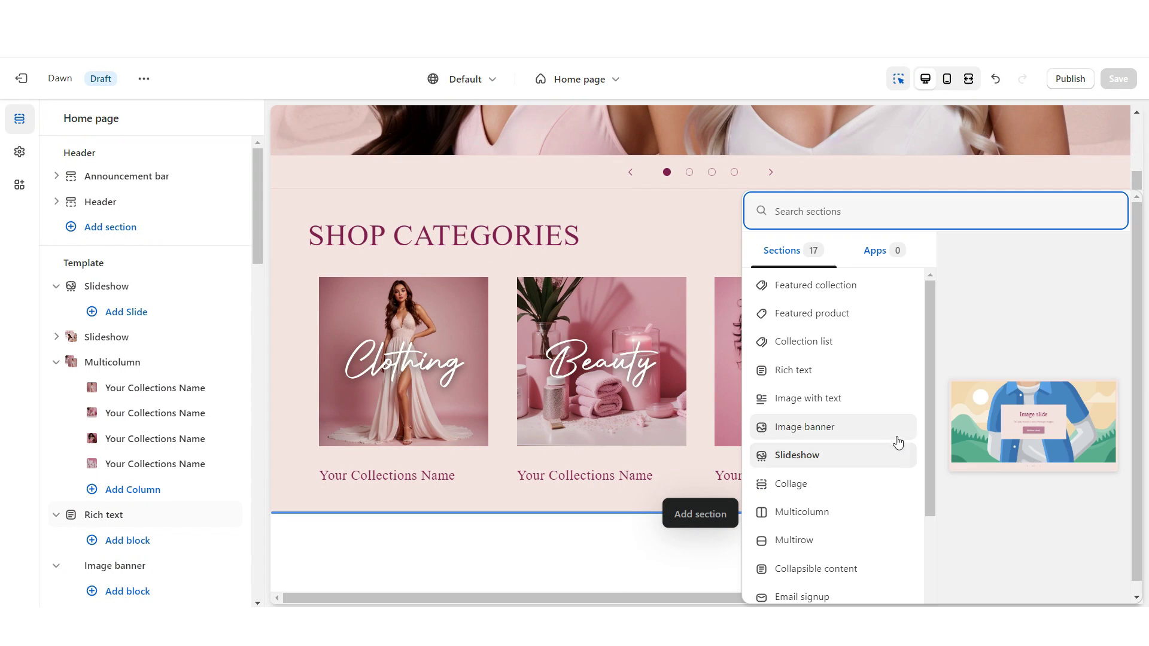
click(891, 431)
click(58, 219)
scroll(43, 257, down, 4)
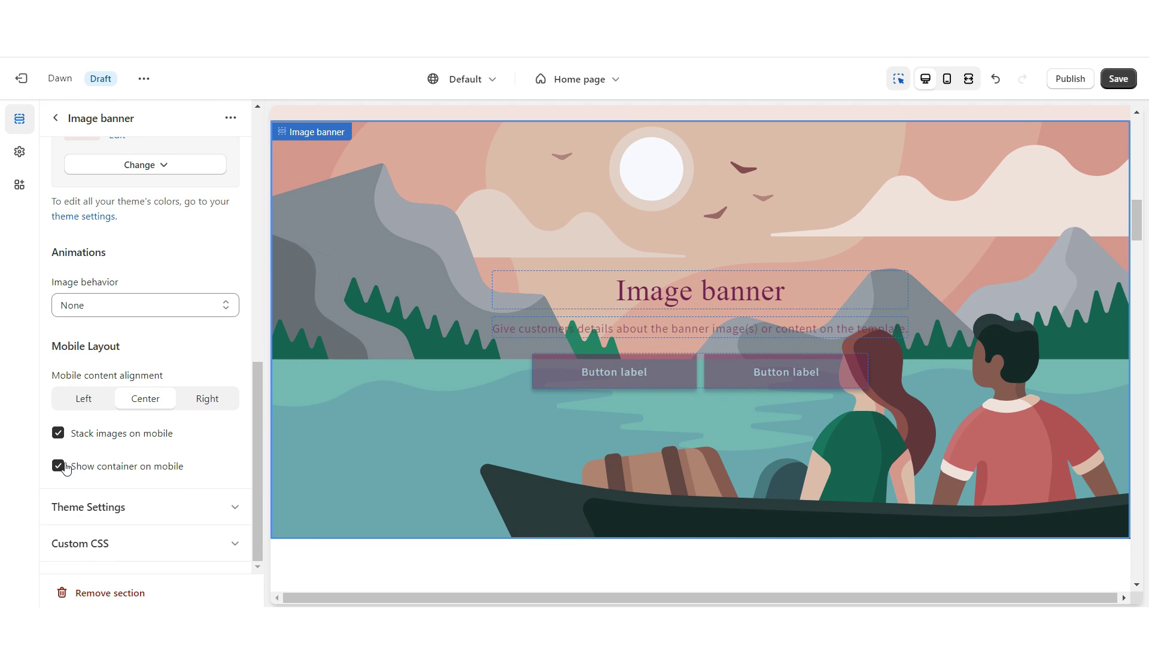
triple_click(96, 354)
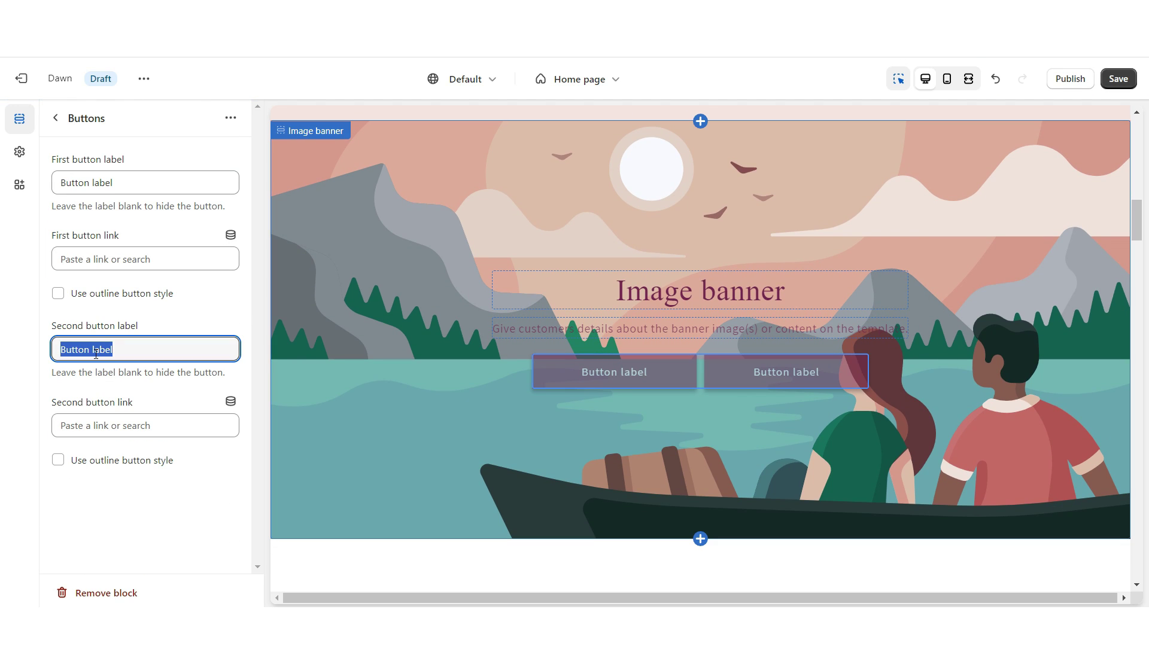
key(BackSpace)
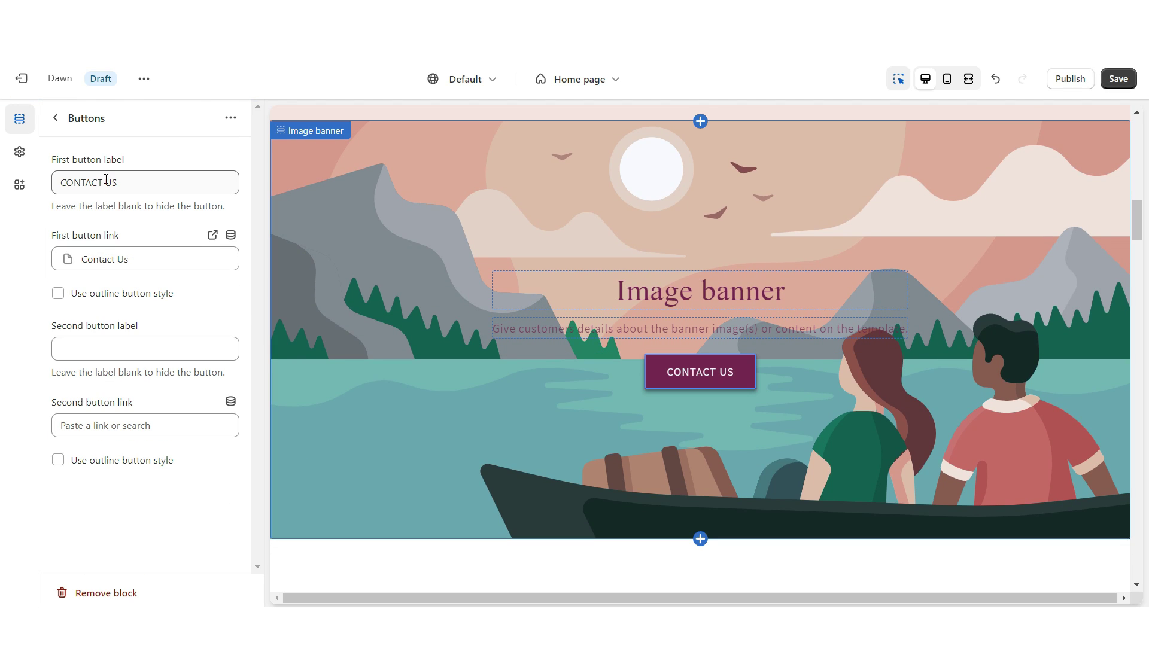
- Apply Scheme 2 to the banner and make its solid button background white
click(55, 118)
click(197, 392)
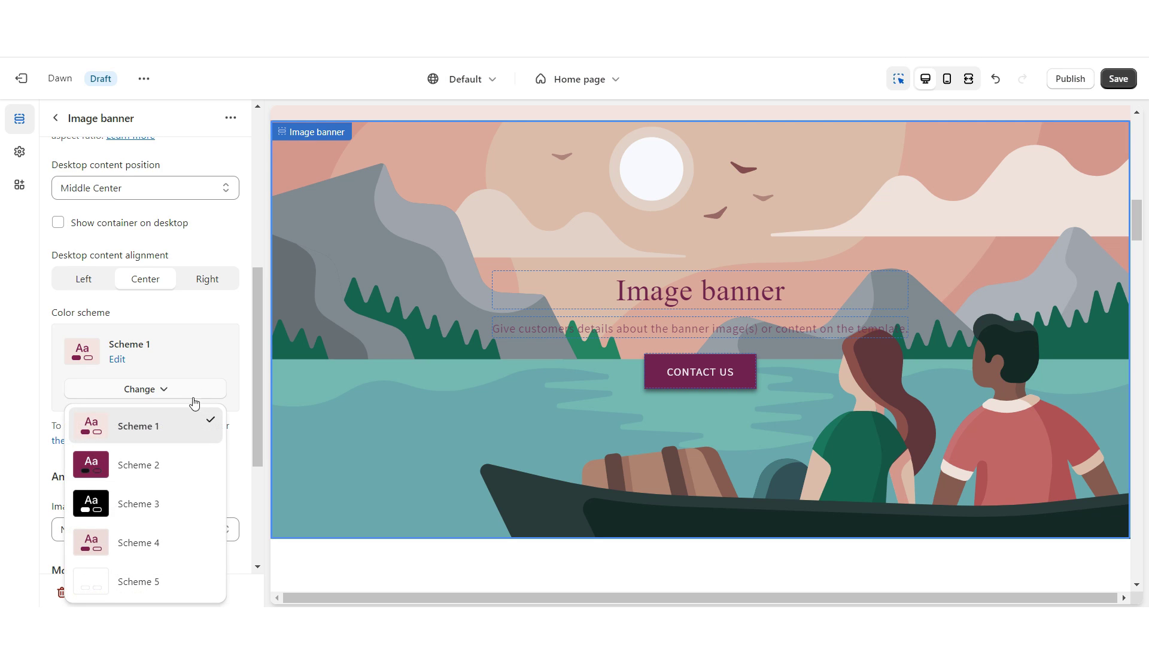
click(158, 461)
click(116, 359)
click(167, 282)
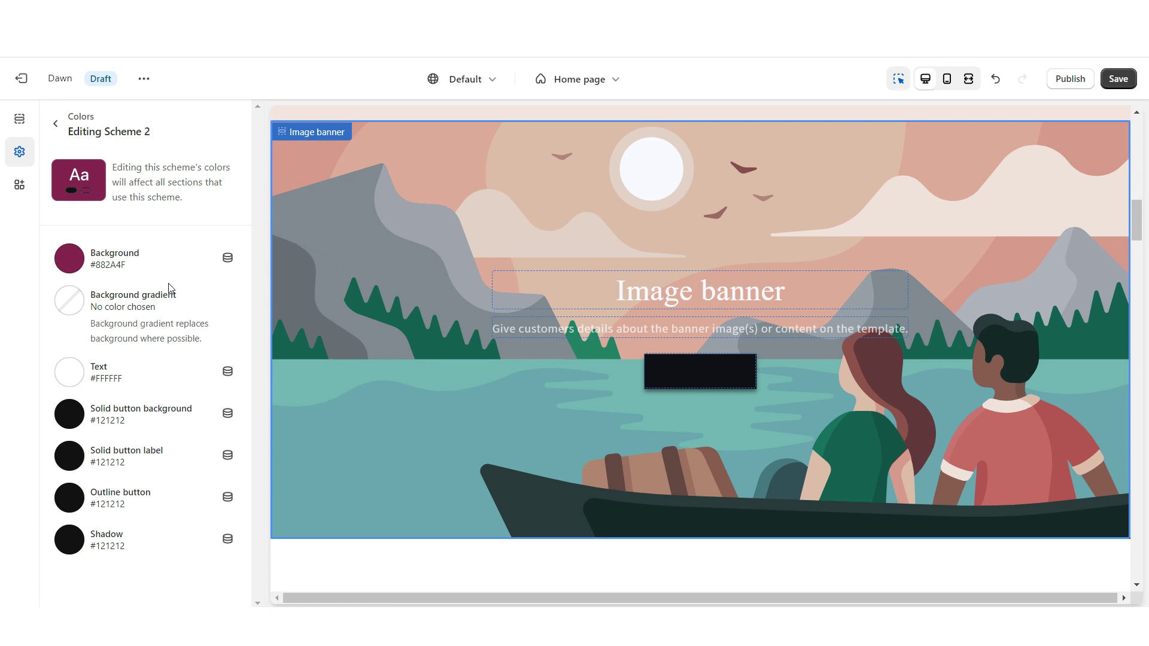
click(90, 424)
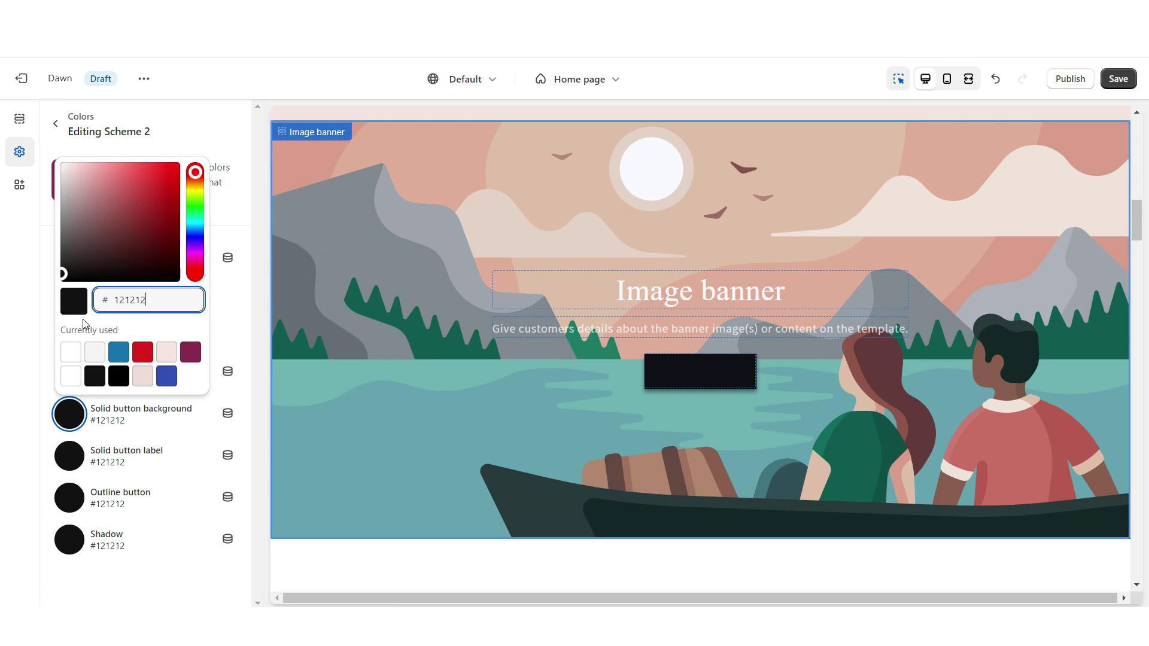
click(70, 376)
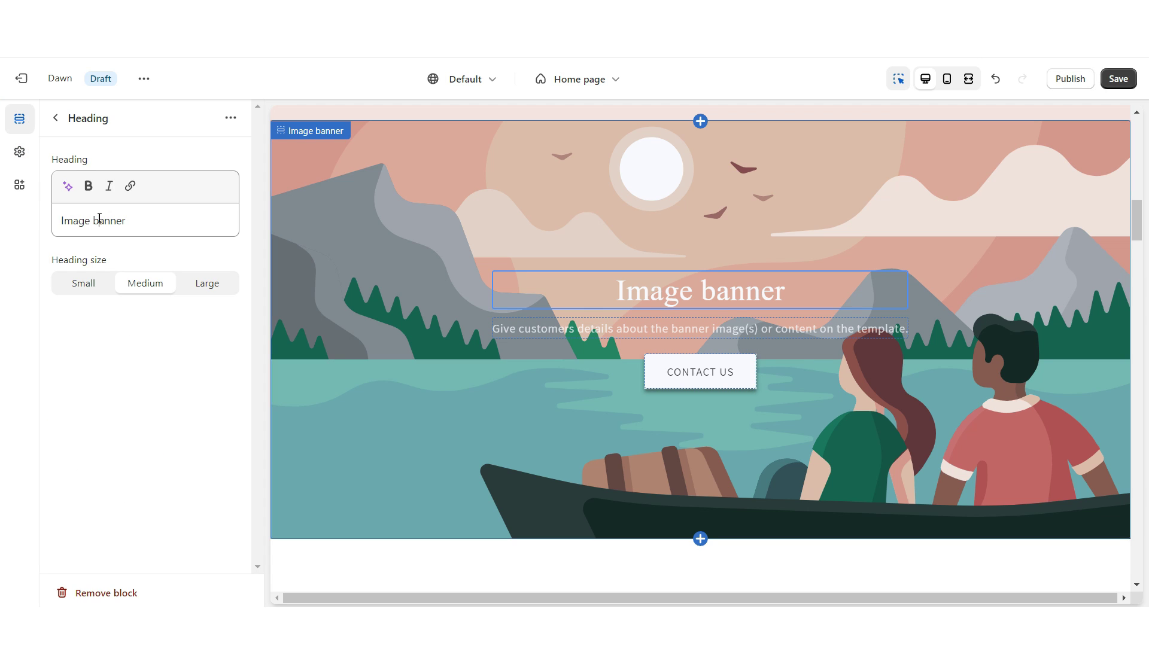
- Paste ABOUT US as the banner heading
triple_click(97, 220)
right_click(101, 221)
click(122, 290)
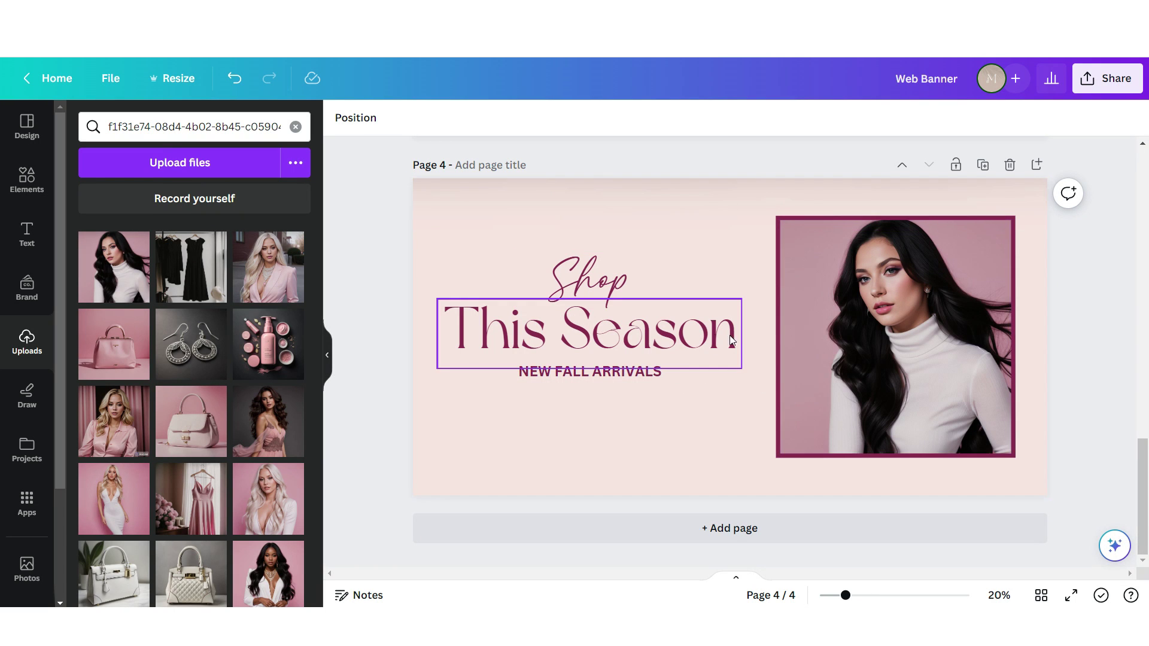
- Add a fifth page with a photo grid at 66 transparency and the blonde model in the middle cell
click(1036, 165)
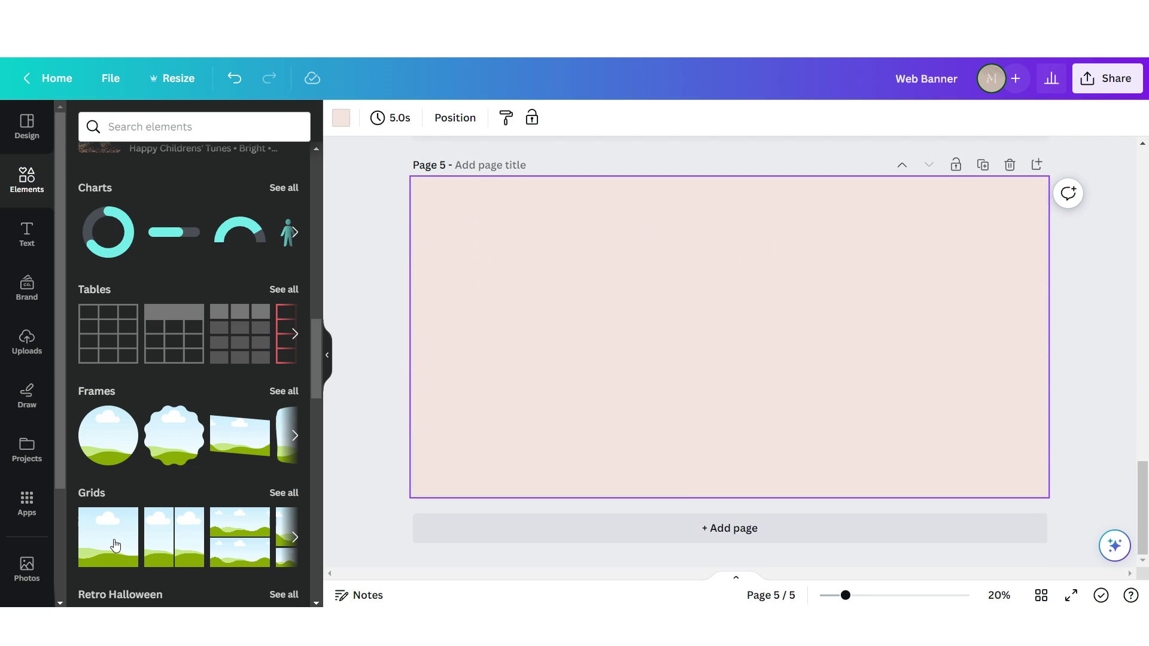
click(115, 544)
click(527, 118)
drag(526, 178, 480, 186)
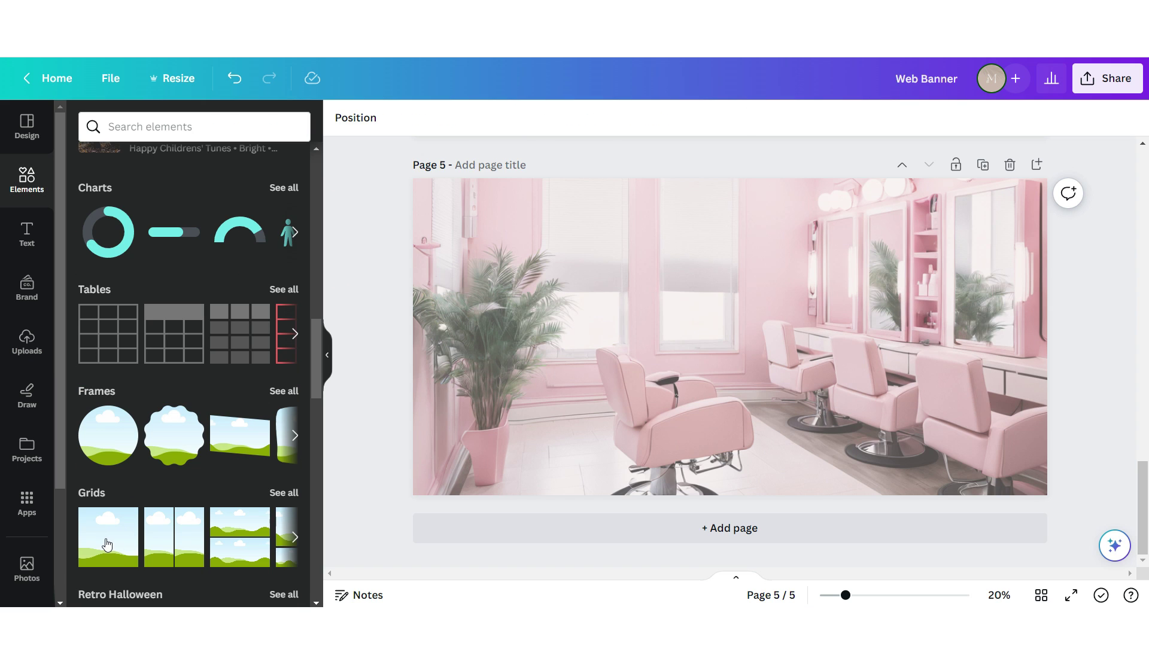
click(106, 544)
drag(1047, 333, 644, 335)
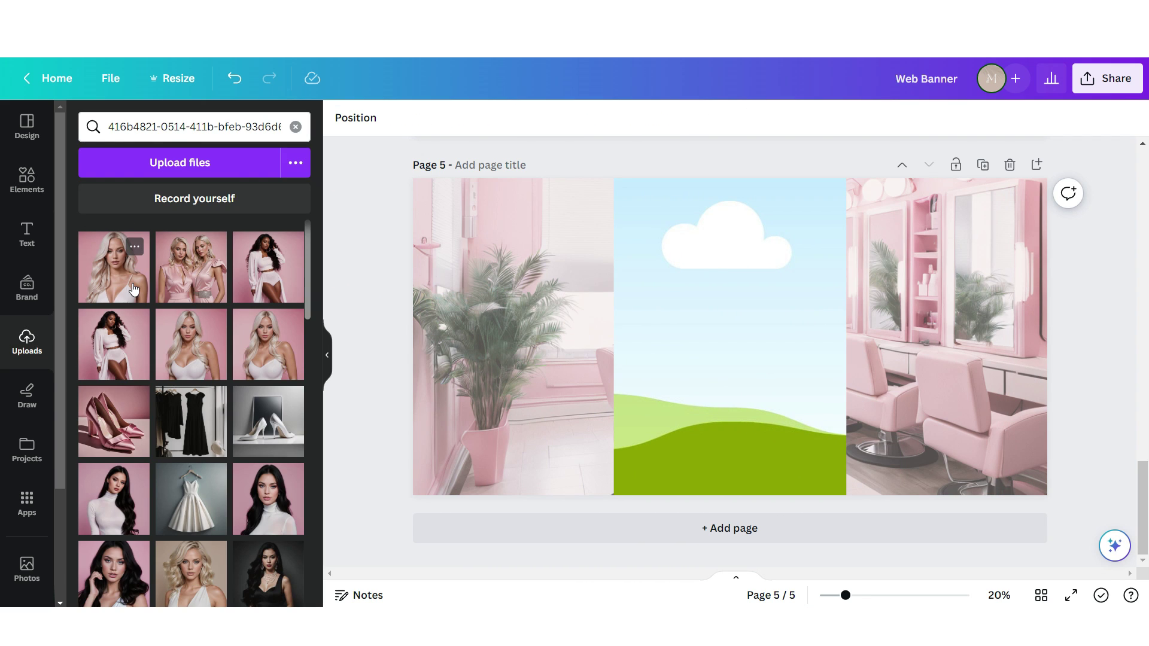
drag(133, 289, 608, 285)
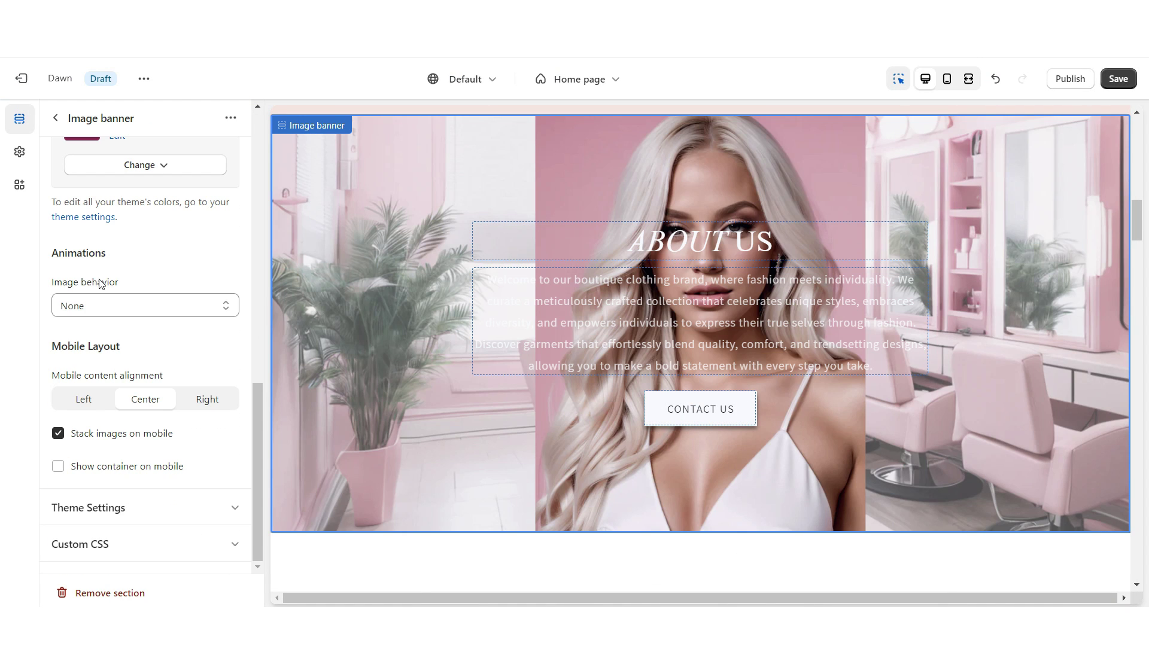
- Set the ABOUT US banner's image behavior and review the collage in the preview
click(89, 305)
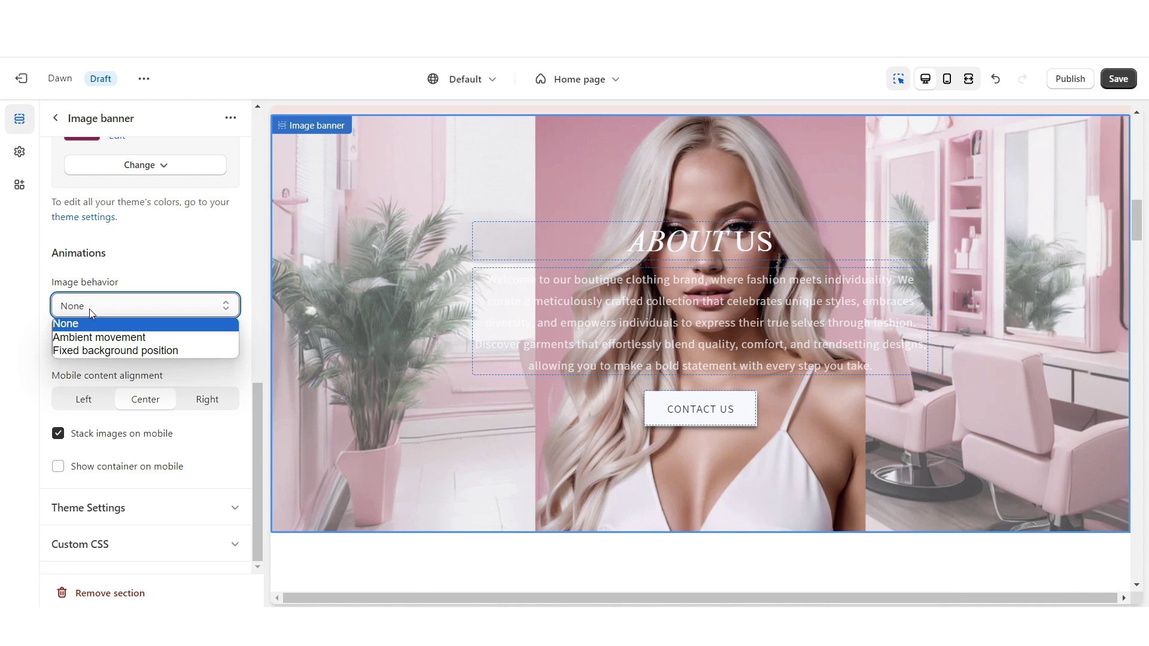
click(96, 351)
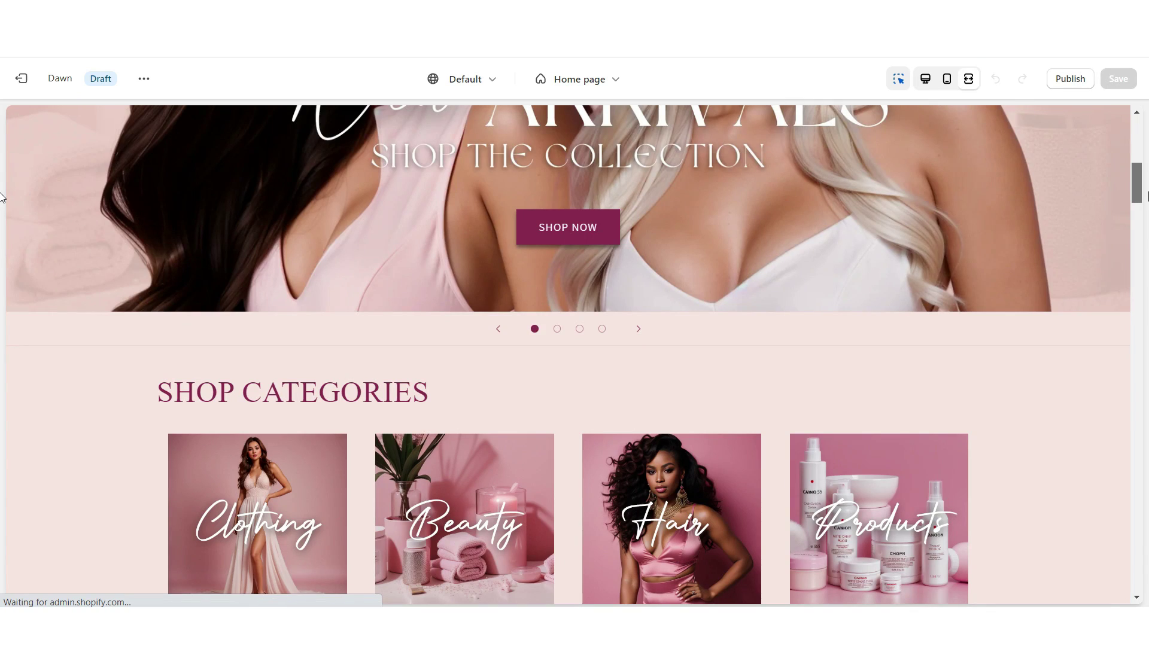
scroll(2, 220, down, 7)
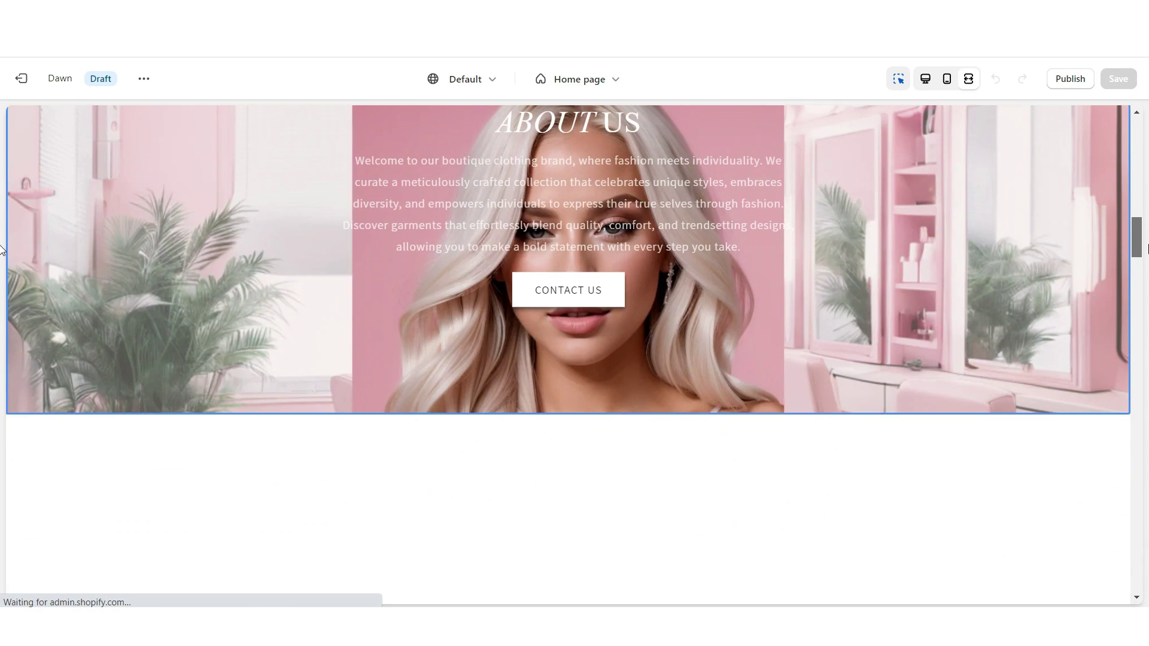
scroll(1, 245, up, 3)
scroll(2, 233, up, 2)
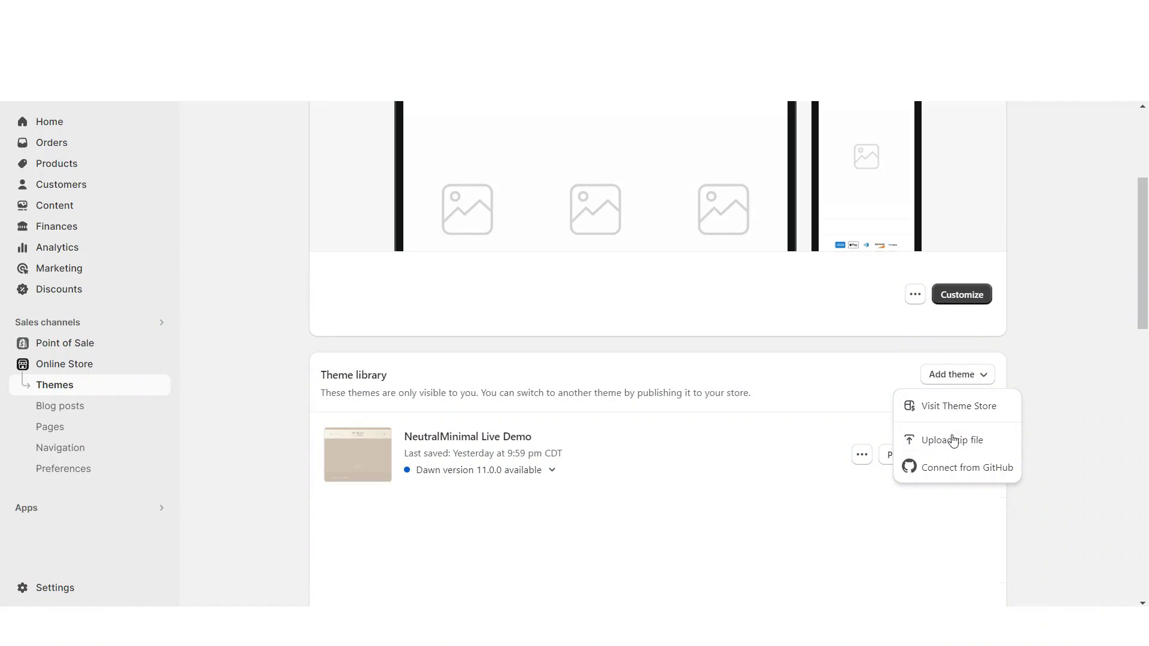
- Upload ShopifyThemeTemplate.zip as a new theme from a zip file
click(953, 441)
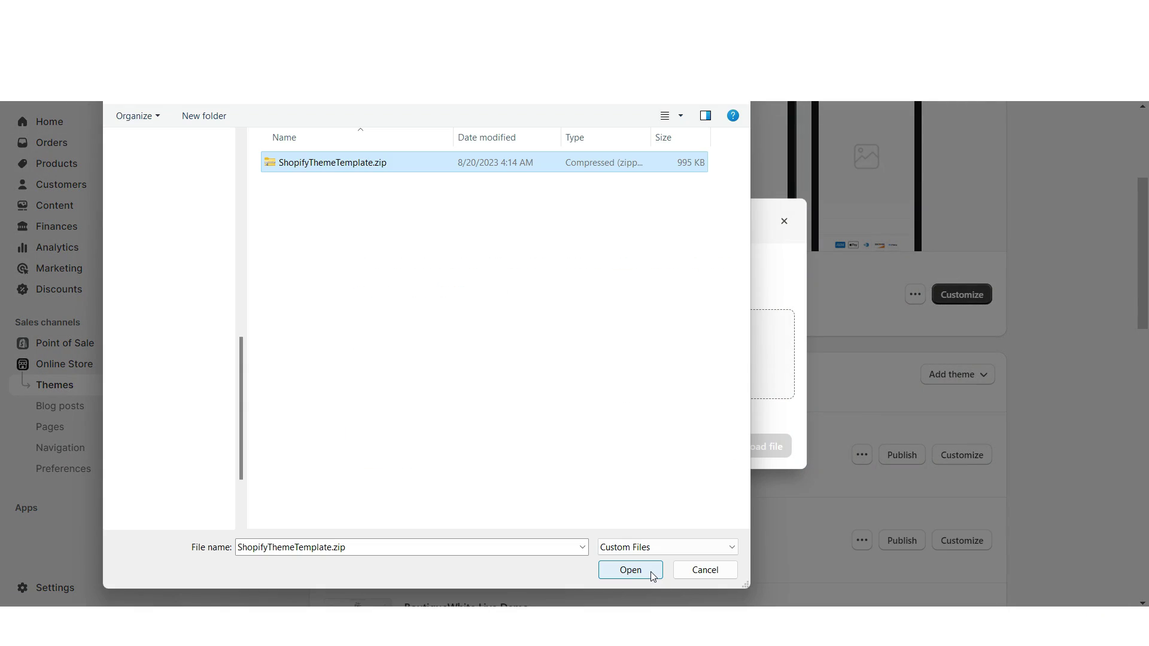
click(651, 574)
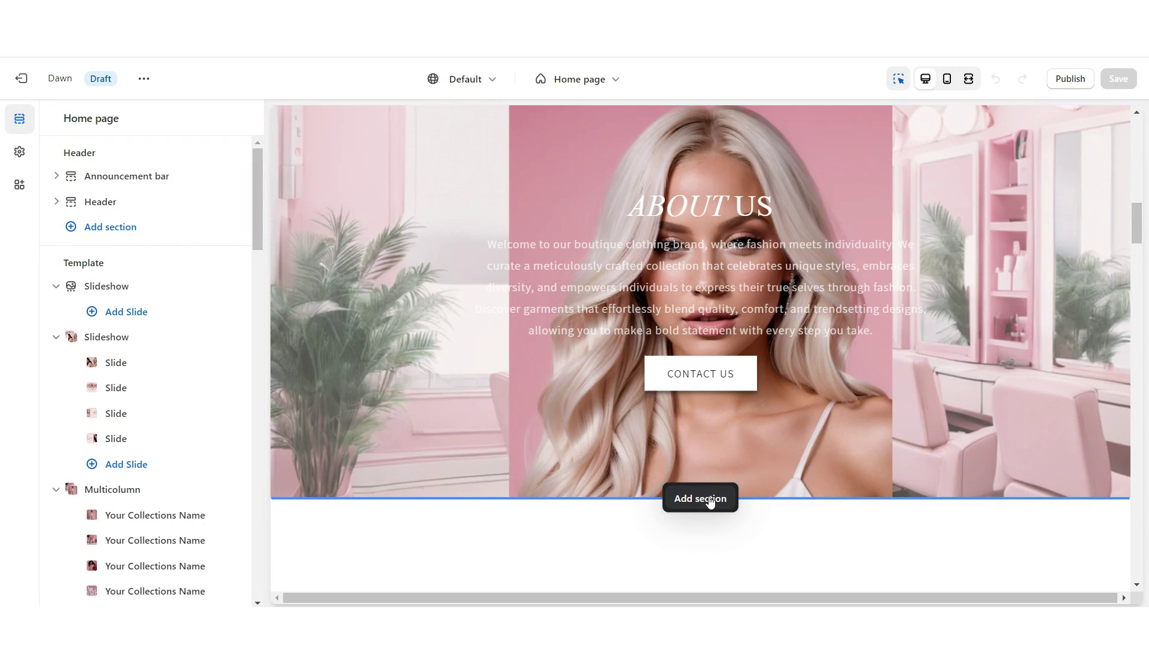
- Add a centred Multicolumn section with no button label and no secondary background
click(700, 499)
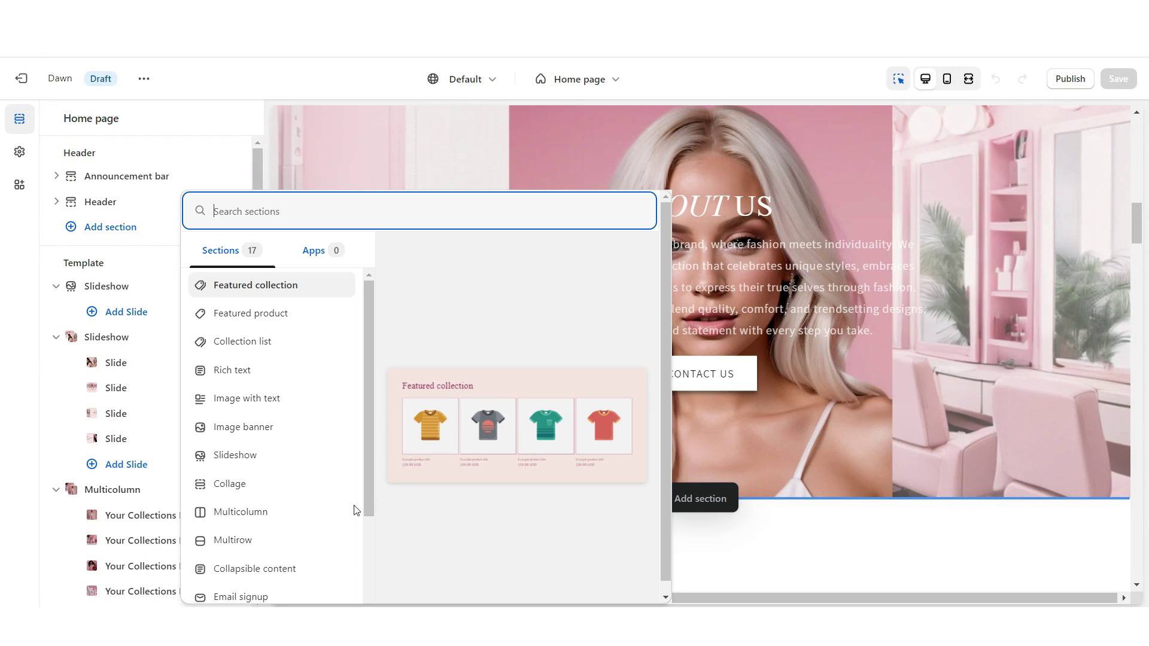
click(256, 510)
triple_click(91, 251)
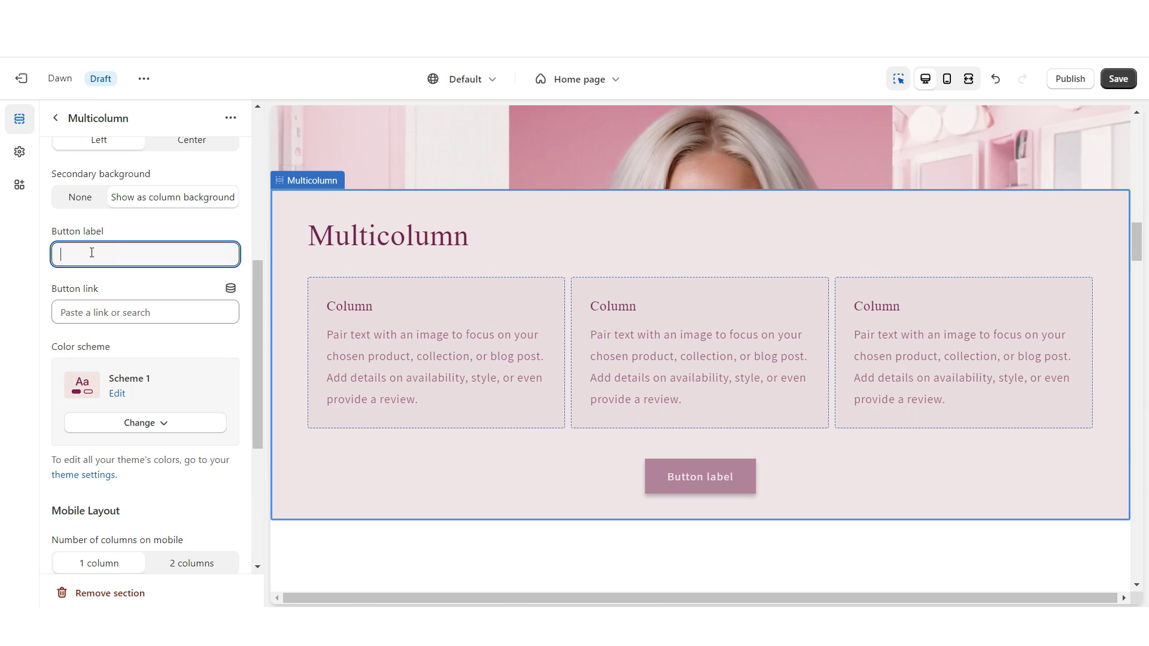
scroll(99, 446, up, 4)
click(94, 429)
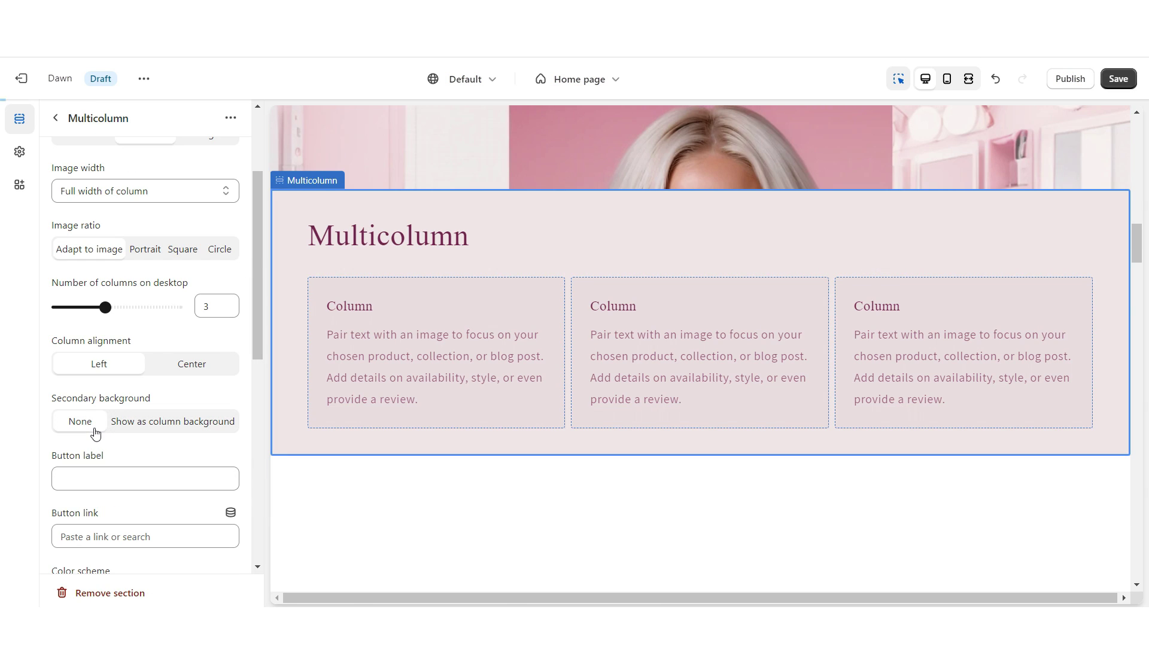
click(174, 366)
scroll(132, 299, up, 3)
- Remove the section heading and paste QUALITY INGREDIENTS as the first column heading
double_click(87, 220)
double_click(85, 326)
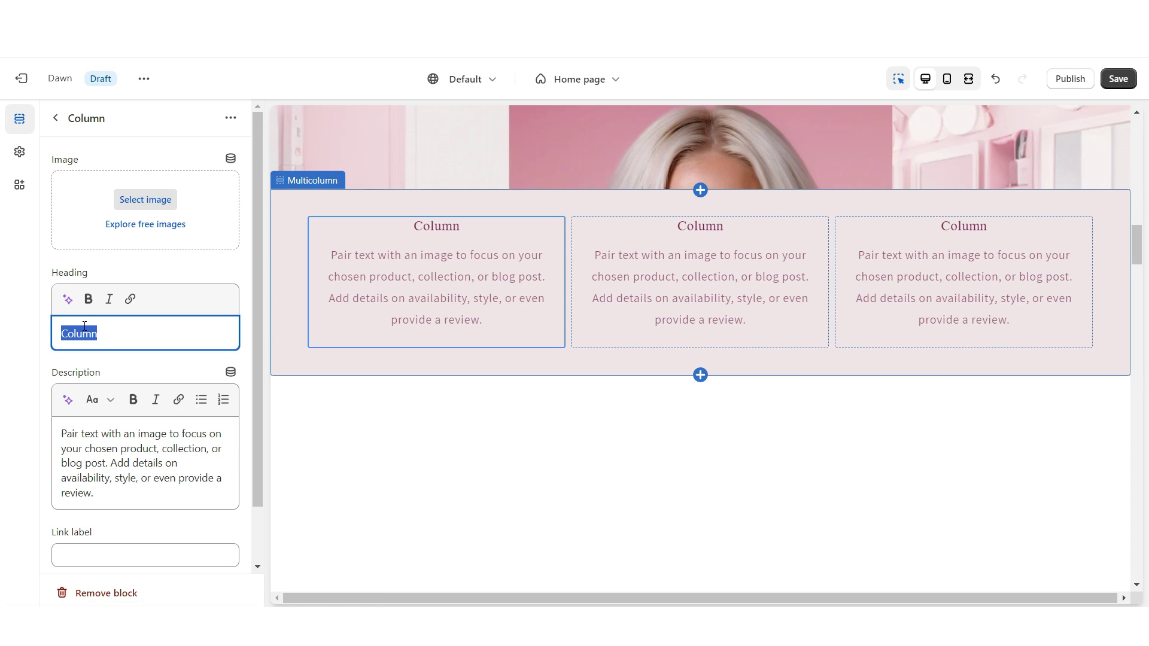
right_click(84, 328)
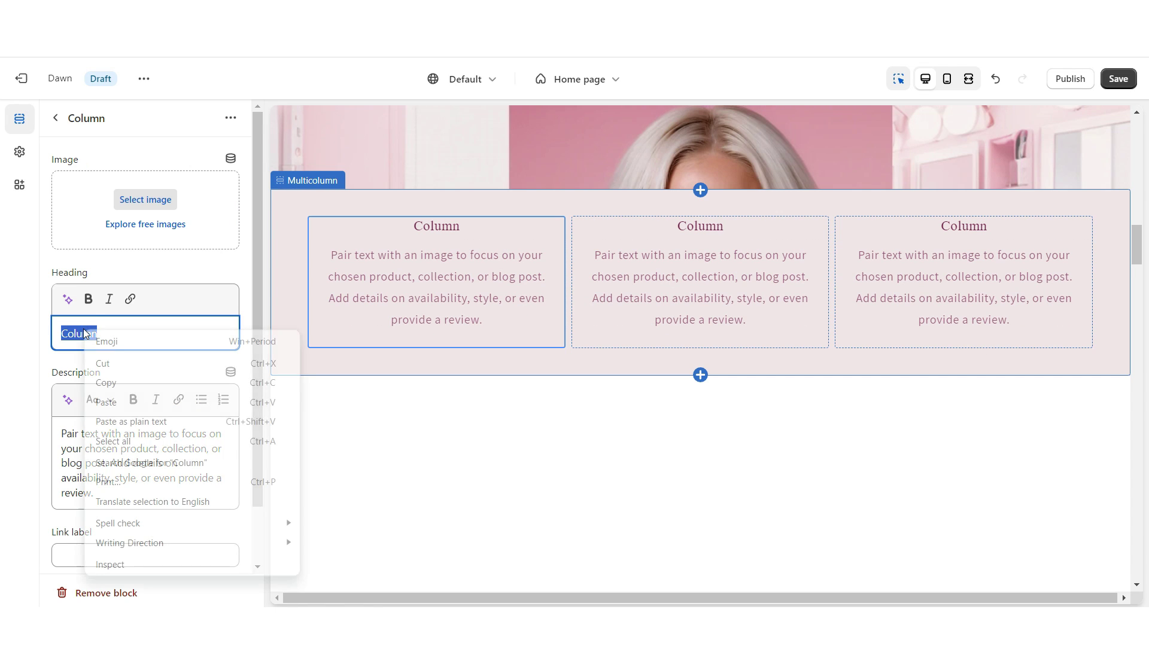
click(141, 405)
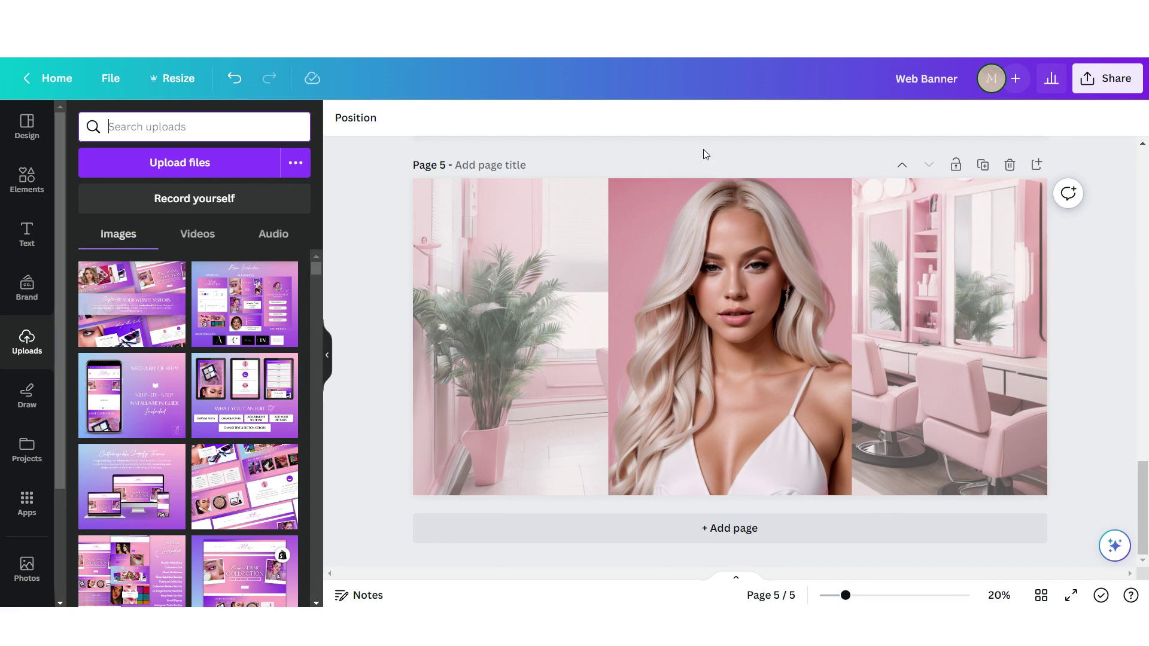
- Create a new page with an enlarged, centred white lipstick graphic in the maroon circle
click(1036, 165)
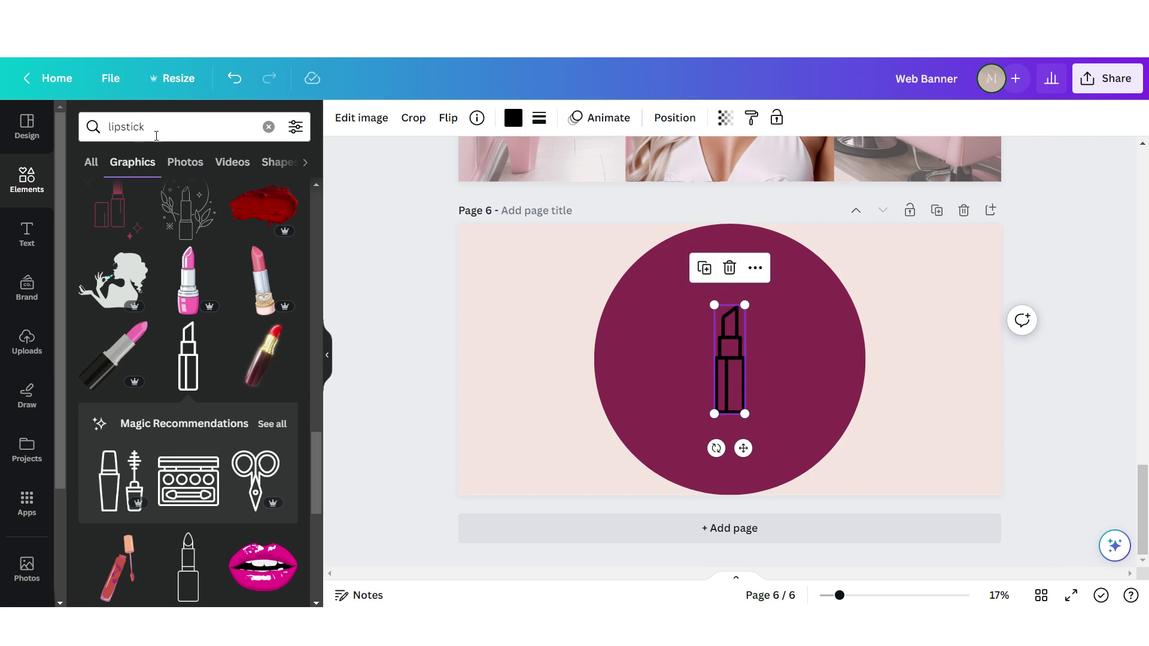
drag(724, 383, 694, 413)
drag(709, 336, 792, 272)
click(513, 118)
click(249, 205)
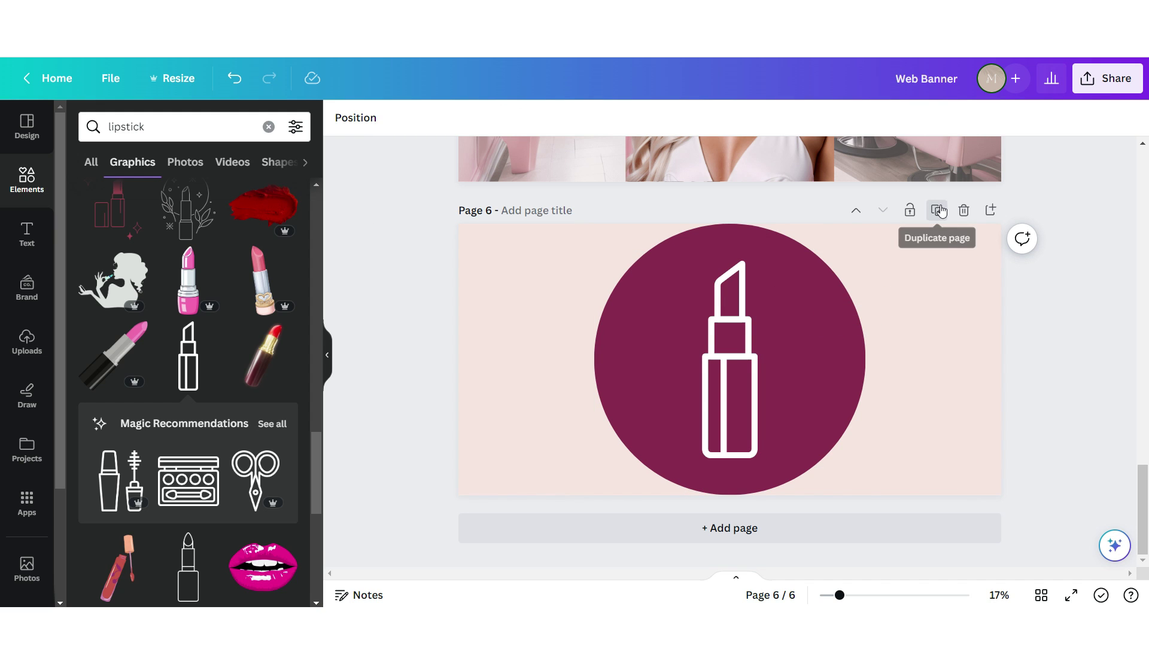
- Duplicate the icon page twice, centre the hanger graphic, and download pages 6–8 as PNGs
click(936, 210)
click(939, 210)
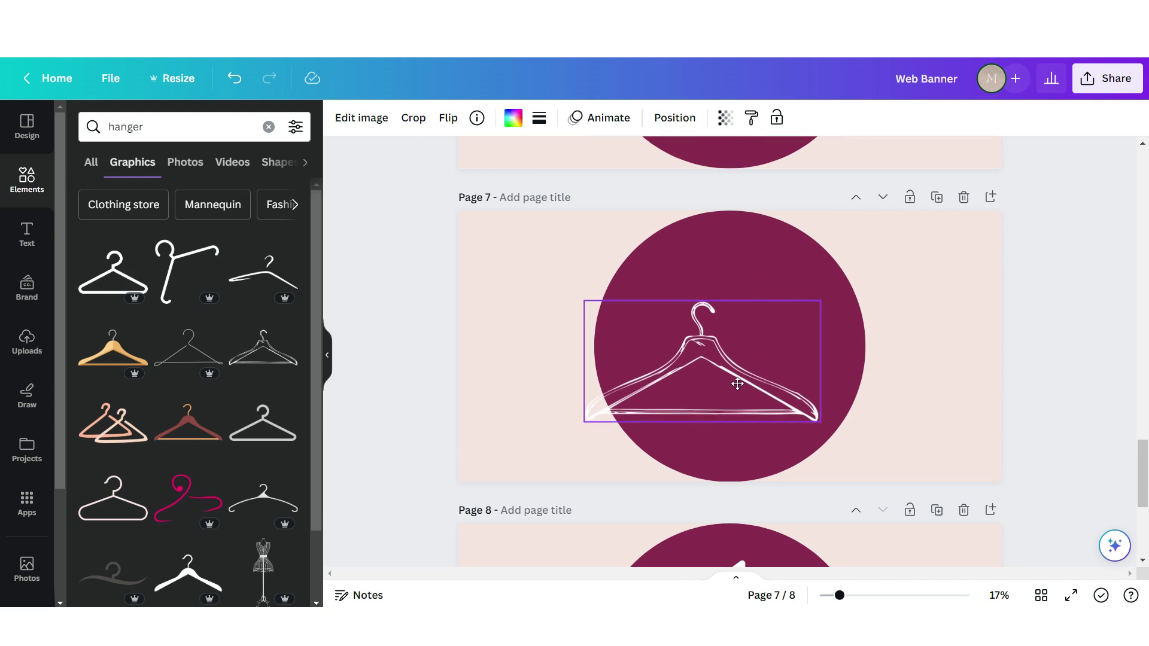
drag(737, 384, 767, 365)
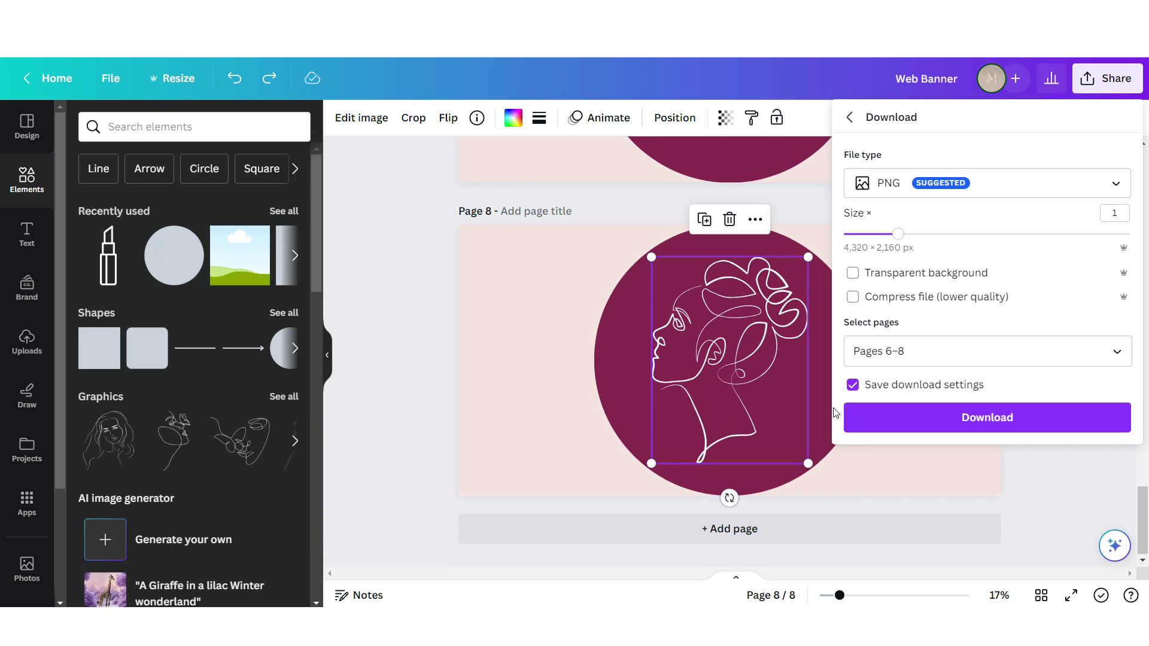
click(883, 418)
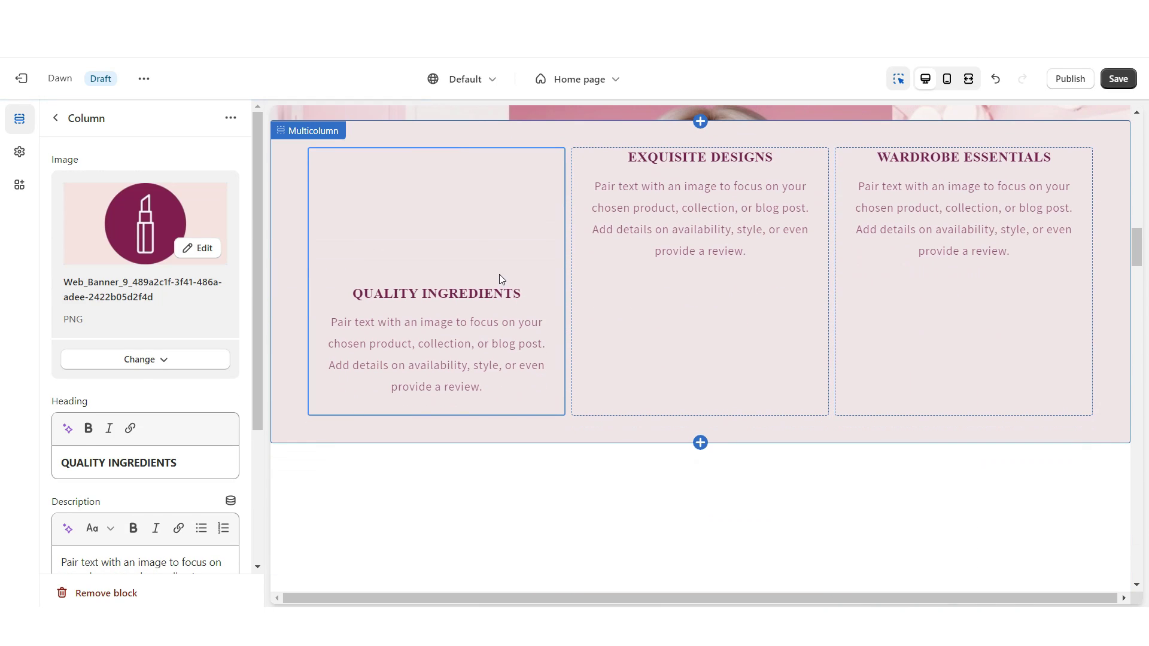
- Set the icon columns' image width to Half
click(281, 263)
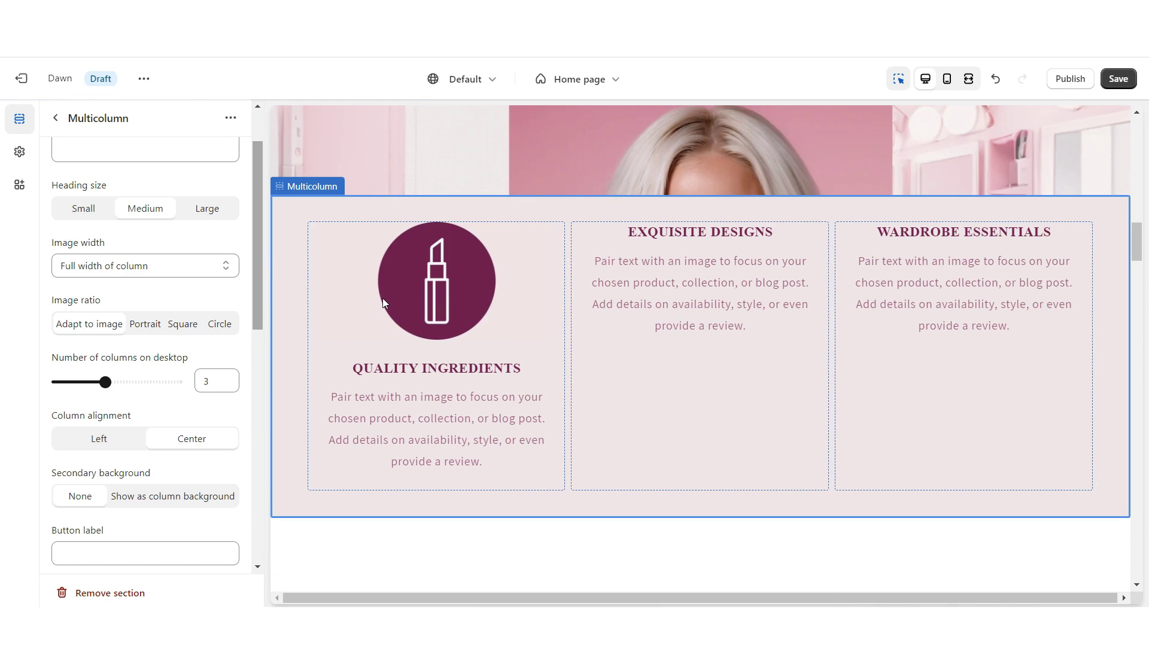
click(93, 269)
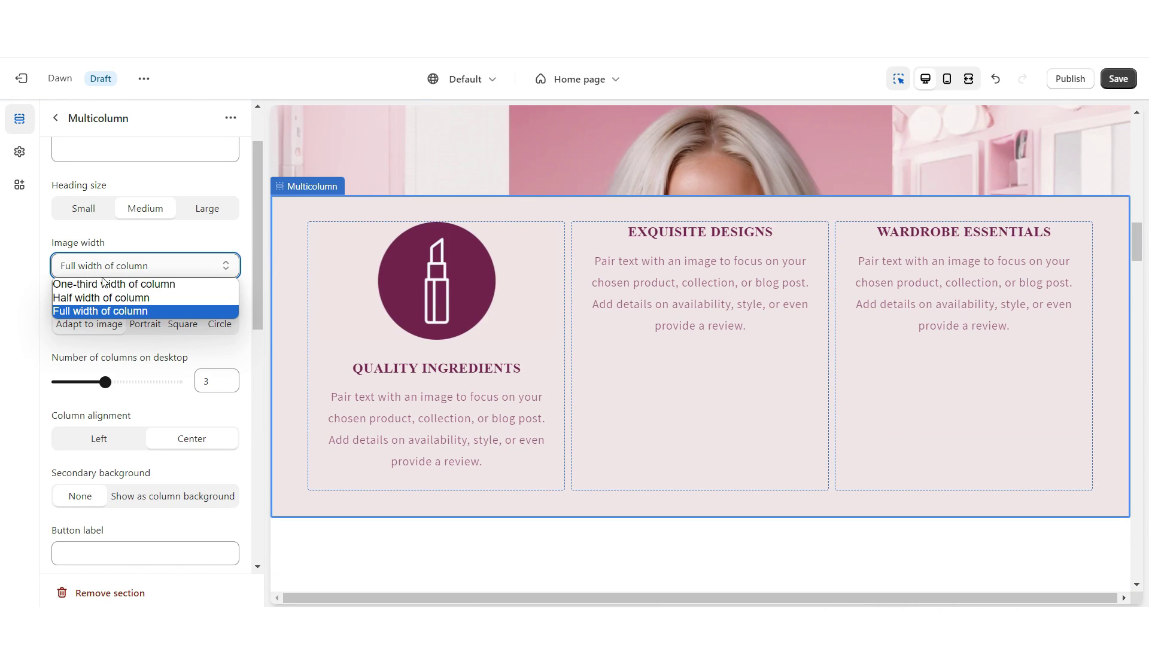
click(102, 298)
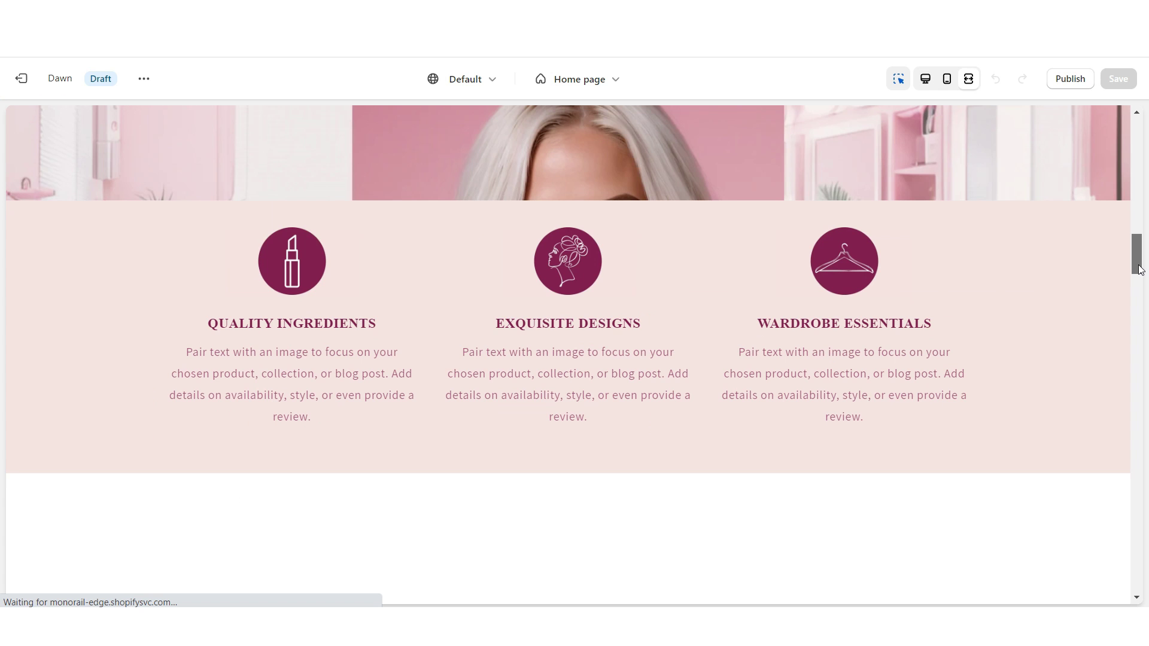
mouse_move(1140, 269)
mouse_down()
mouse_move(1141, 246)
mouse_move(1145, 265)
mouse_up()
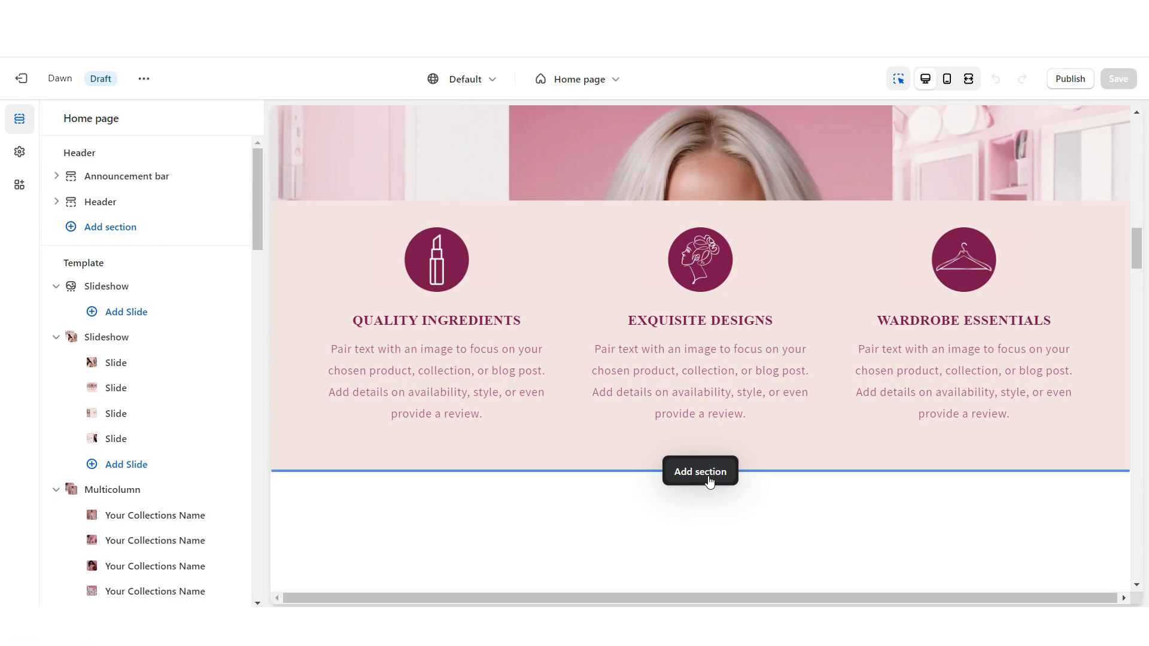
- Add a Featured collection section headed SHOP BESTSELLERS ✧
click(701, 472)
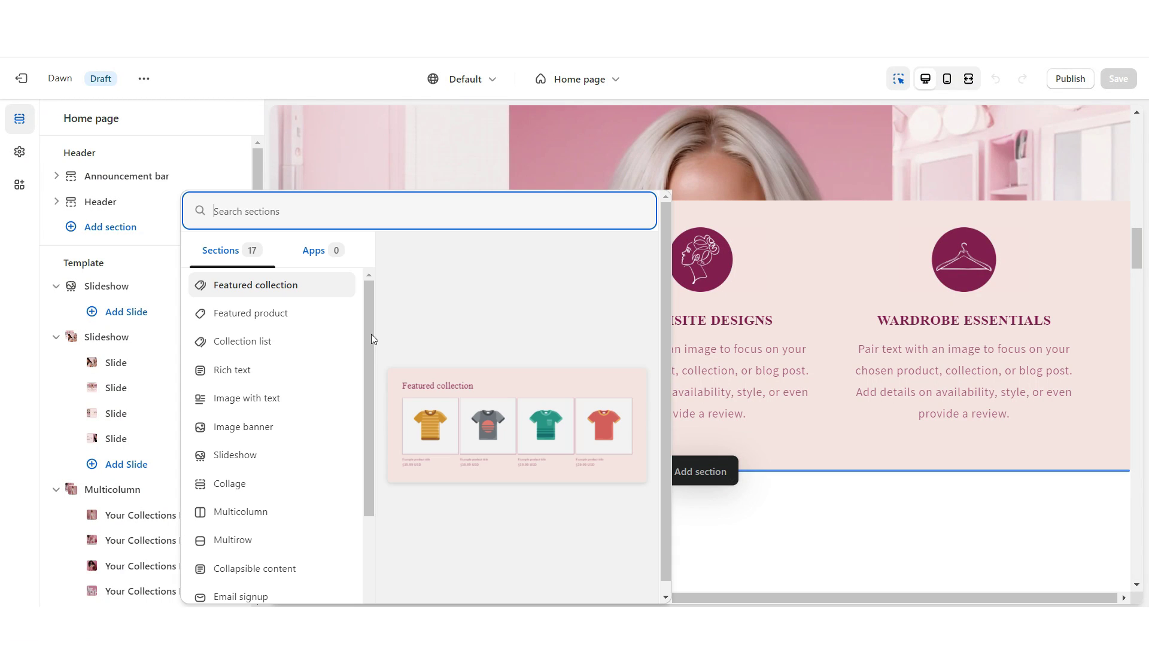
click(277, 286)
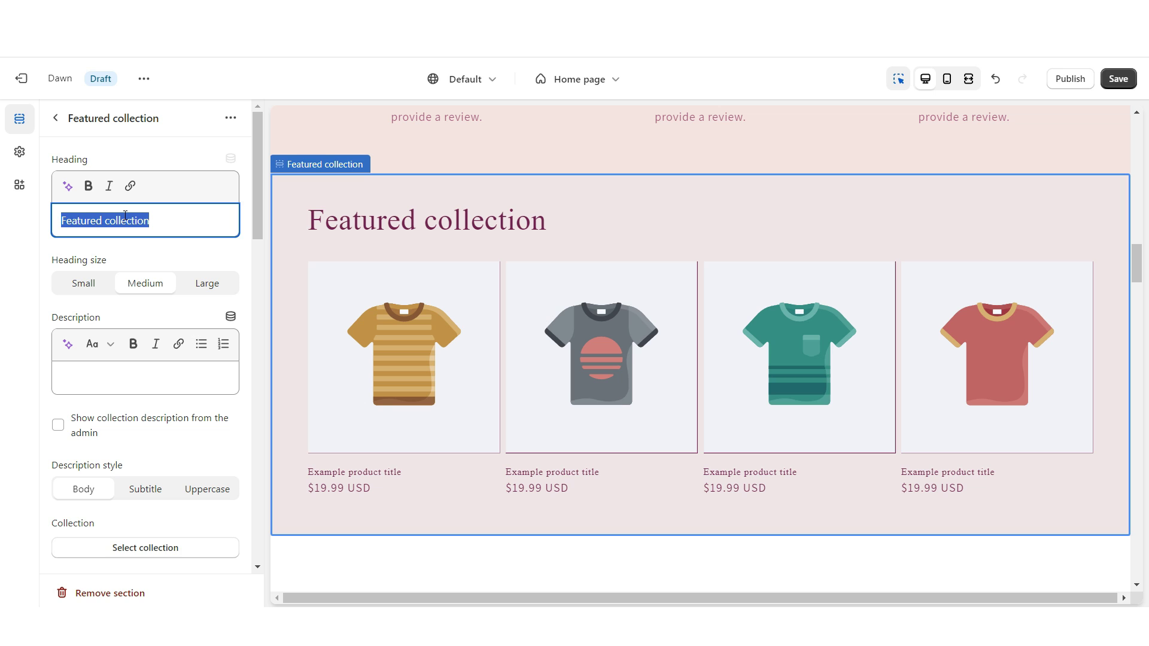
right_click(126, 219)
click(146, 289)
scroll(175, 320, down, 4)
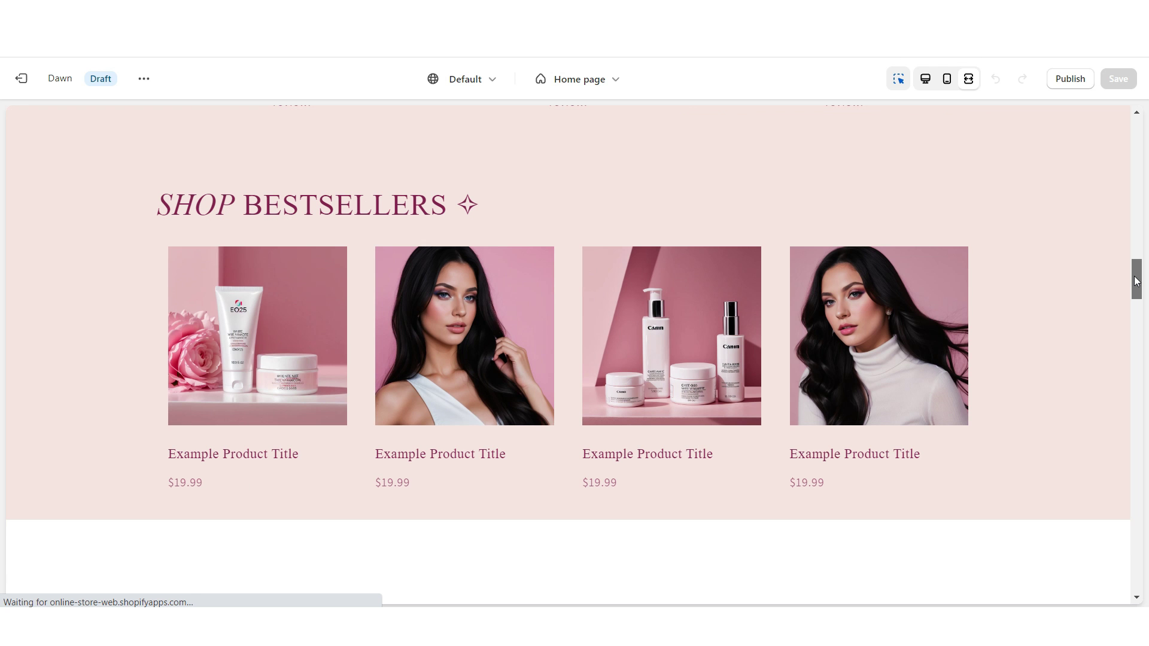
- Scroll the preview to the SHOP BESTSELLERS row showing skincare and model product photos
mouse_move(1136, 281)
mouse_down()
mouse_move(1139, 257)
mouse_move(1138, 290)
mouse_up()
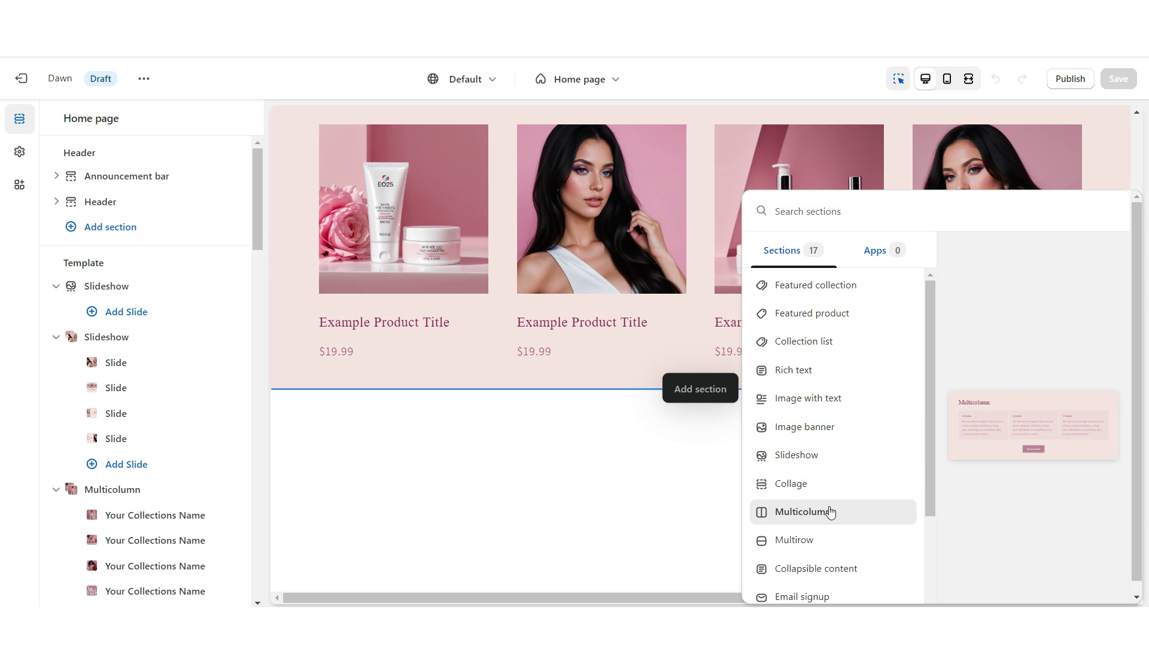
- Add a centred Multicolumn section below the bestsellers with the button label cleared
click(802, 511)
click(100, 256)
key(BackSpace)
scroll(138, 293, up, 4)
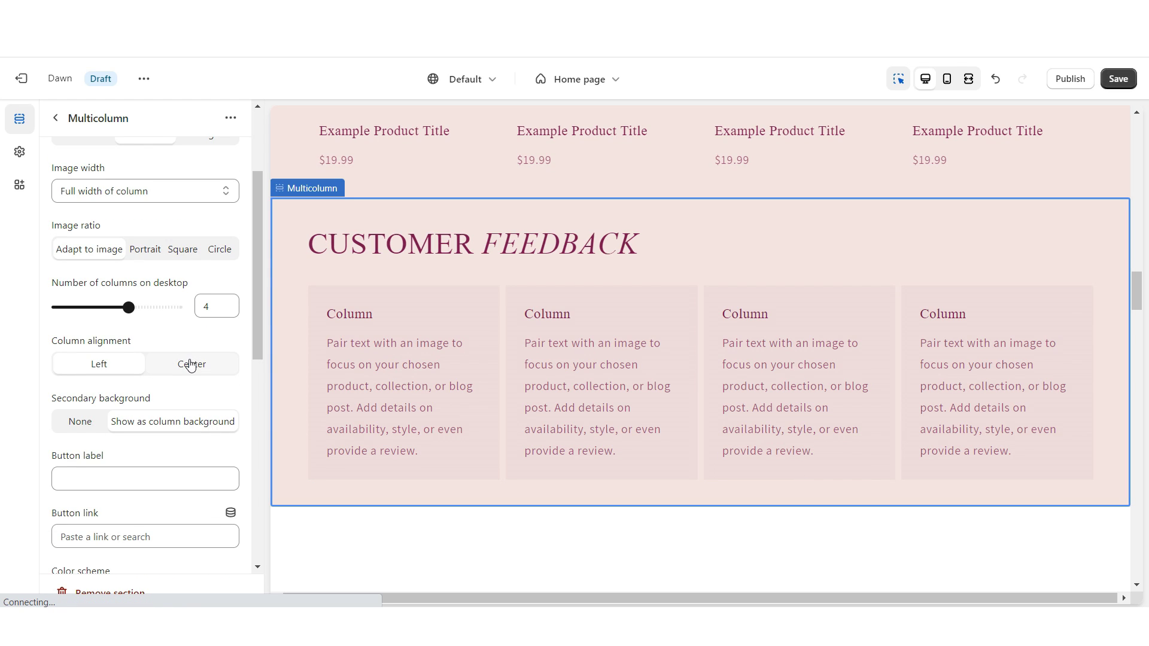
click(190, 365)
- Give the first column a ★★★★★ heading and the customer review as its description
click(354, 363)
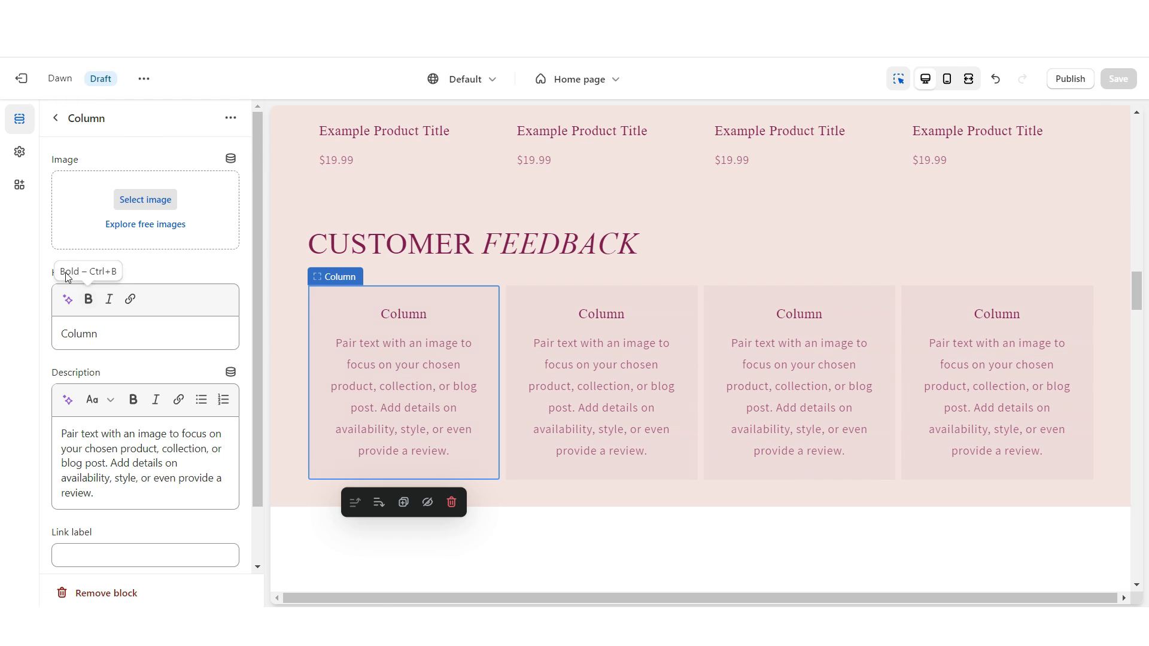
double_click(86, 336)
right_click(90, 336)
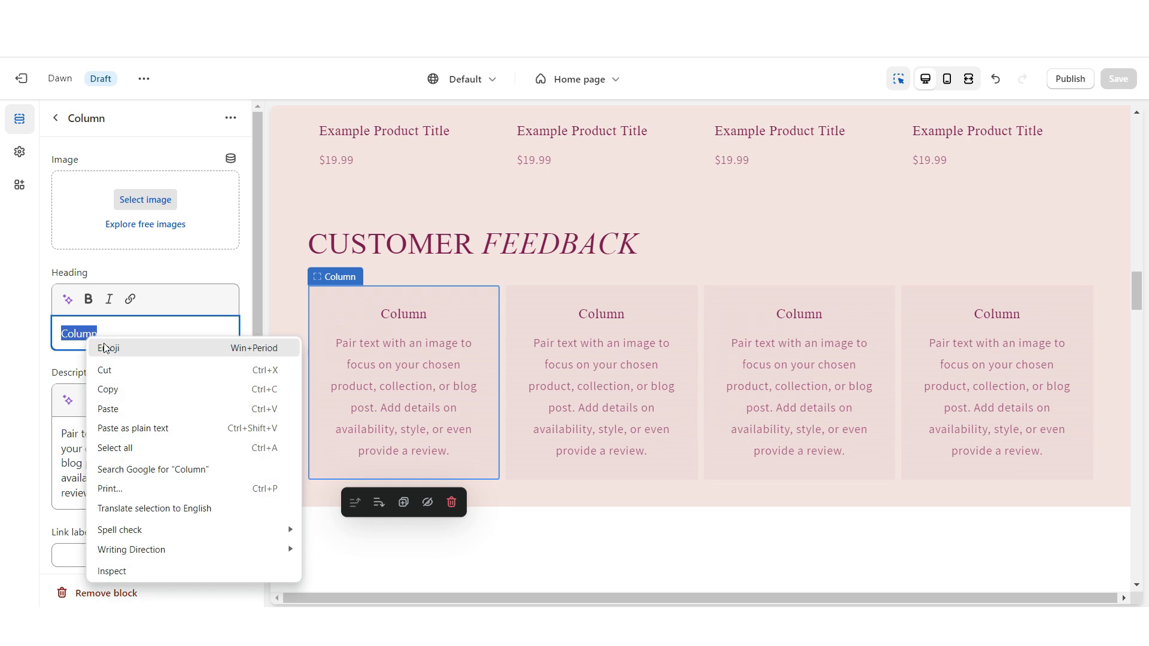
click(114, 405)
scroll(84, 339, down, 1)
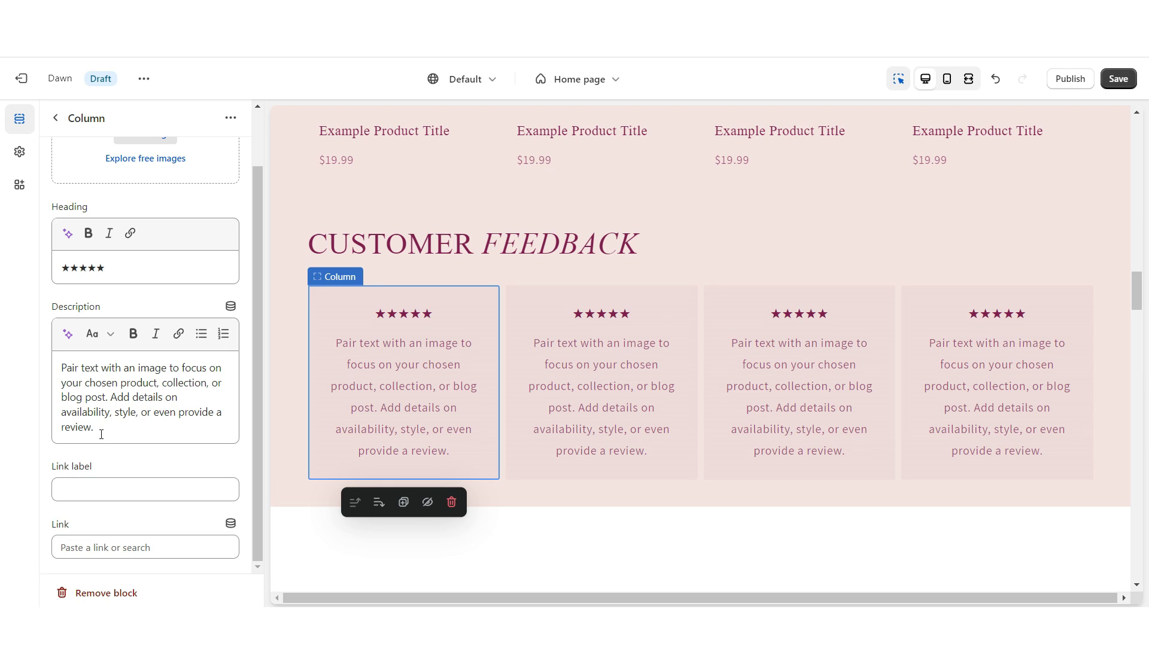
click(97, 349)
key(ctrl+a)
text(Excellent quality and fast shipping times! I'm in love with my product, I'll be shopping from here again. Allie Hall)
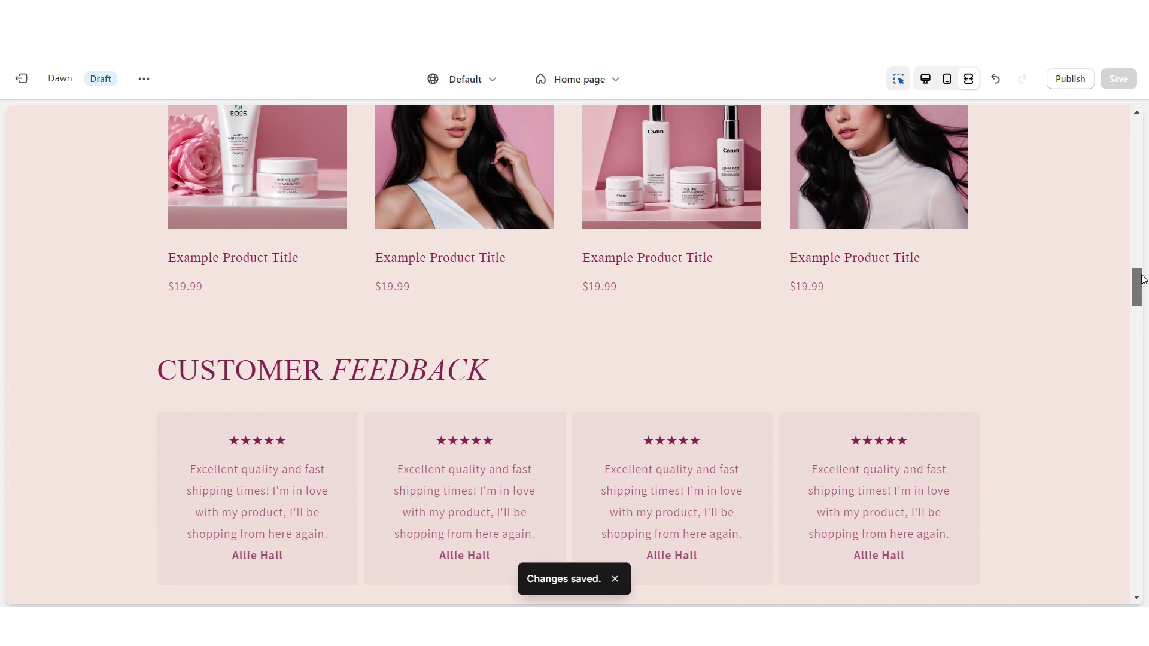
drag(1139, 285, 1145, 292)
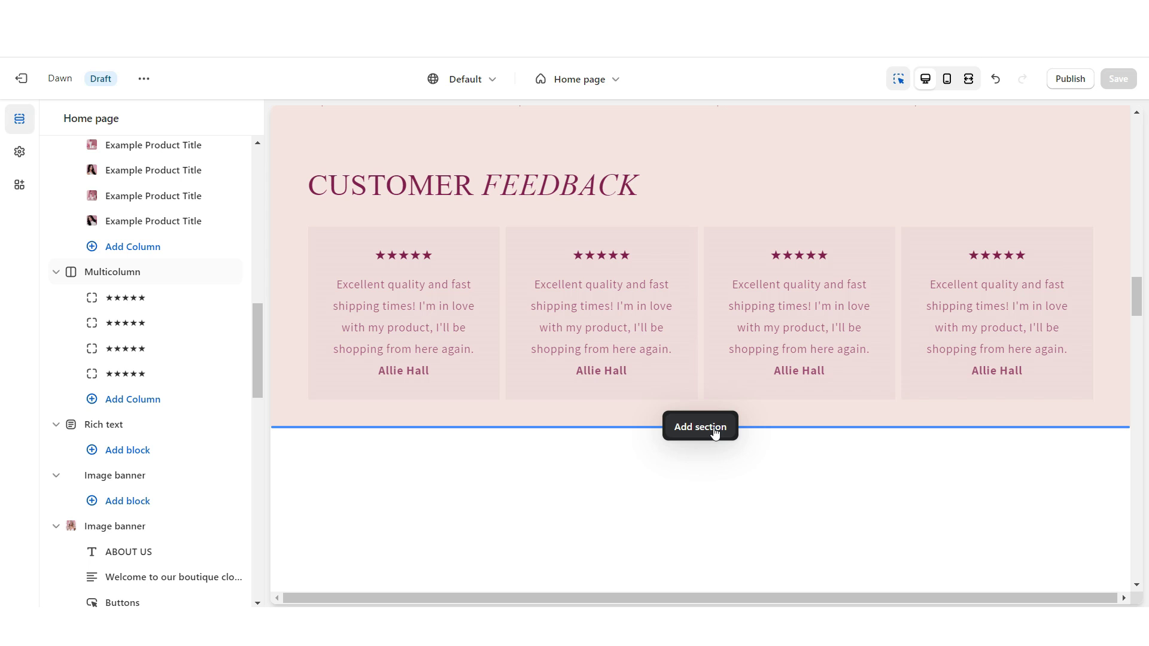
- Add an Image banner section with an outlined SHOP NOW button
click(715, 431)
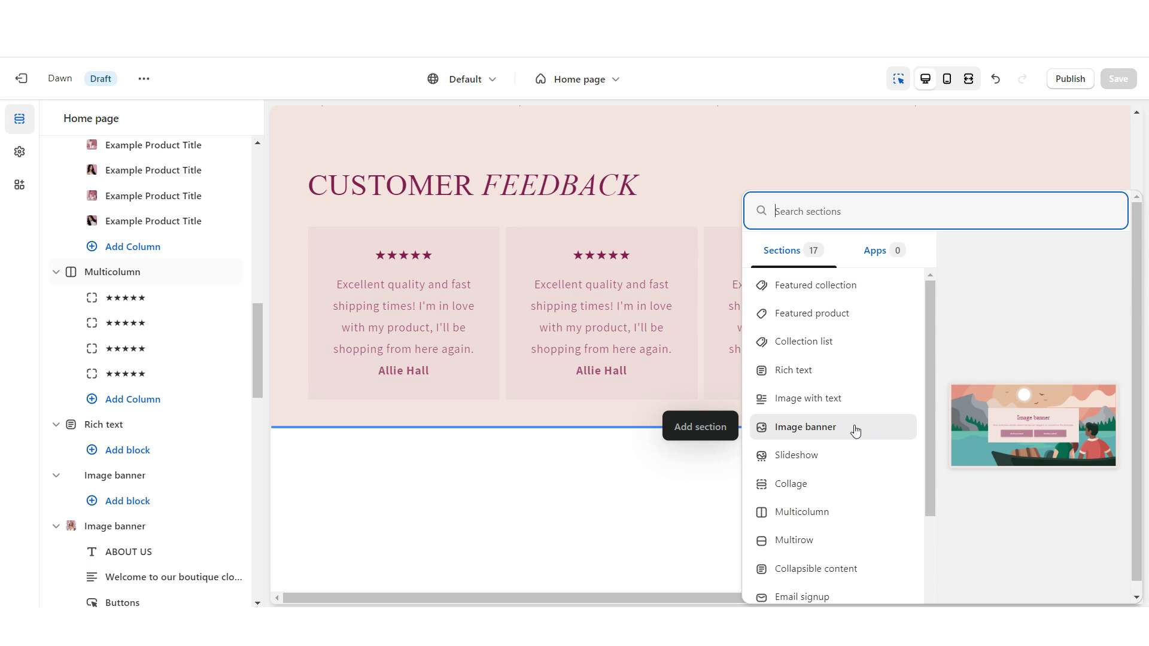
click(854, 431)
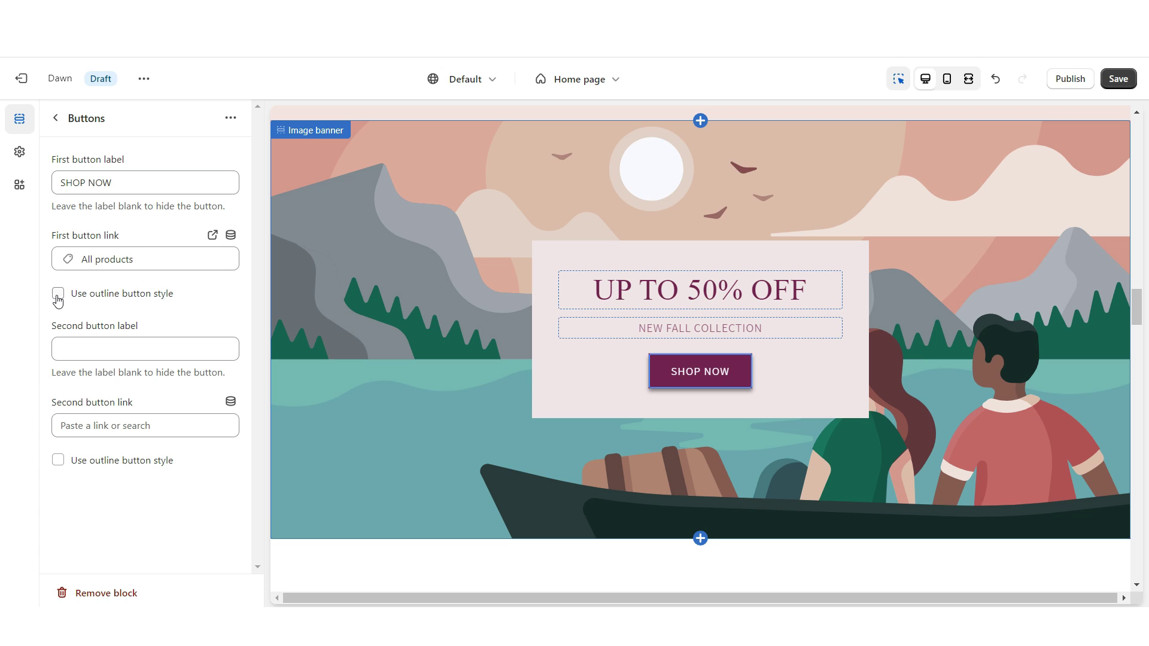
click(57, 294)
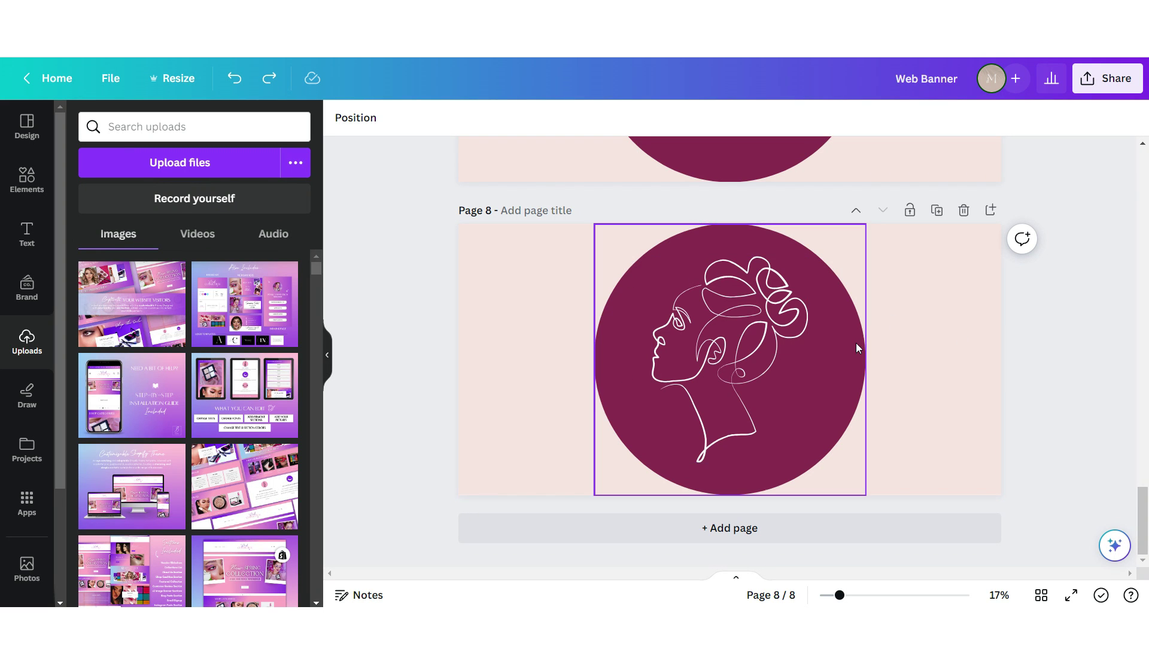
- On new page 9, place two image frames with purple squares behind them and drop in portraits
click(991, 210)
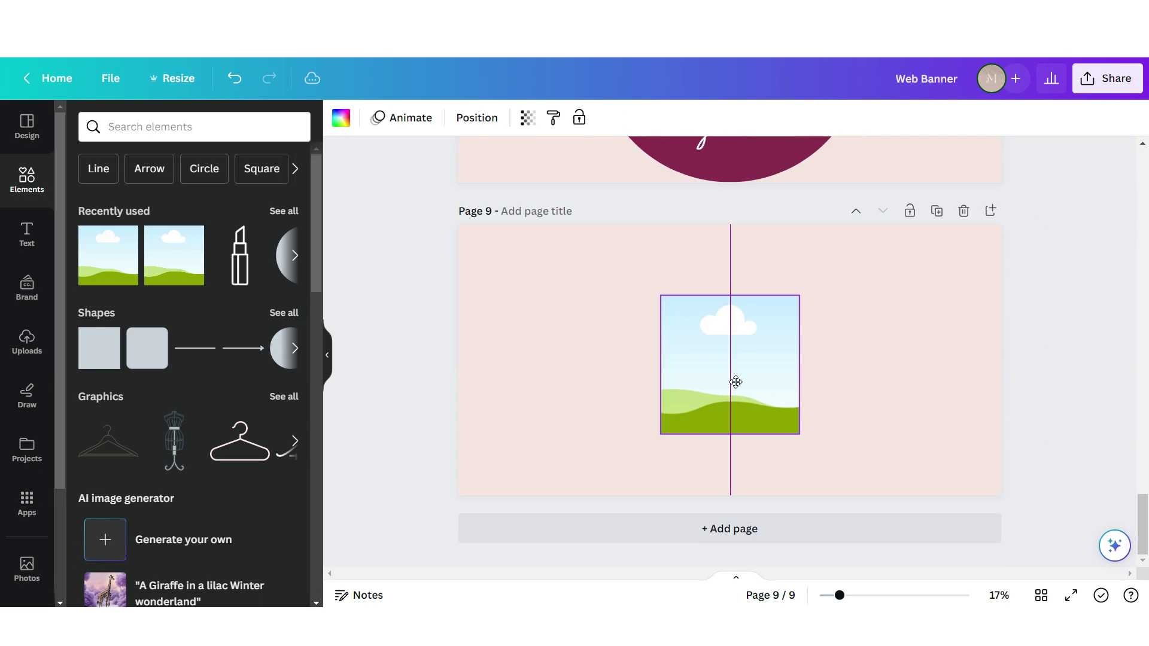
drag(736, 382, 571, 326)
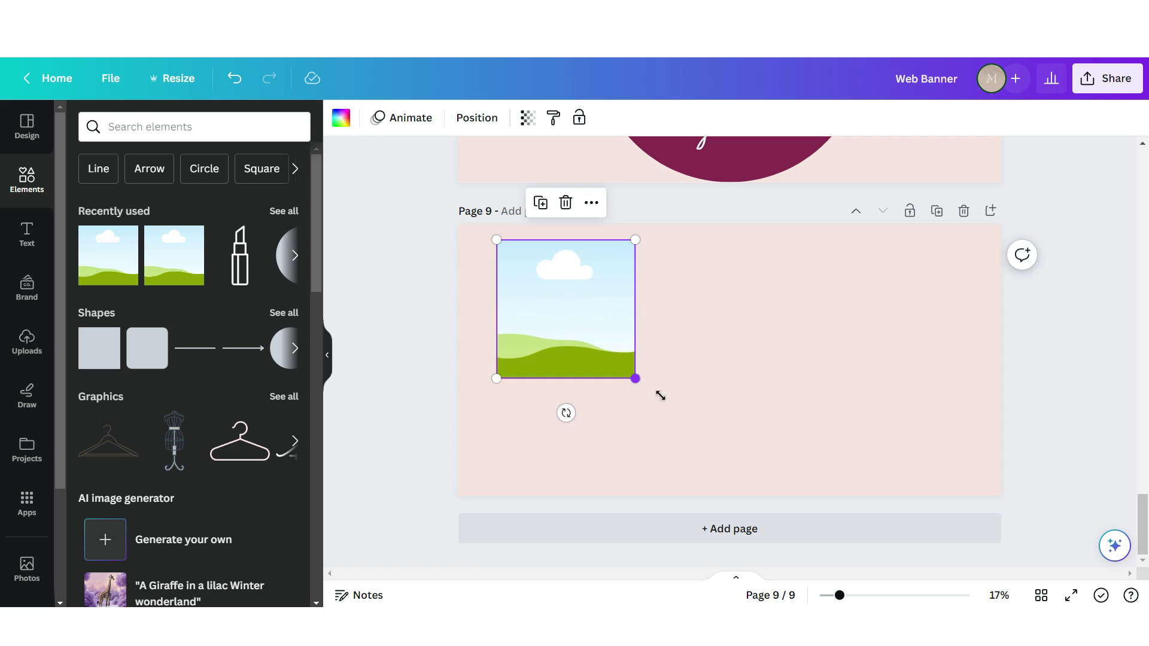
drag(637, 380, 721, 465)
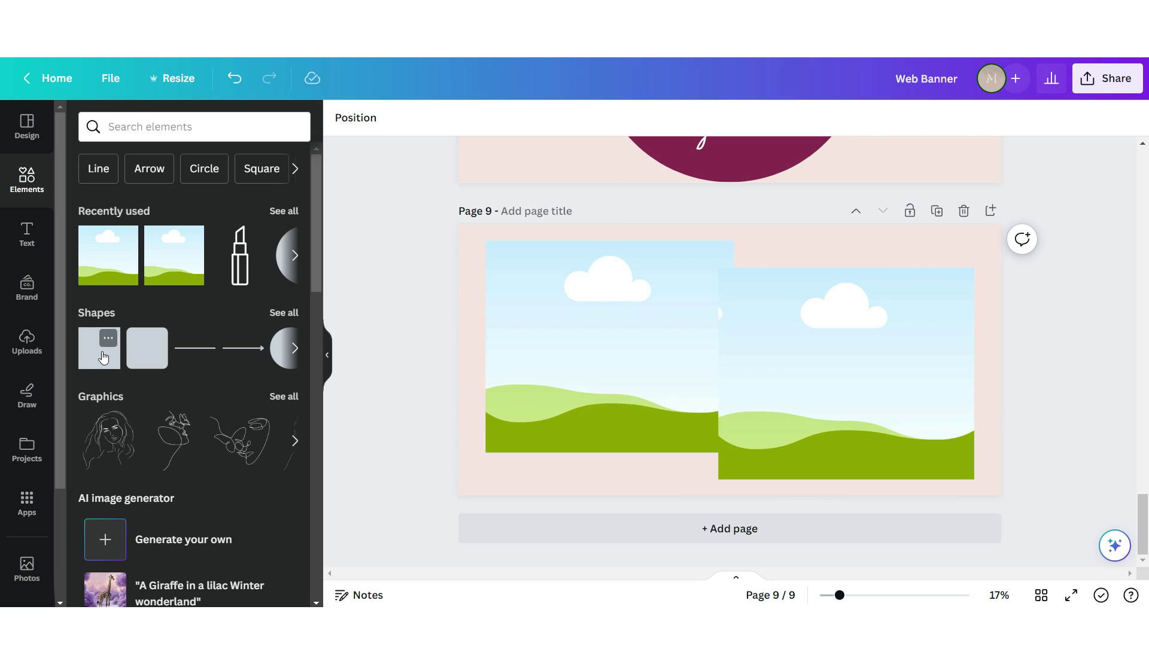
click(105, 357)
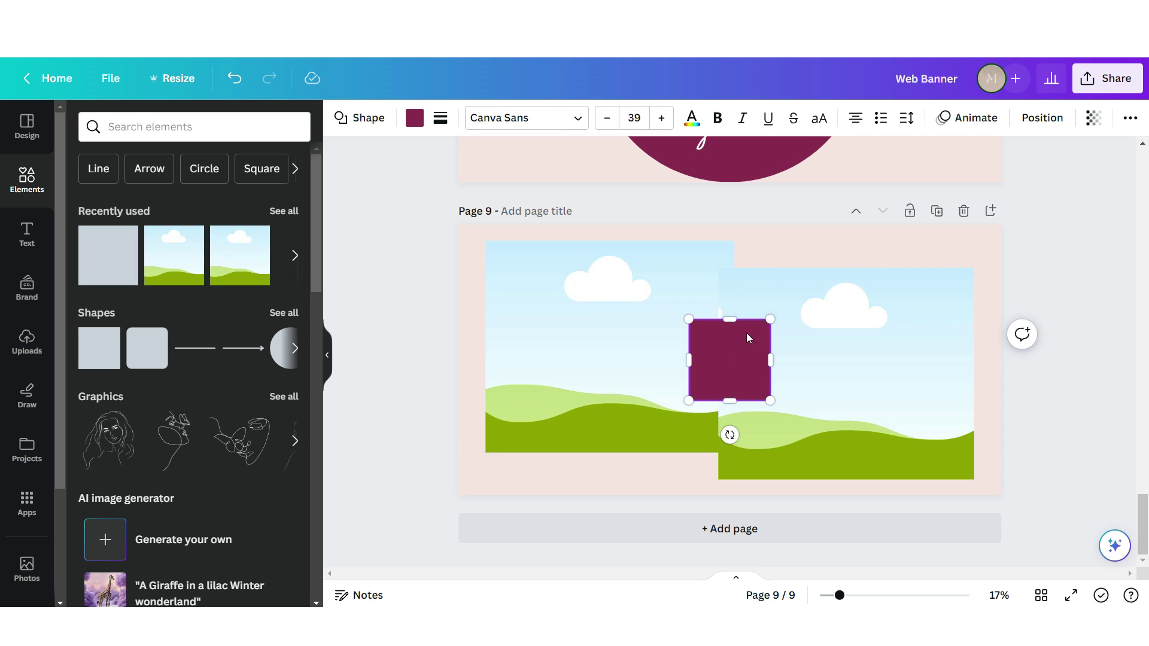
drag(737, 343, 544, 290)
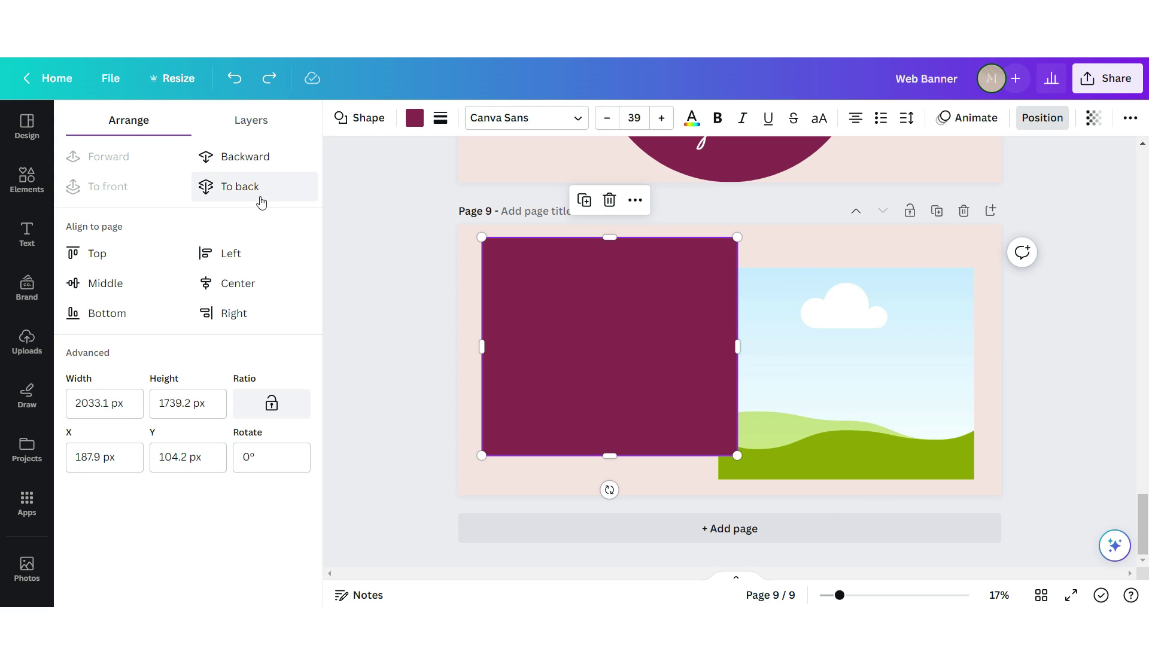
click(259, 190)
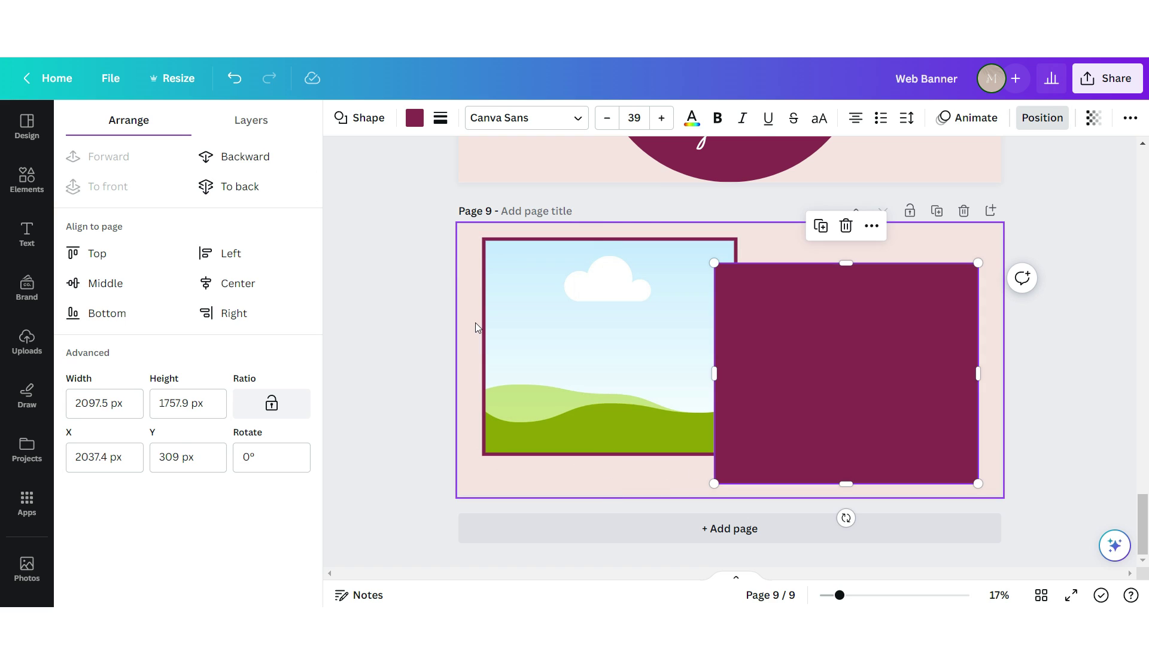
click(275, 172)
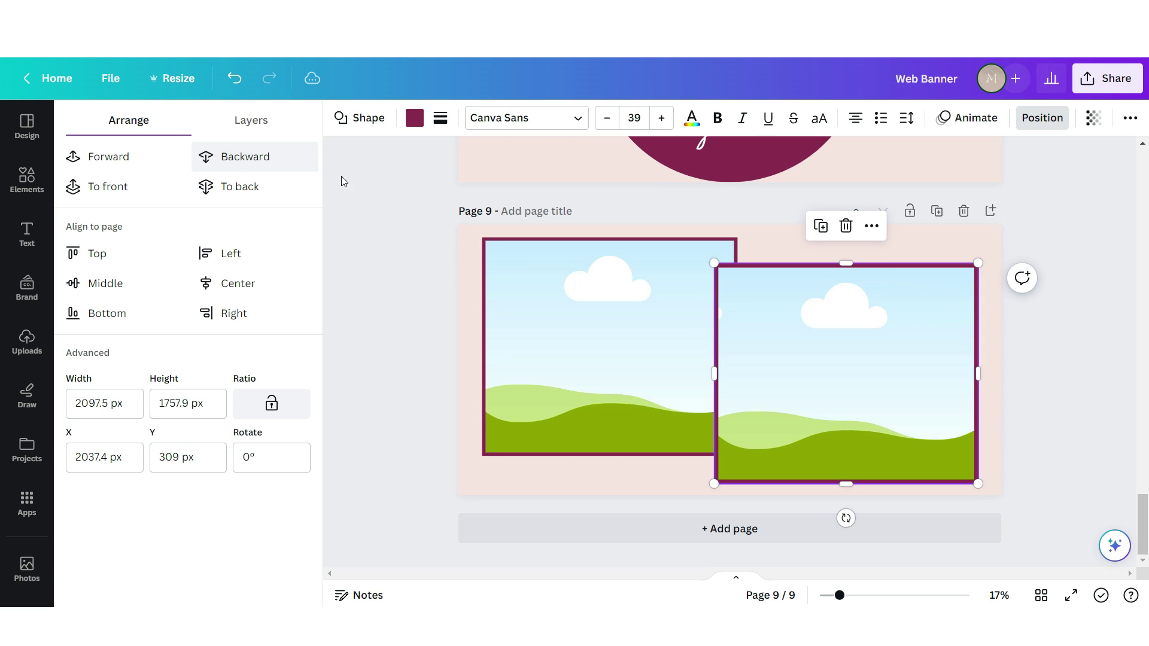
click(341, 176)
drag(123, 292, 562, 360)
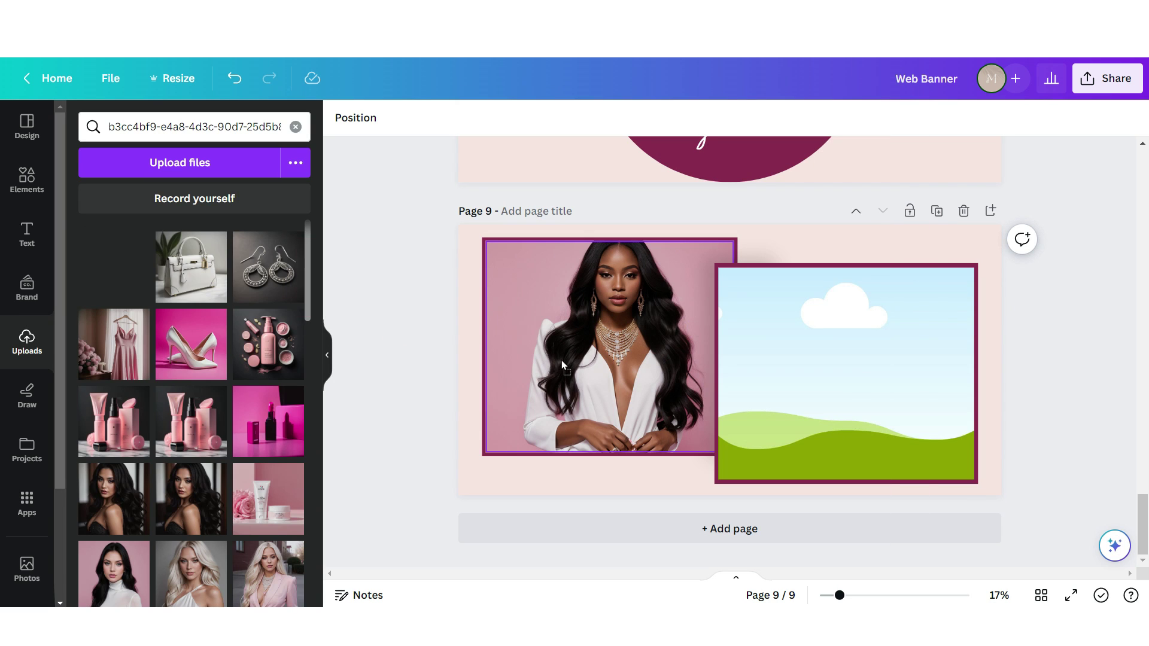
double_click(561, 361)
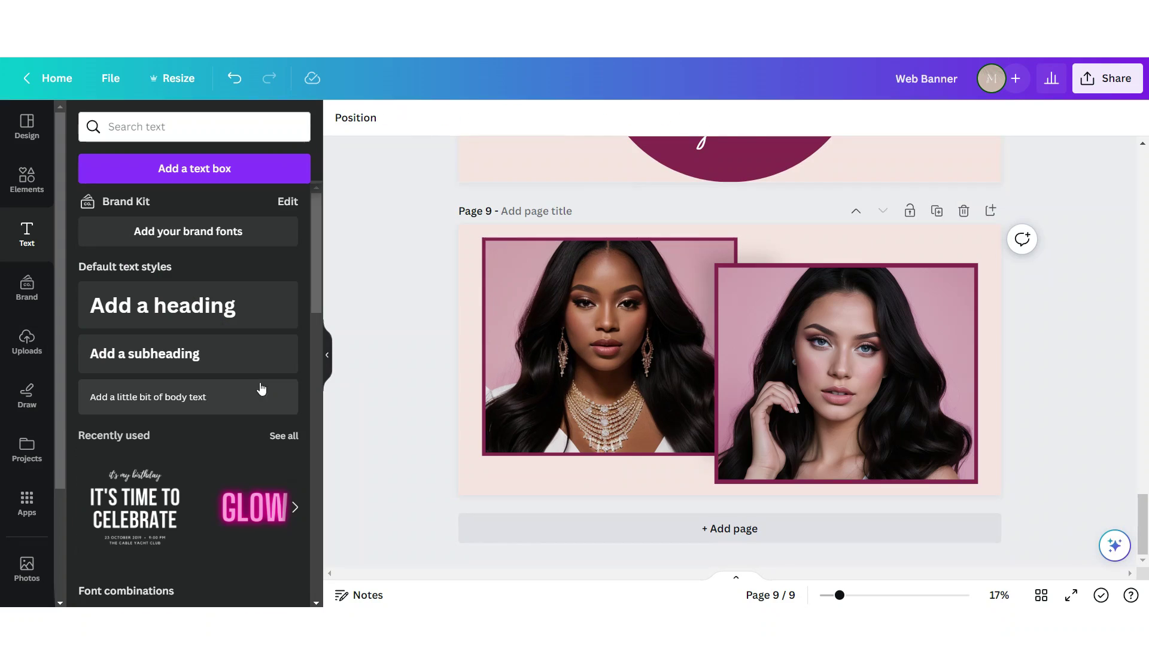
- Add two 'Shop The Sale!' titles in Beautifully Delicious Script with Lift, then download page 9 as PNG
click(197, 398)
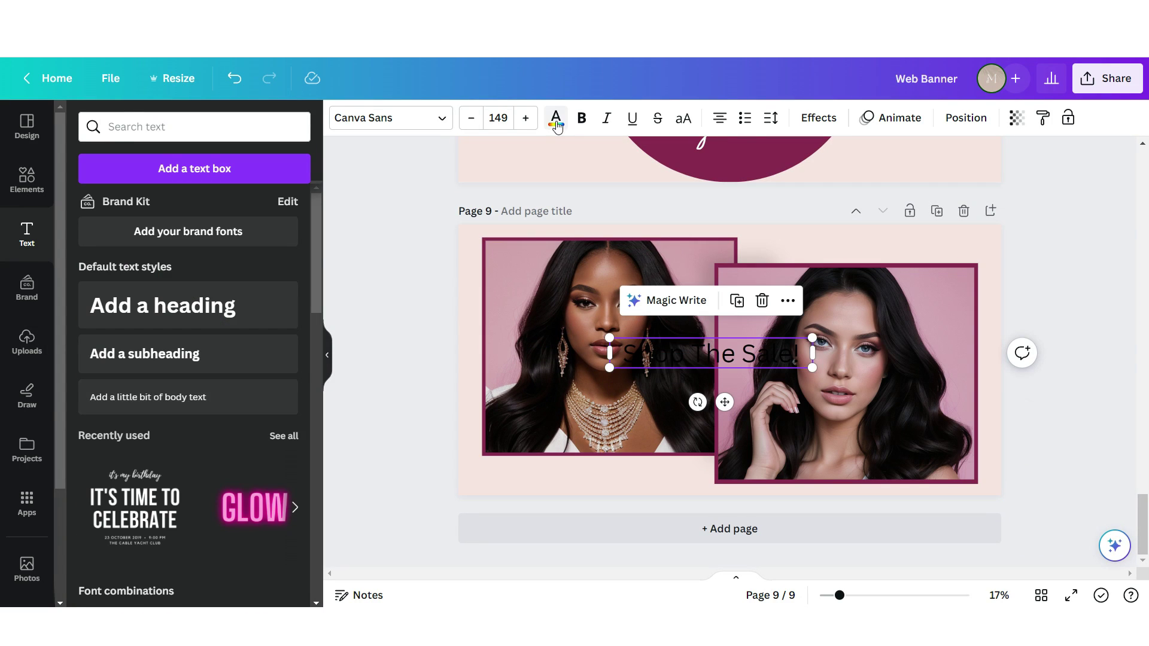
click(556, 117)
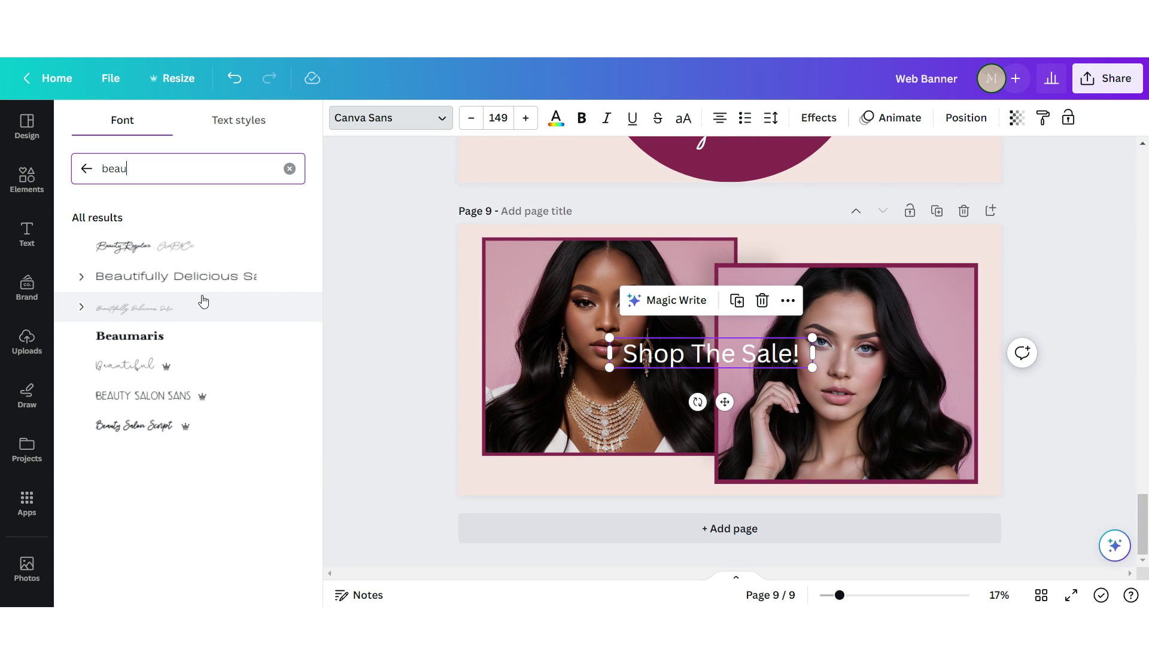
click(203, 302)
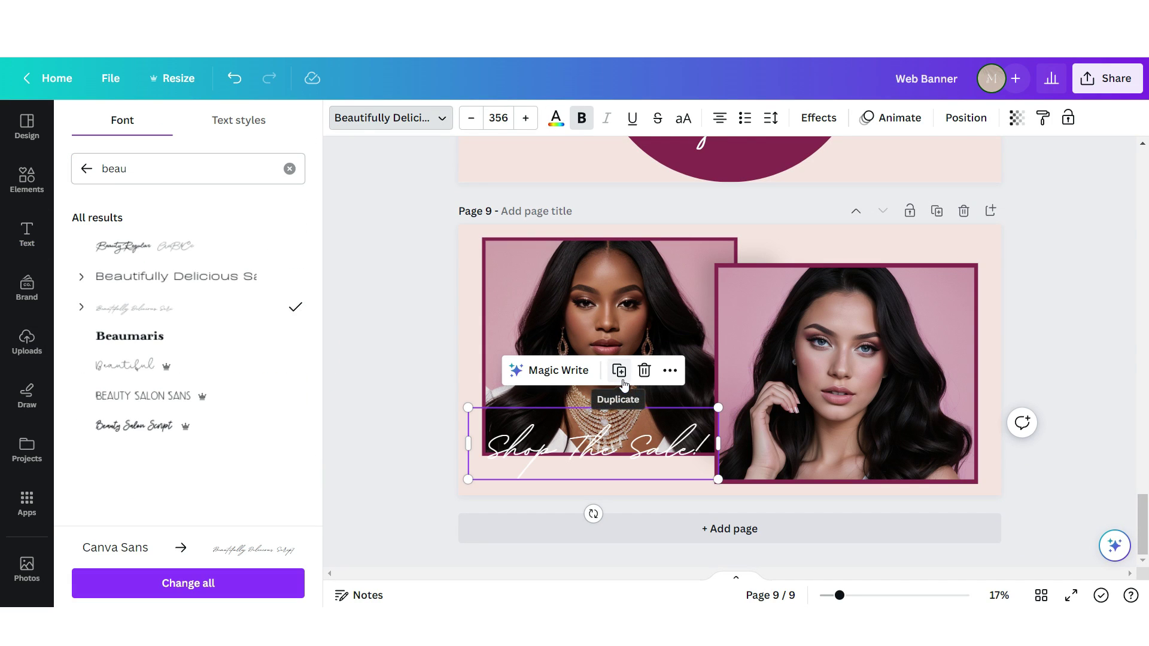
click(619, 371)
drag(528, 464, 672, 377)
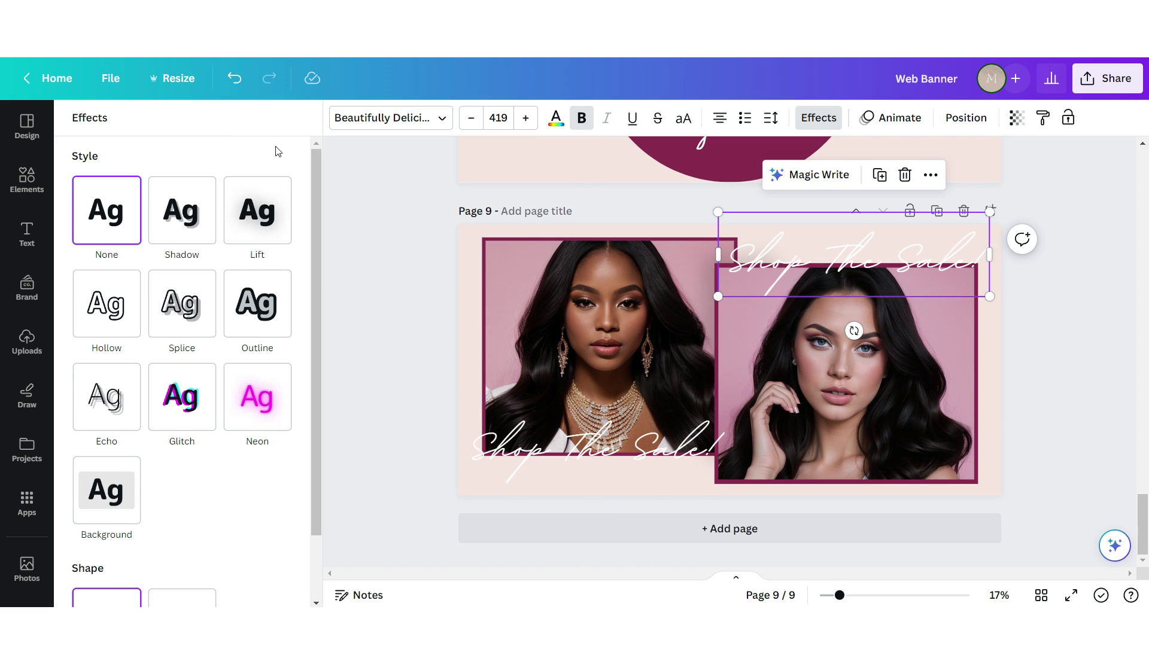
click(264, 201)
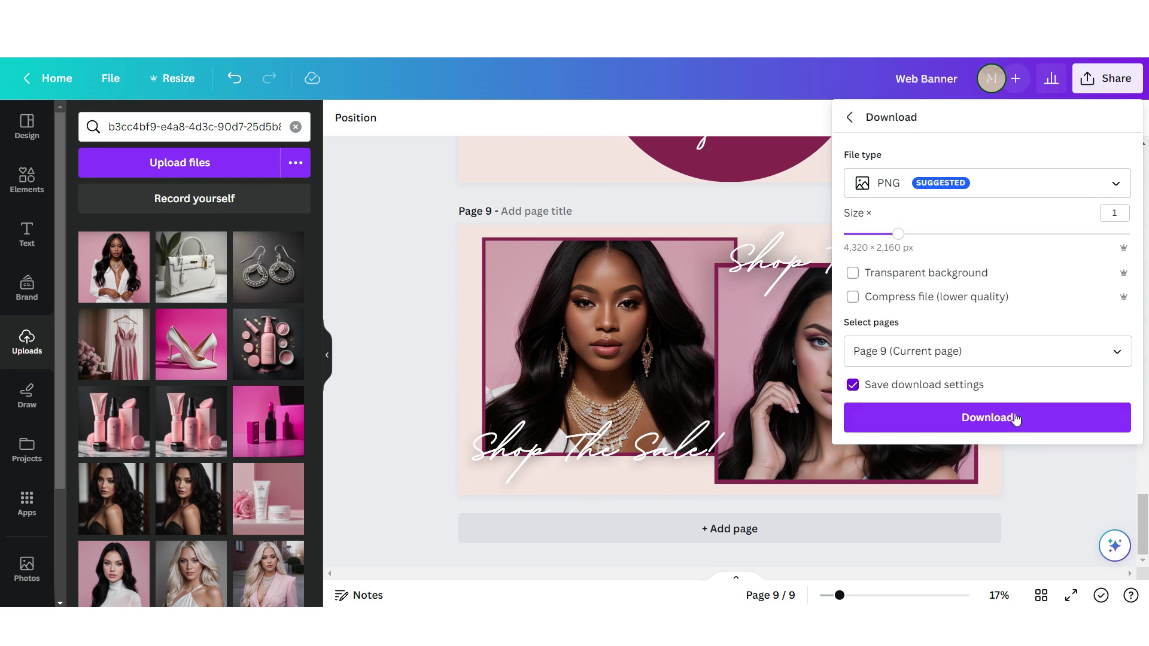
click(1015, 418)
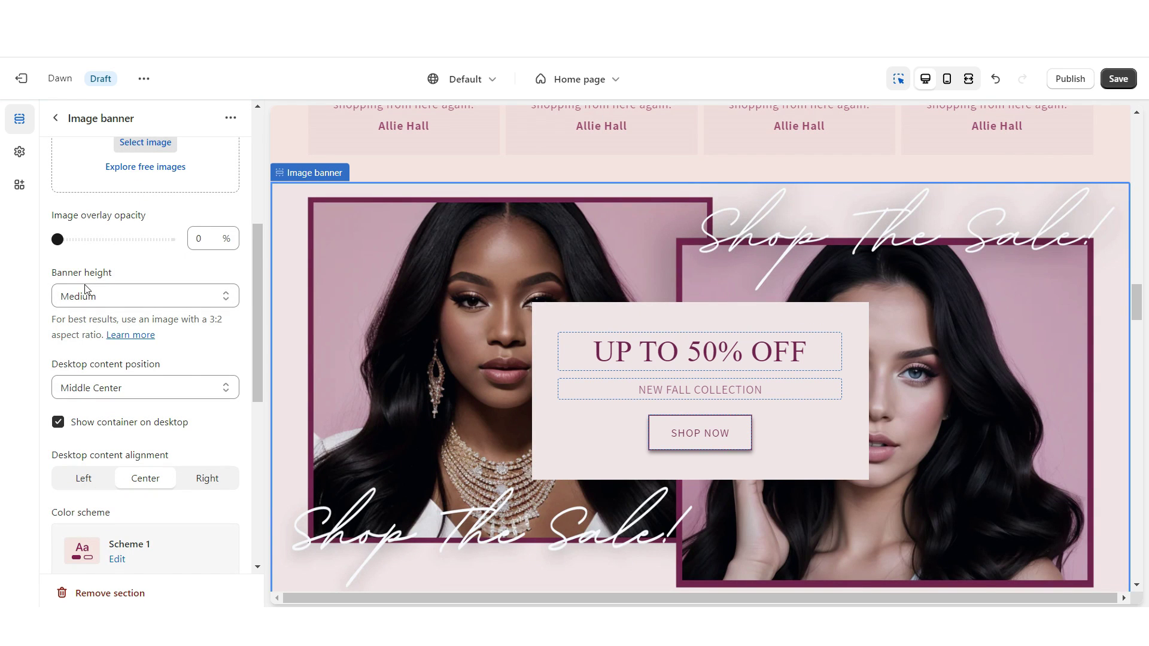
- Set the sale banner's height to 'Adapt to first image' so the full artwork shows
click(84, 295)
click(88, 313)
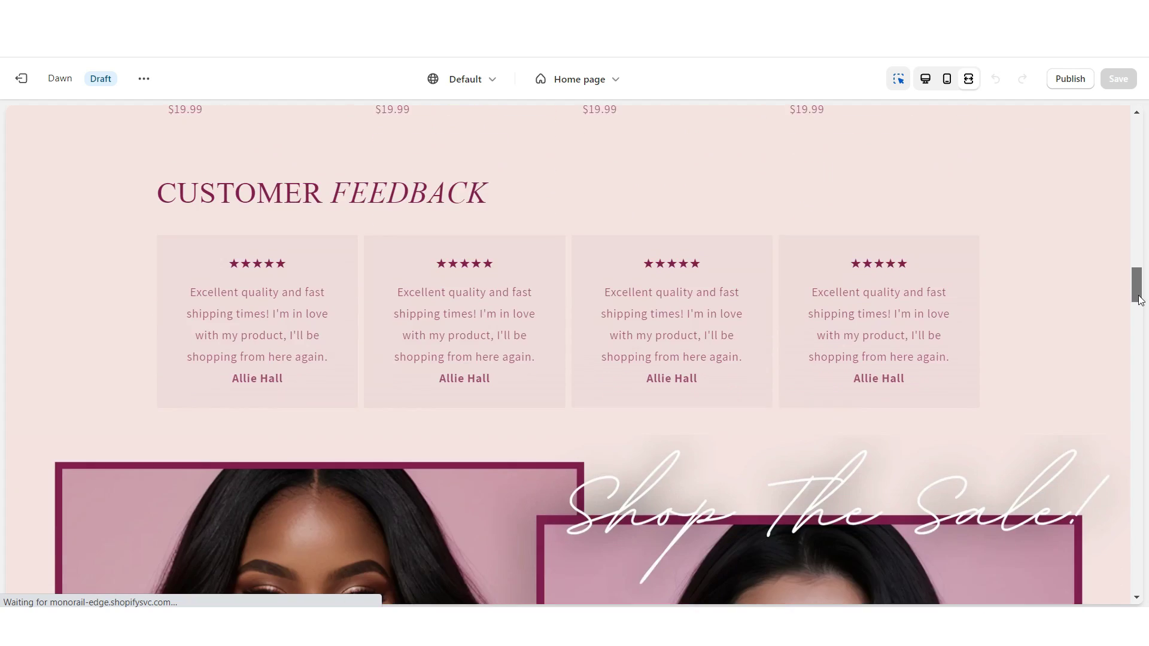
scroll(1140, 323, down, 6)
scroll(1141, 323, down, 2)
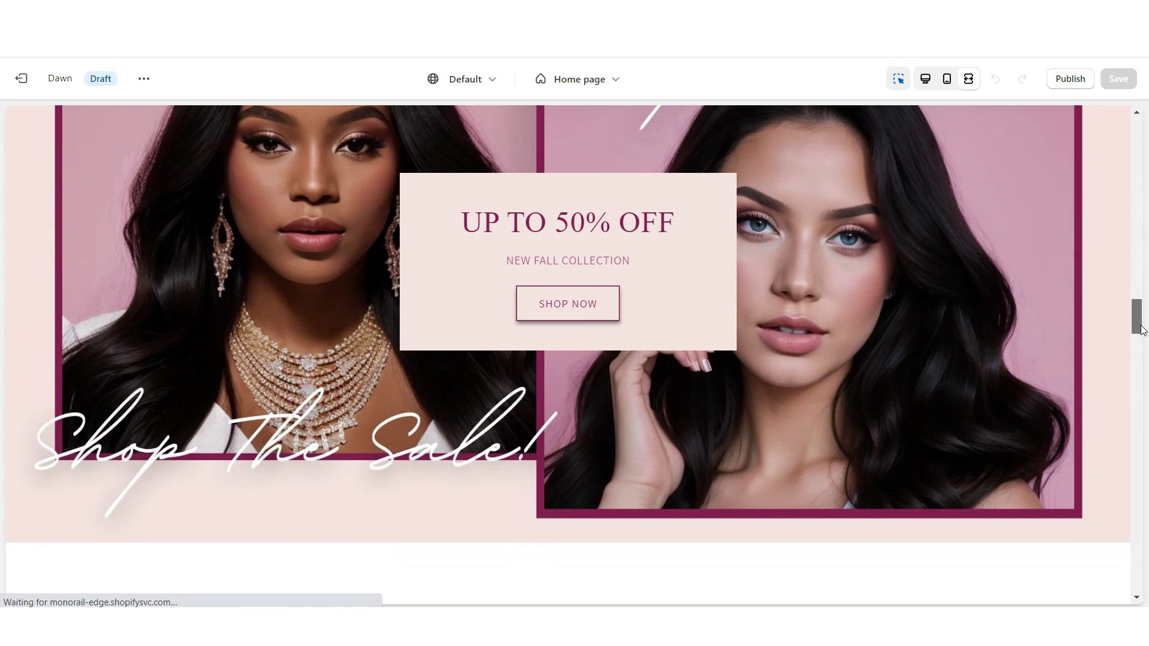
scroll(1136, 315, up, 1)
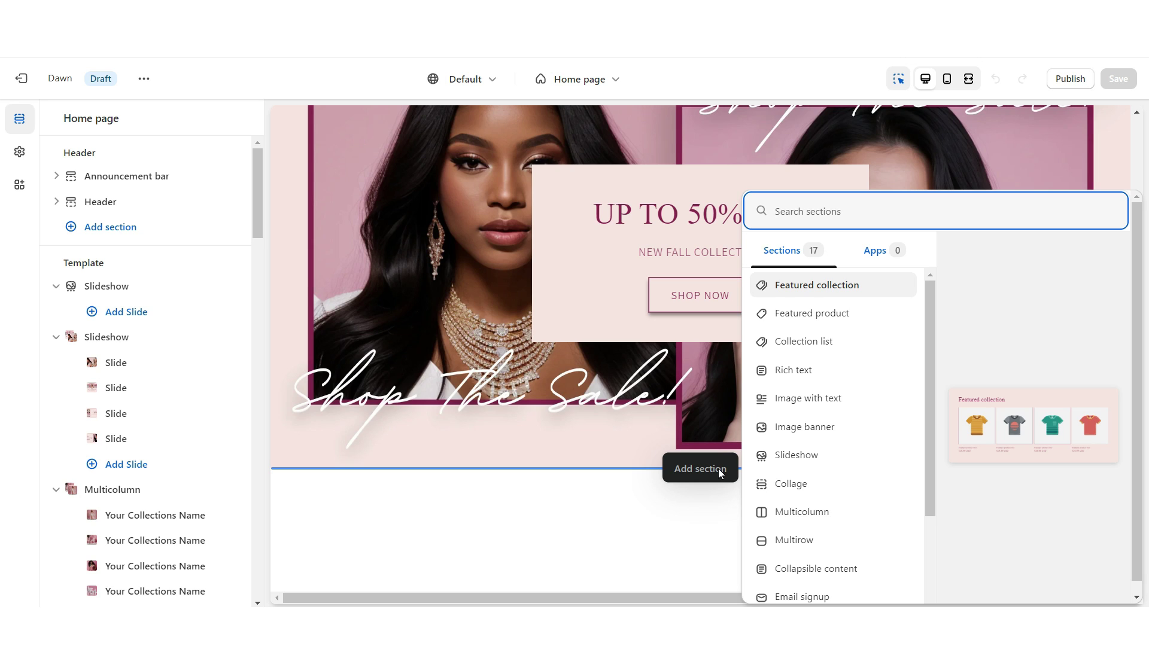
scroll(825, 460, down, 1)
- Add an Email signup section below the sale banner
click(822, 521)
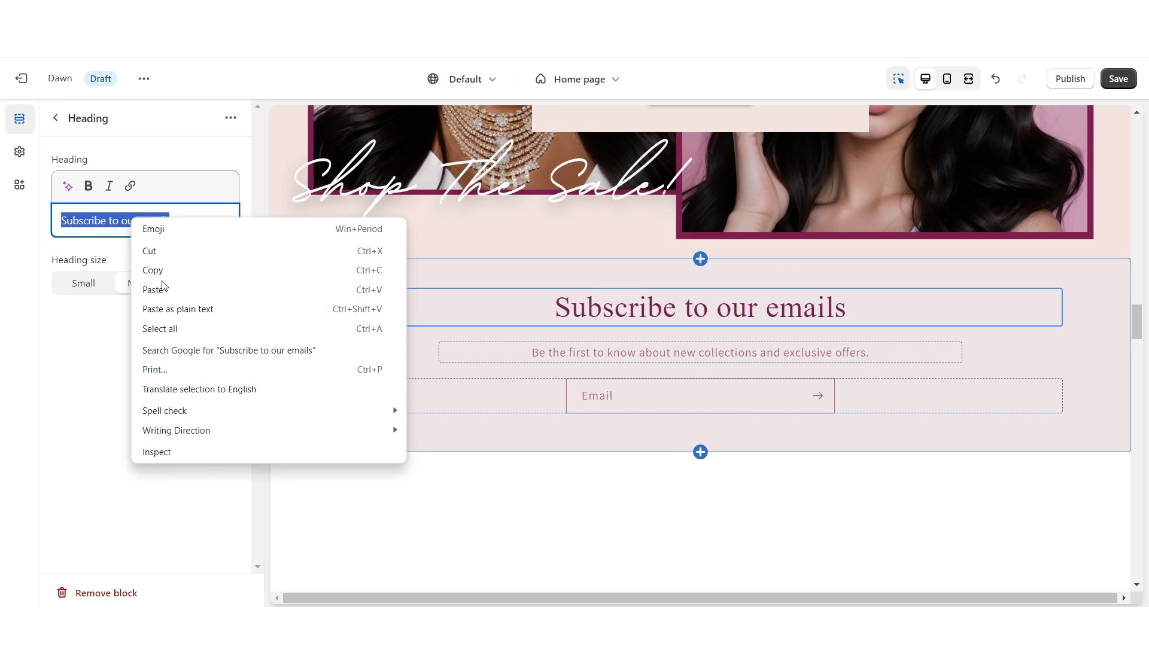
click(159, 288)
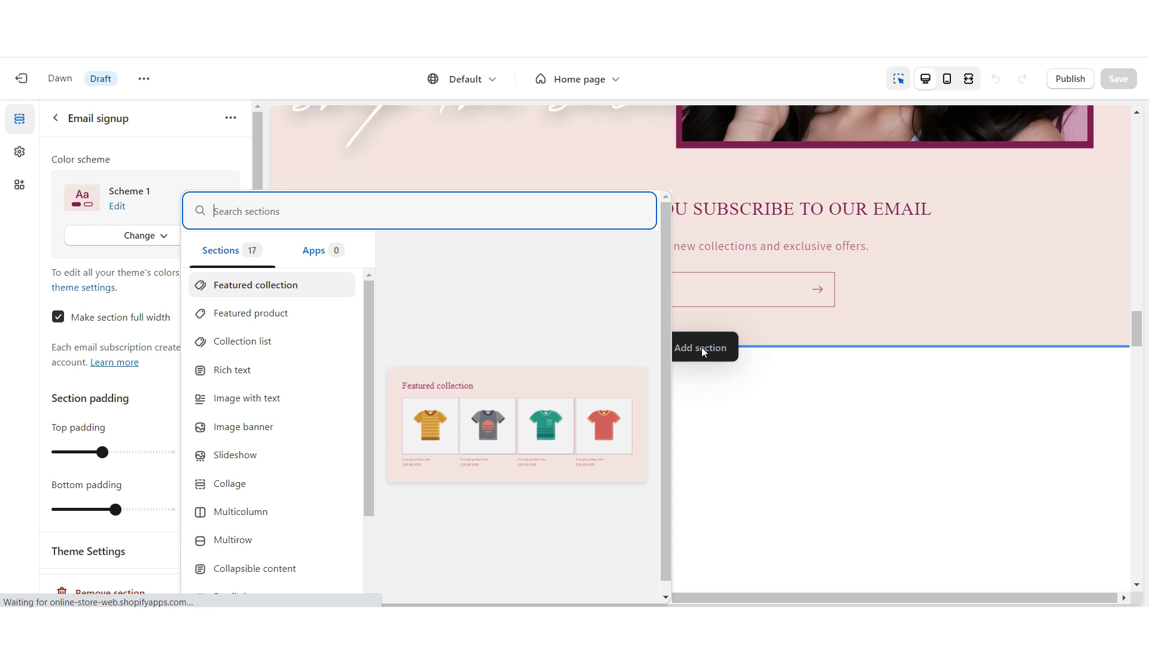
scroll(313, 464, down, 2)
- Add a Multirow section, delete its second row, and make the row buttons solid
click(232, 403)
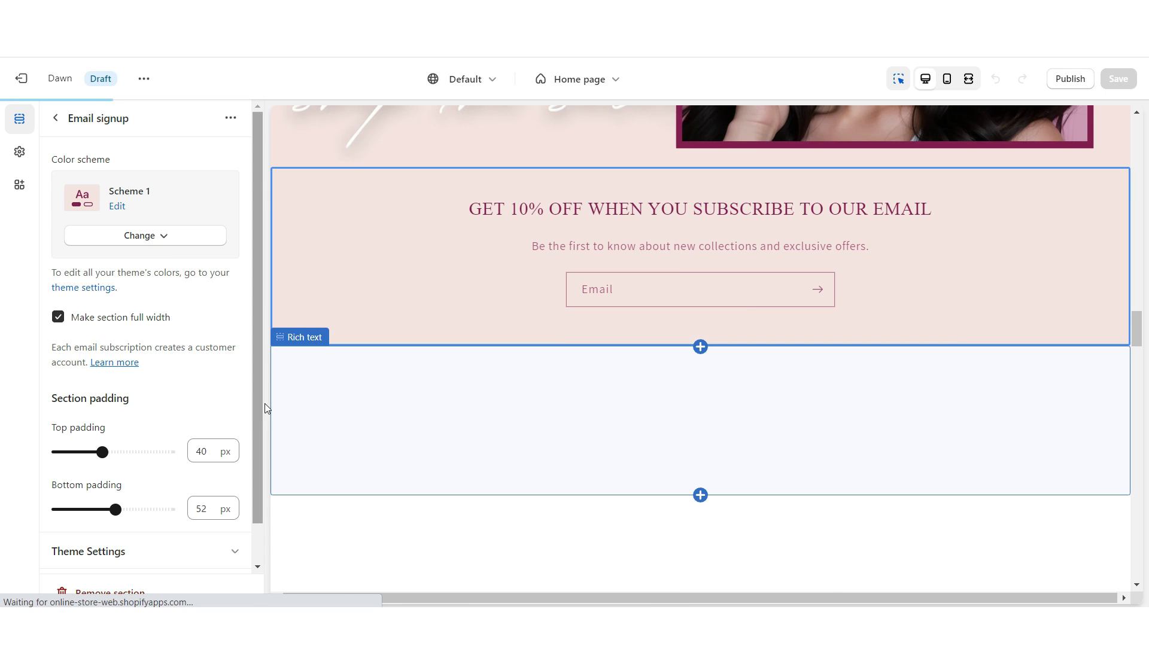
scroll(559, 299, down, 4)
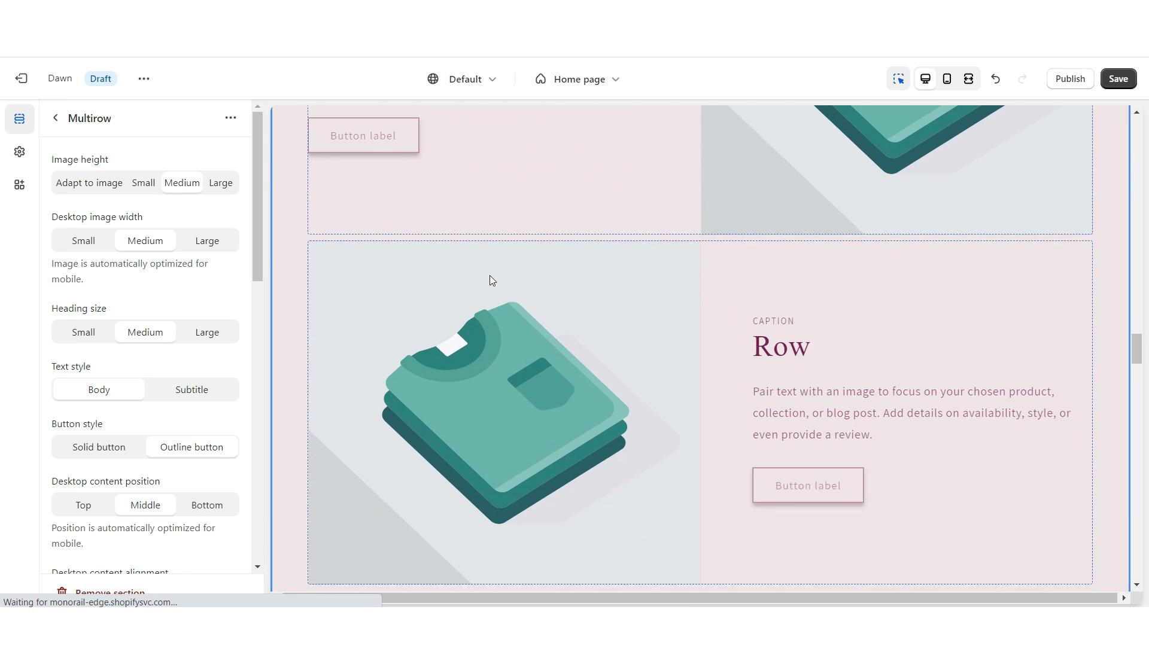
click(488, 281)
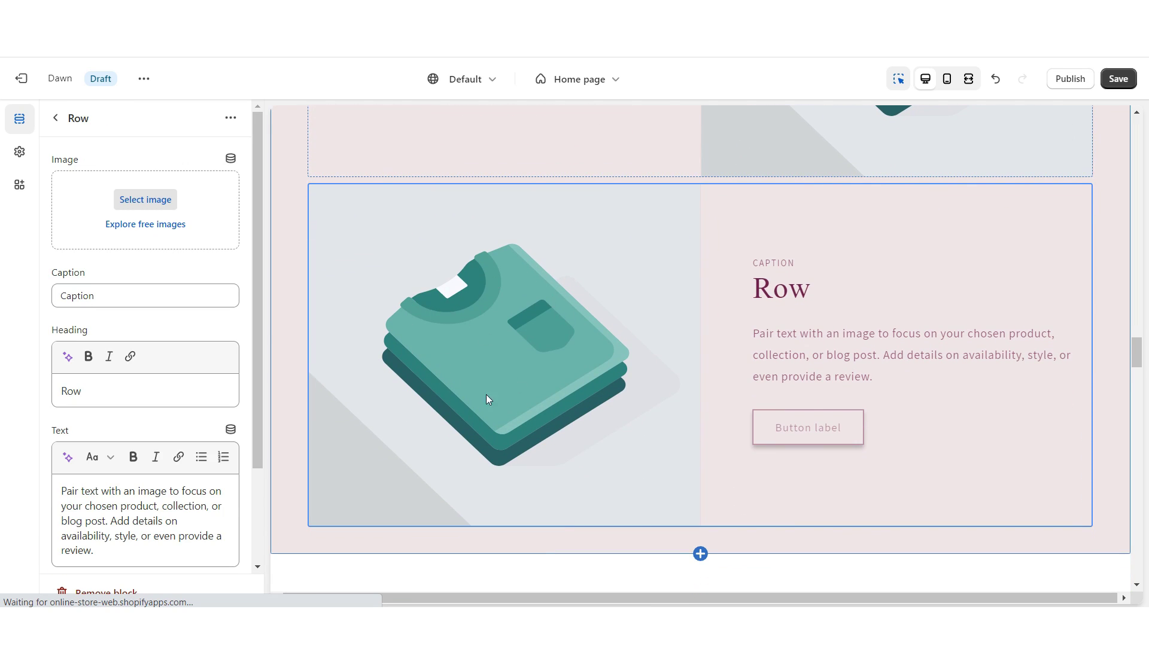
click(103, 583)
scroll(601, 264, down, 6)
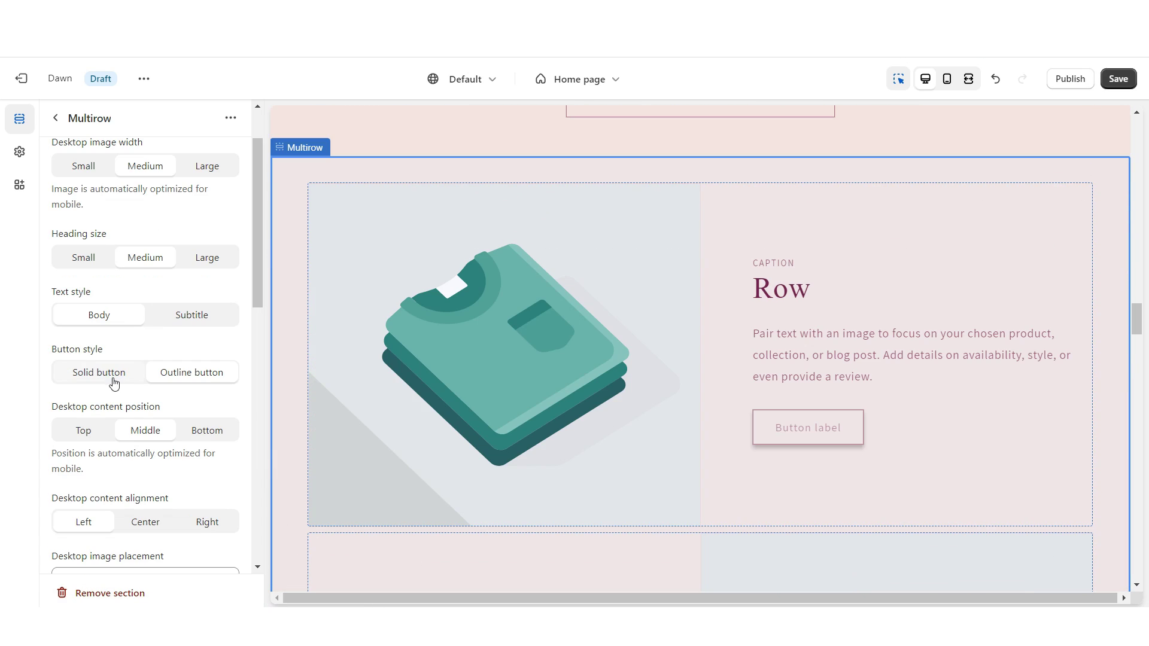
click(110, 374)
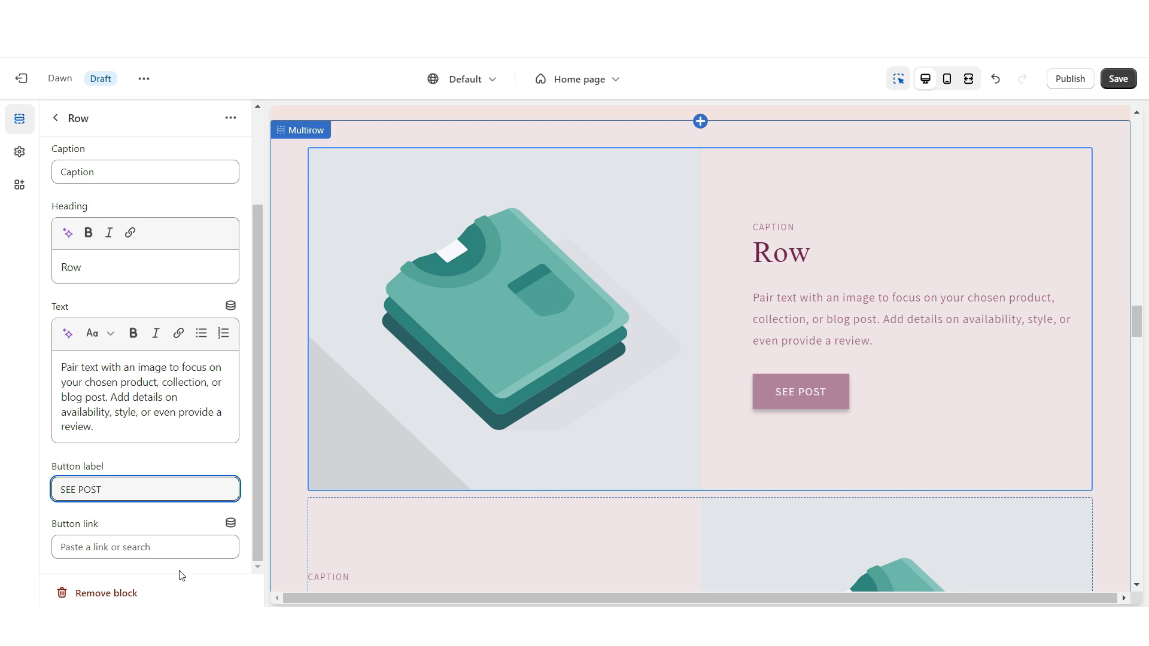
- Change the first row's heading to BLOG POST ✦
scroll(111, 550, up, 2)
double_click(71, 390)
right_click(81, 392)
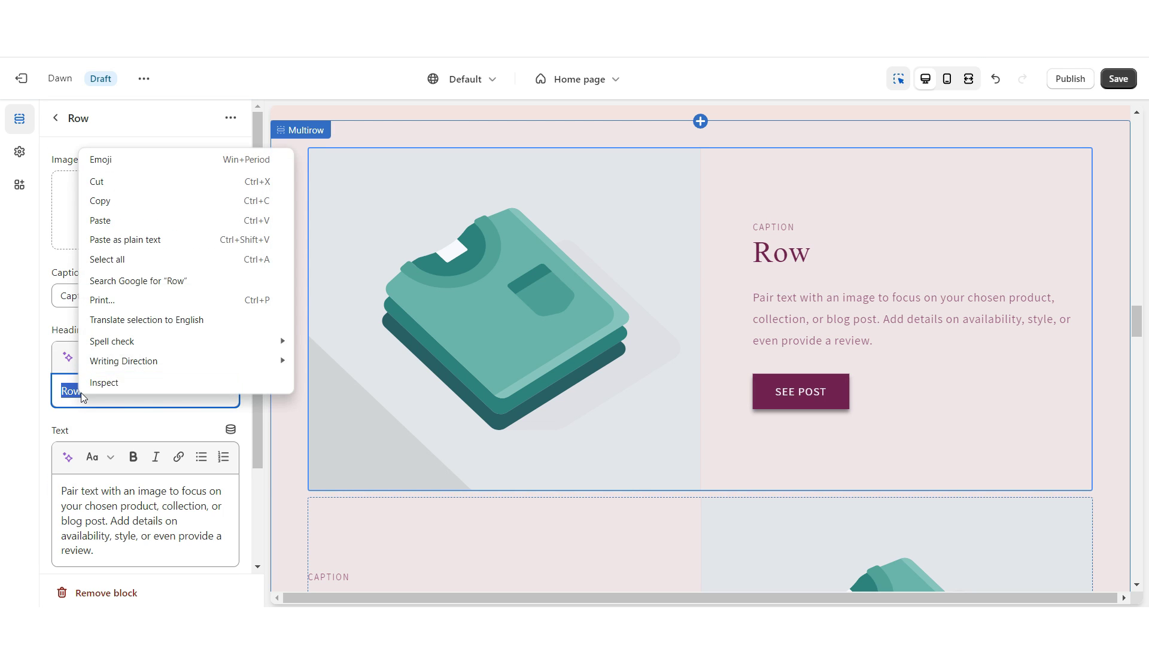
key(Escape)
text(BLOG POST ✦)
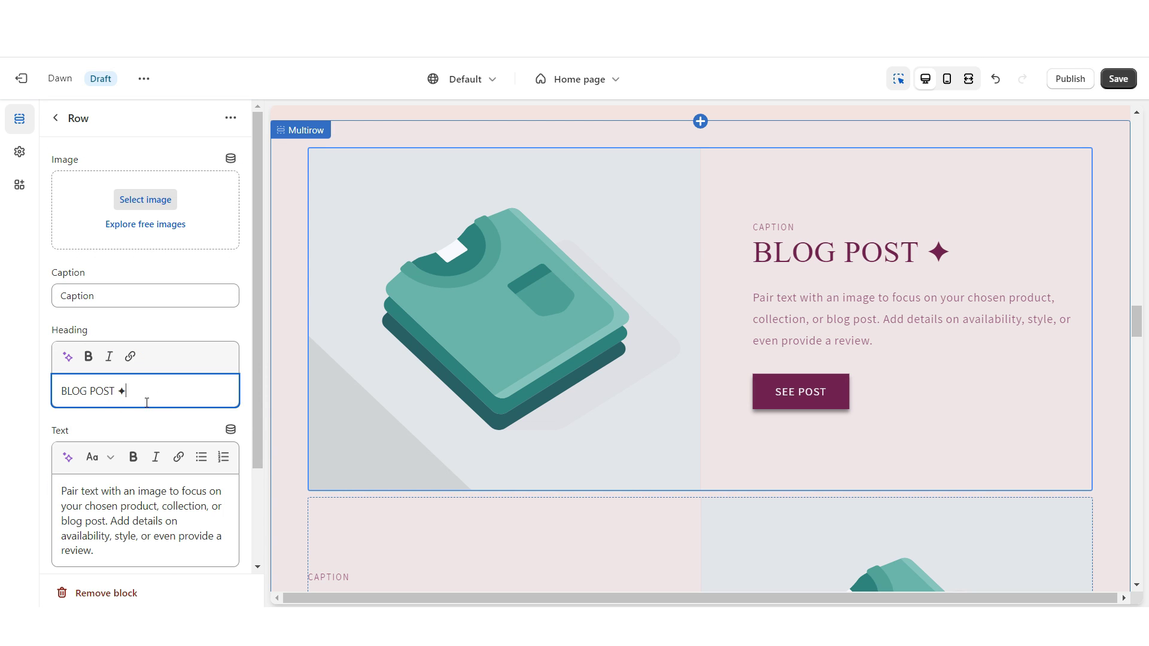
click(147, 205)
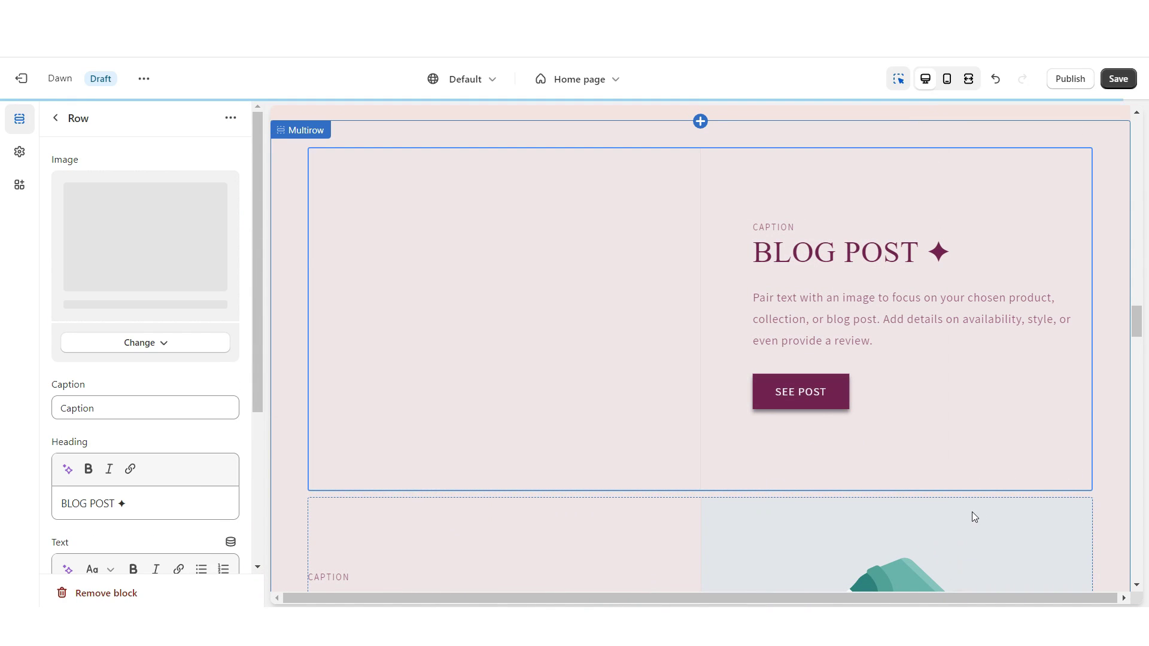
scroll(704, 256, down, 3)
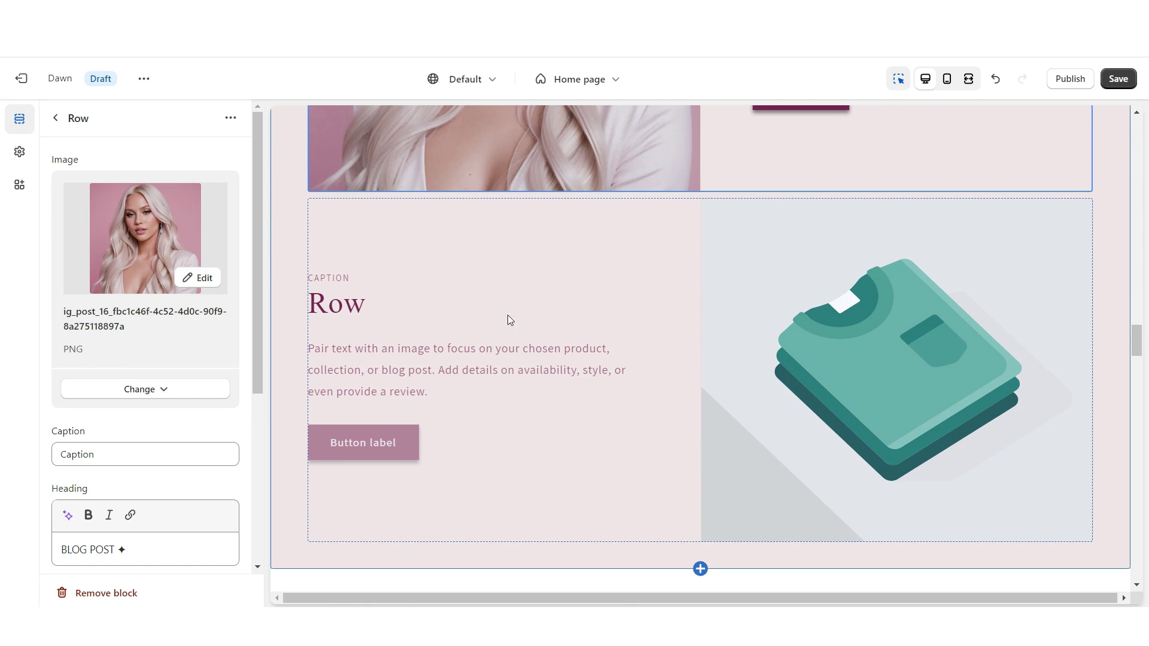